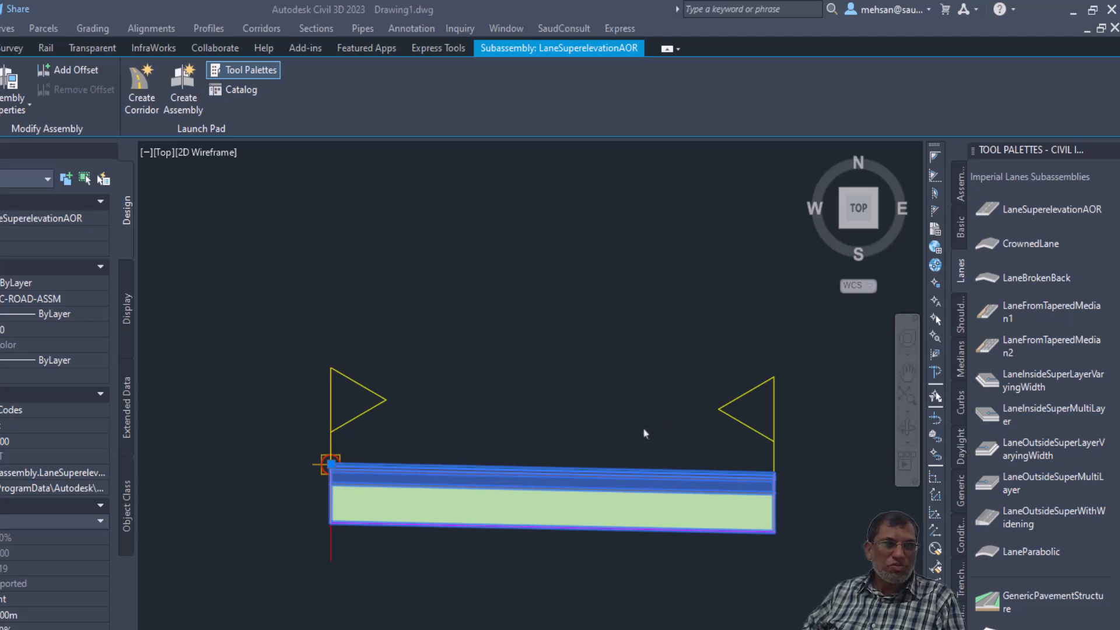
# Step: Examine the parameters of the LaneSuperelevationAOR subassembly in the drawing
pyautogui.press('Escape')
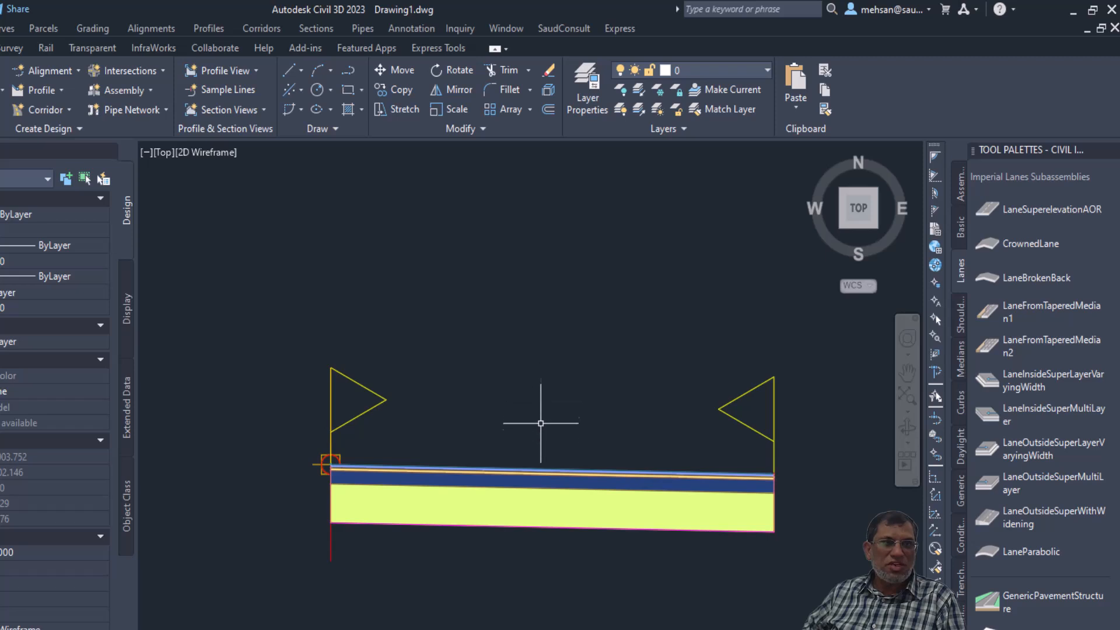
pyautogui.moveTo(538, 470)
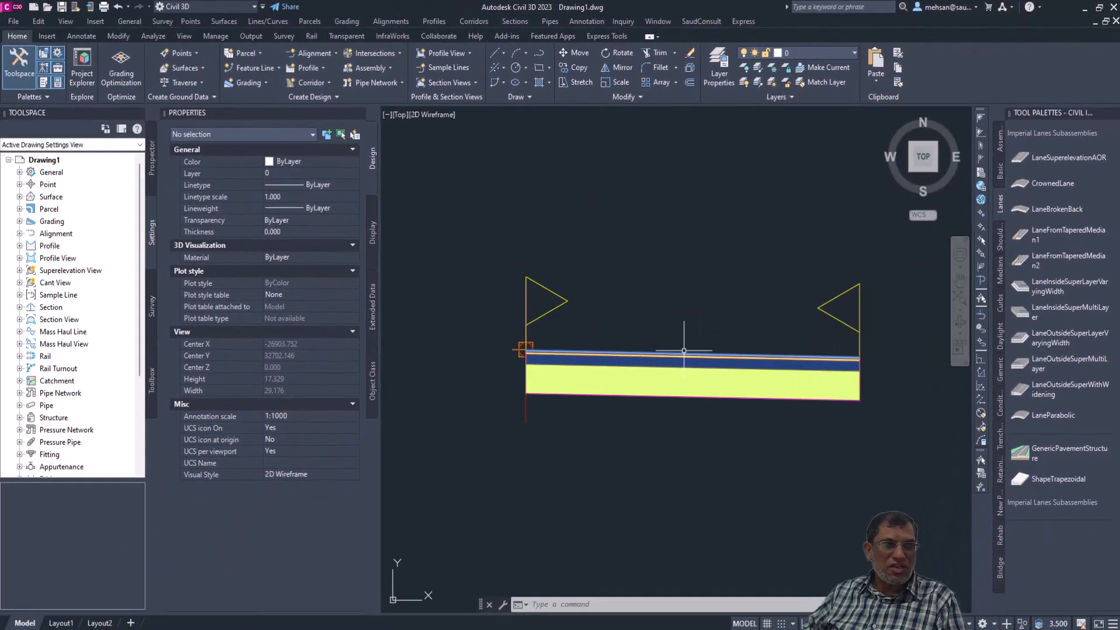
pyautogui.click(647, 392)
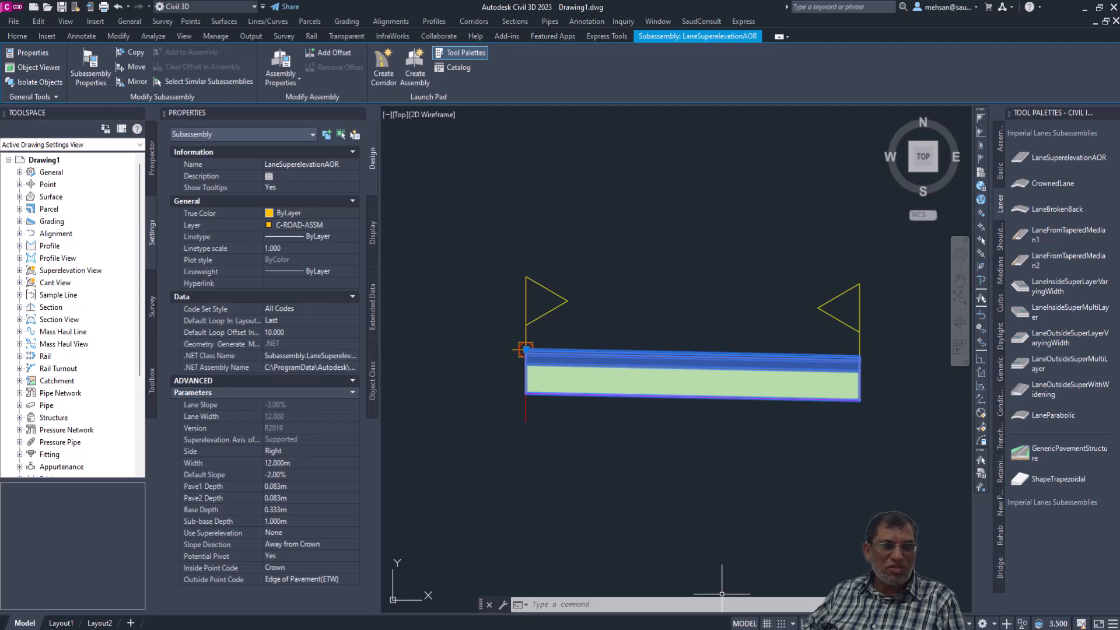
# Step: Switch to Subassembly Composer and open Single Lane.pkt from the Subassembly folder
pyautogui.click(794, 628)
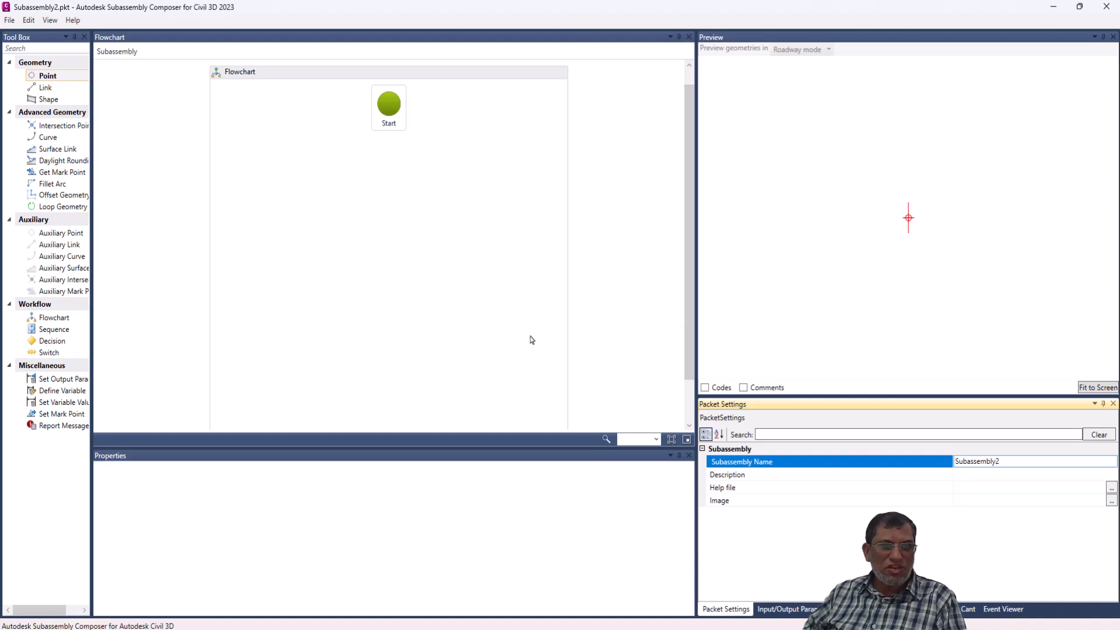
pyautogui.click(11, 21)
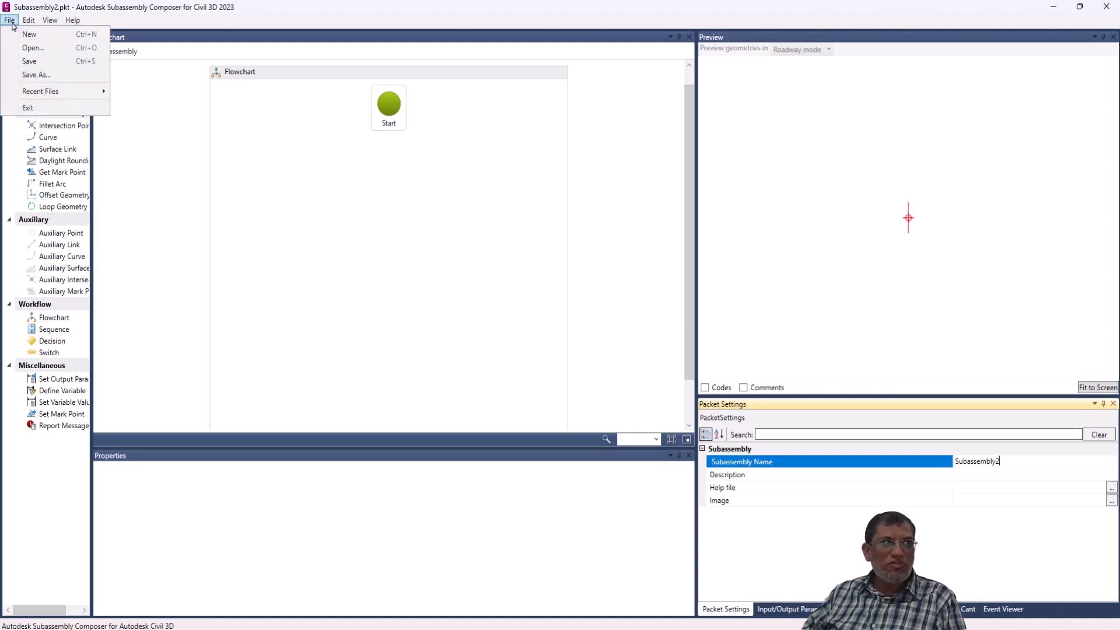
pyautogui.click(31, 48)
pyautogui.click(215, 114)
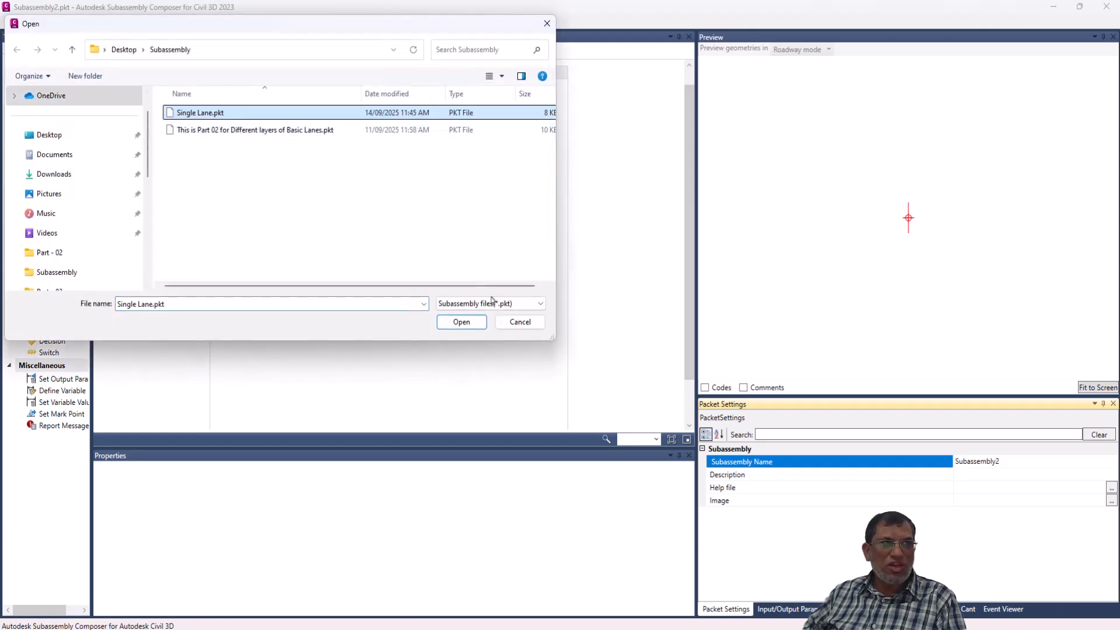
pyautogui.click(461, 322)
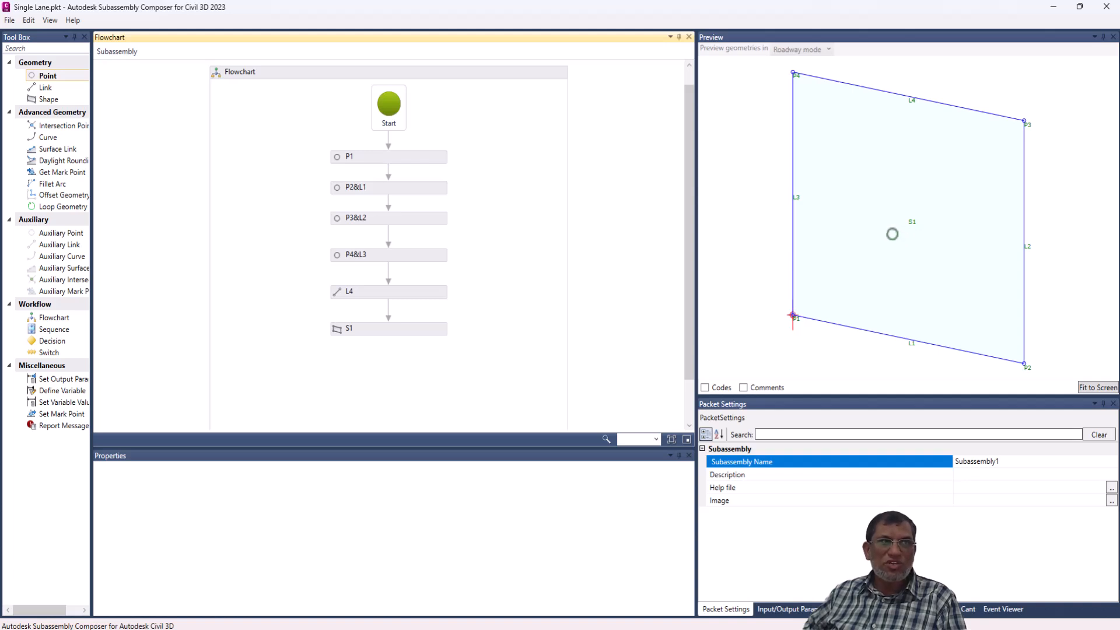
# Step: Review the geometry properties of points P1, P2 and P3 and the subassembly's input/output parameters
pyautogui.click(430, 156)
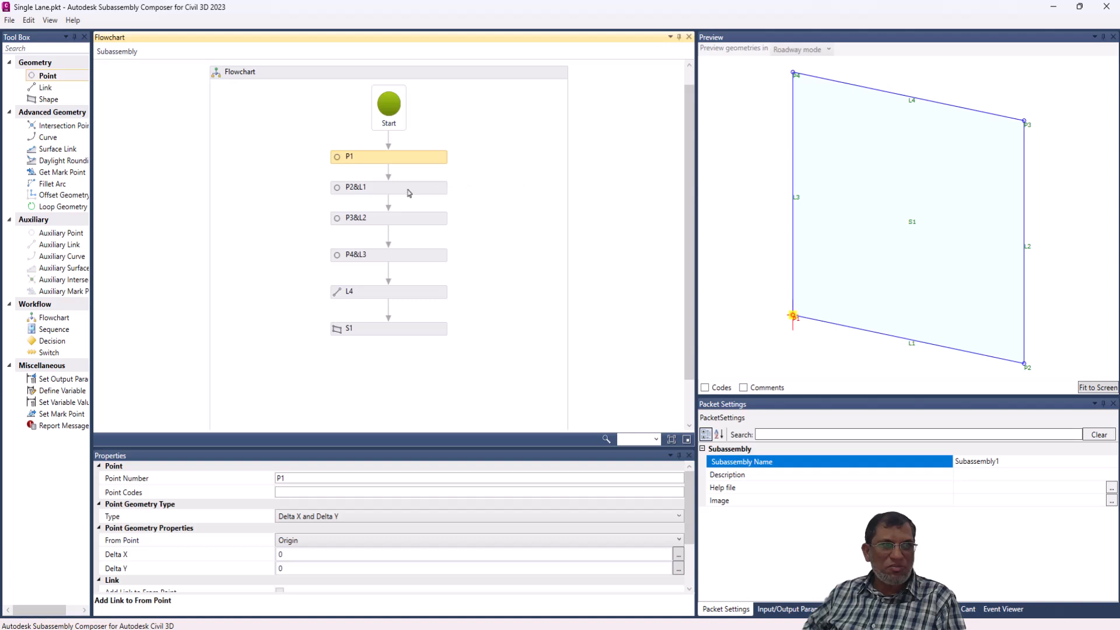
pyautogui.click(409, 191)
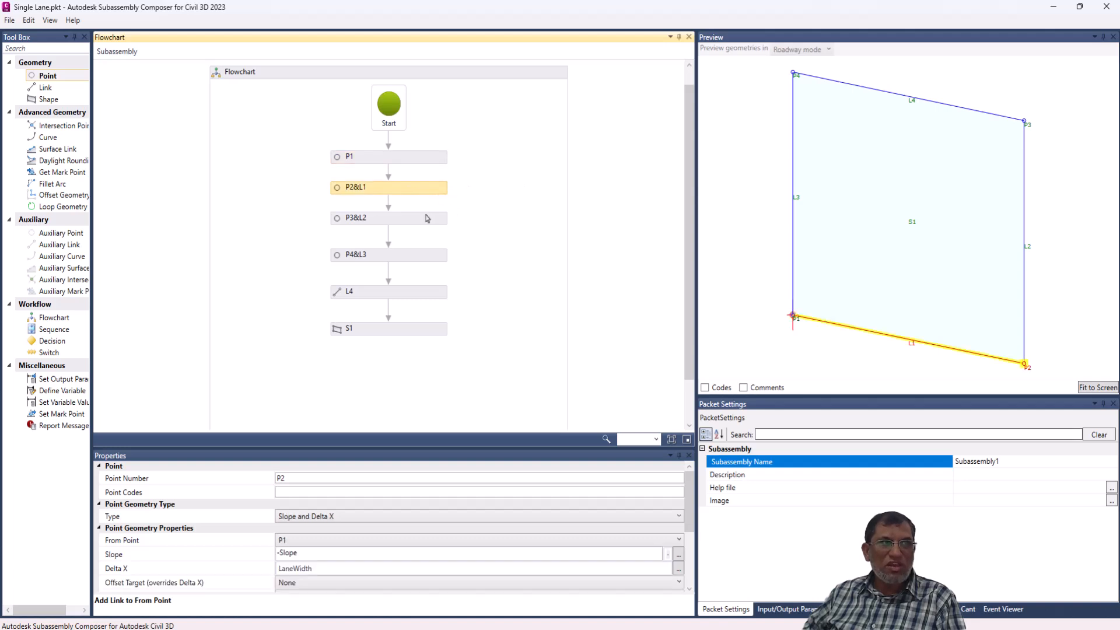
pyautogui.click(417, 220)
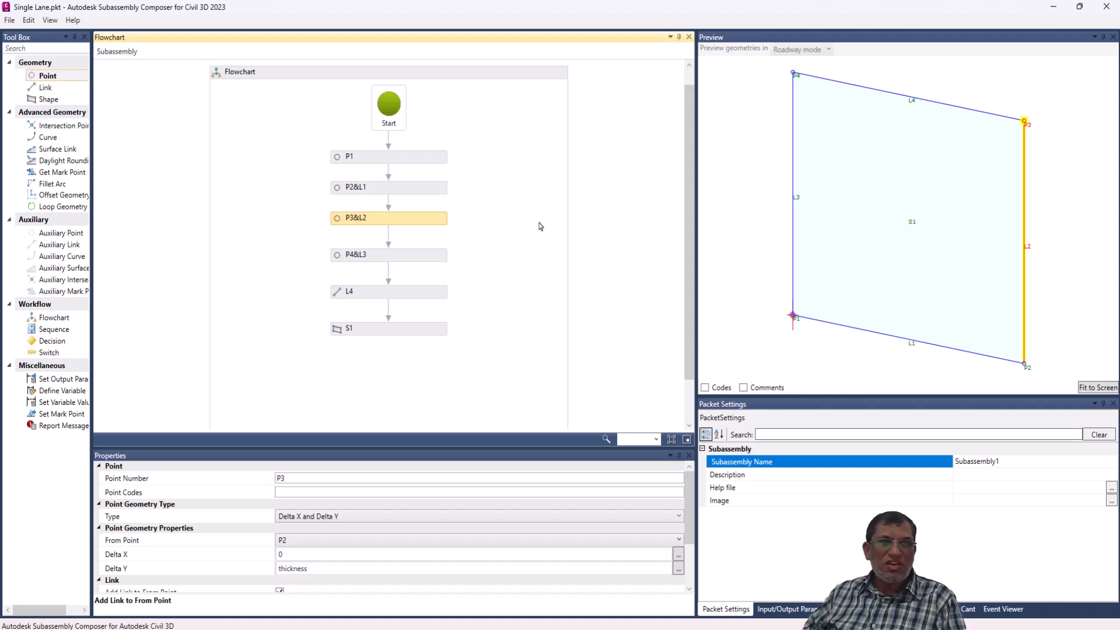
pyautogui.click(800, 608)
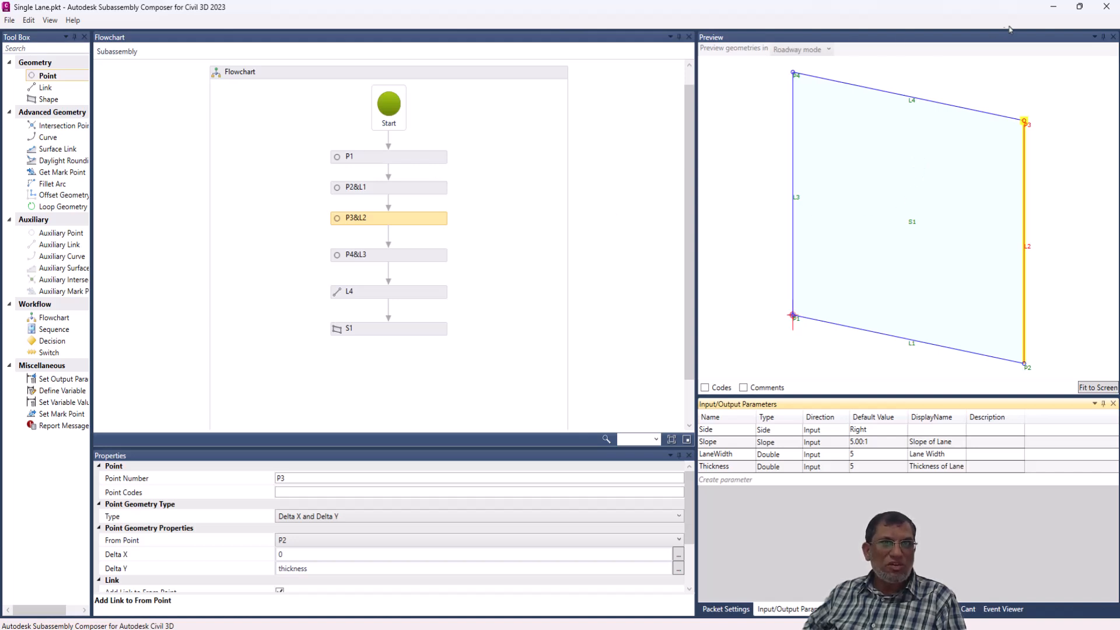
# Step: Create a new subassembly and add point P1 at the origin, followed by point P2 linked to P1, in the flowchart
pyautogui.click(10, 20)
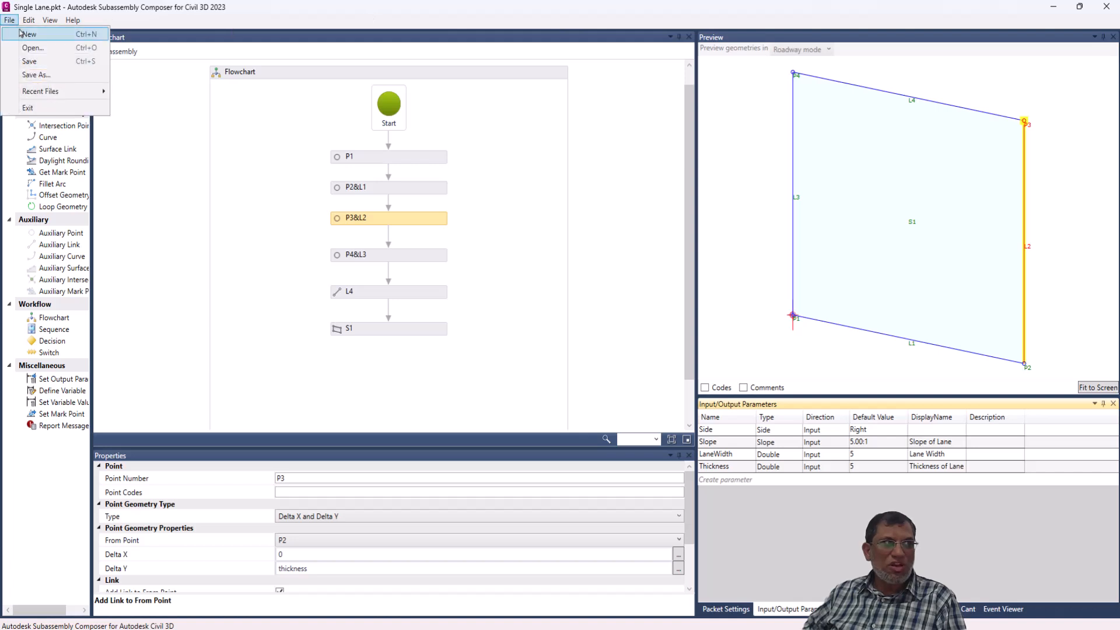
pyautogui.click(29, 34)
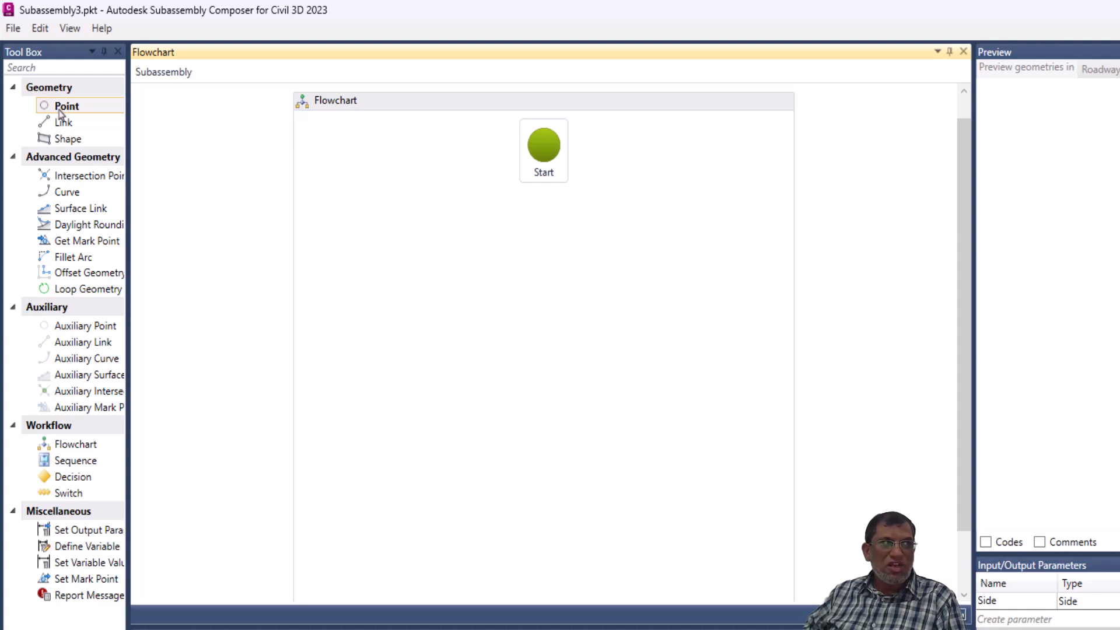
pyautogui.moveTo(62, 109); pyautogui.dragTo(527, 246)
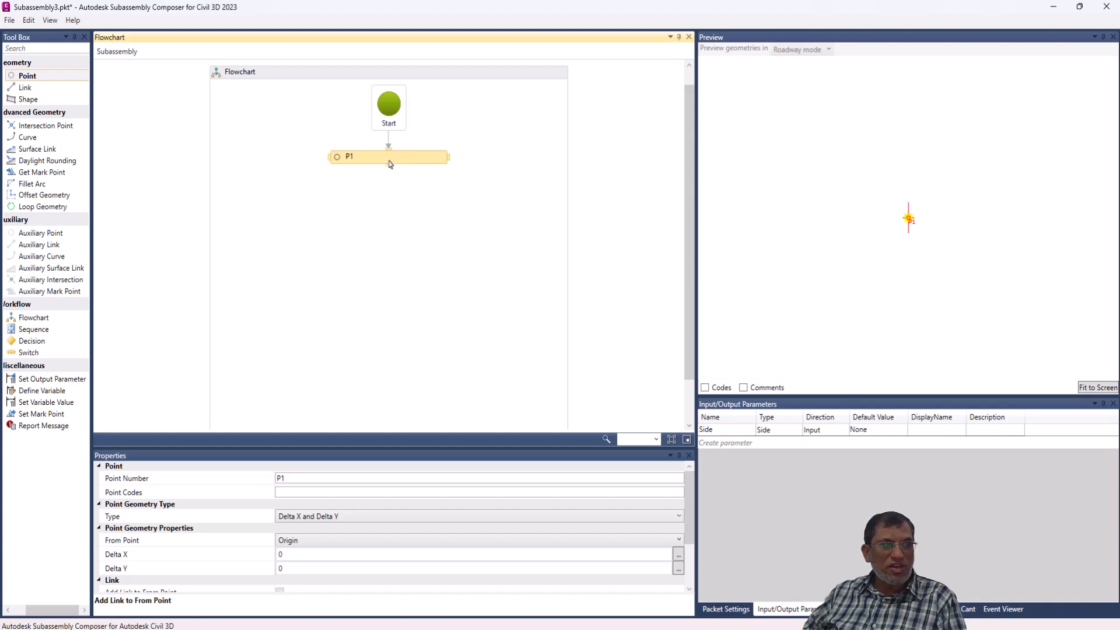
pyautogui.moveTo(34, 77); pyautogui.dragTo(408, 193)
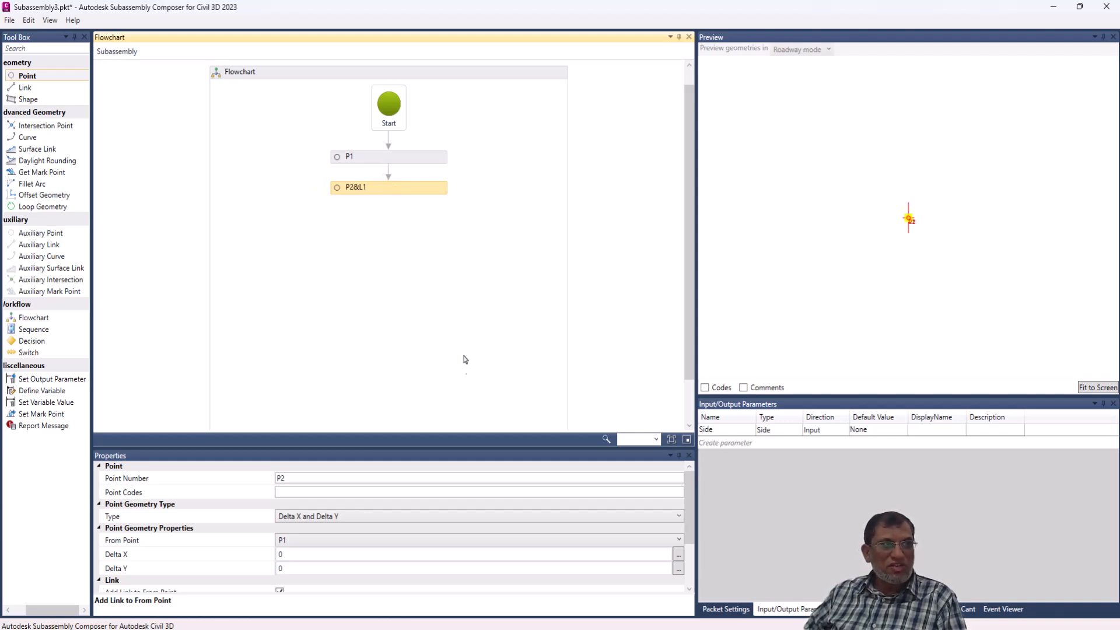
# Step: Set point P2's Delta X from P1 to 10 and fit the preview to the geometry
pyautogui.click(404, 160)
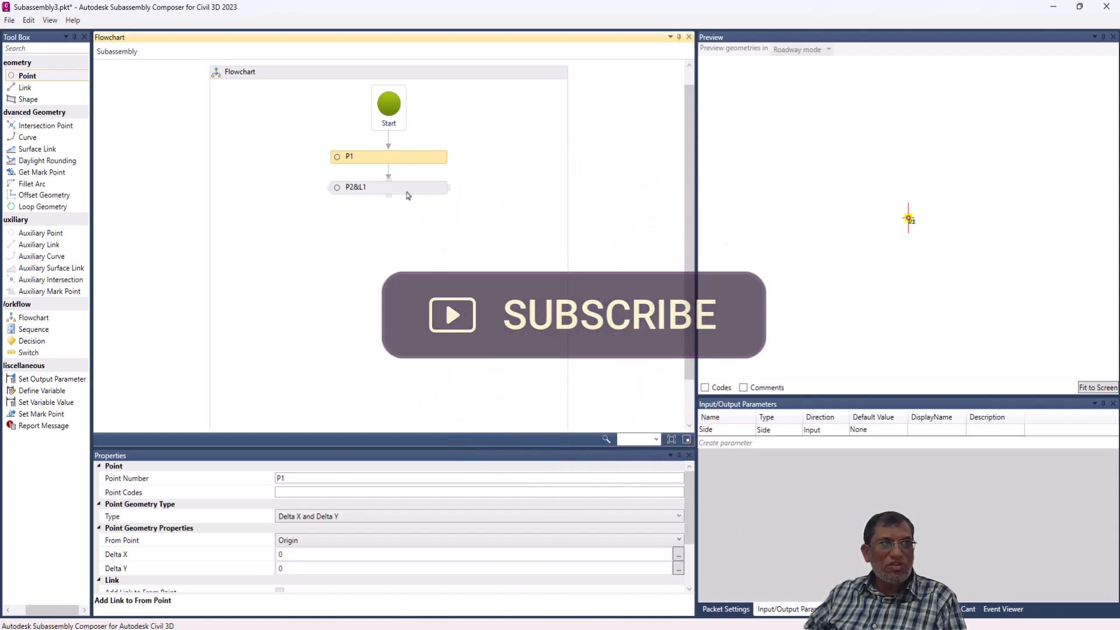
pyautogui.click(407, 190)
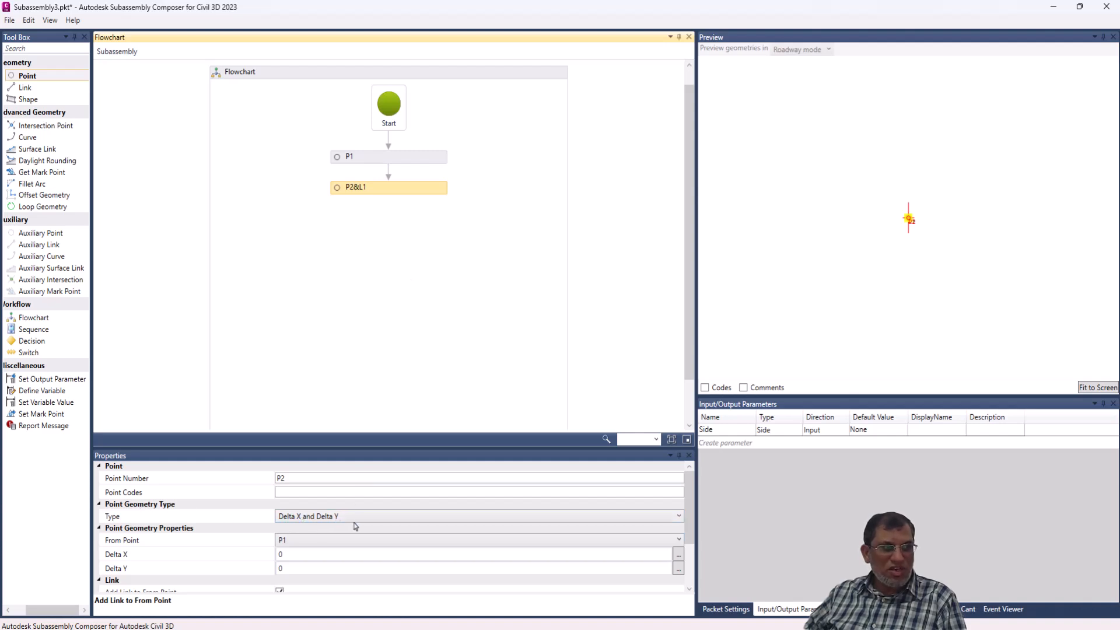
pyautogui.scroll(-1, 687, 531)
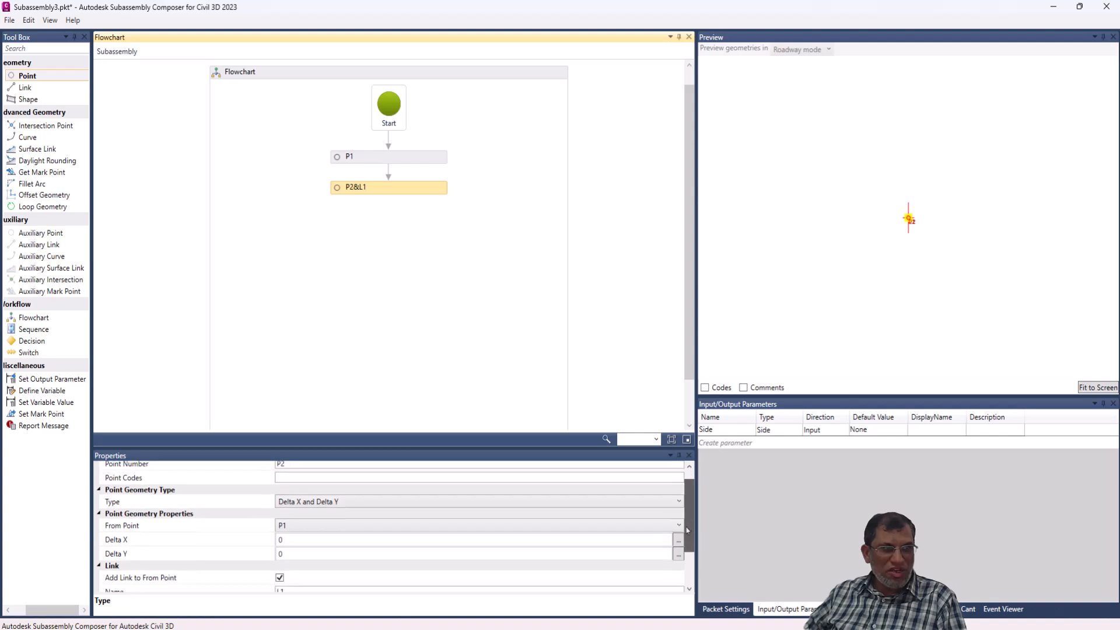
pyautogui.click(295, 541)
pyautogui.press('BackSpace')
pyautogui.write('1')
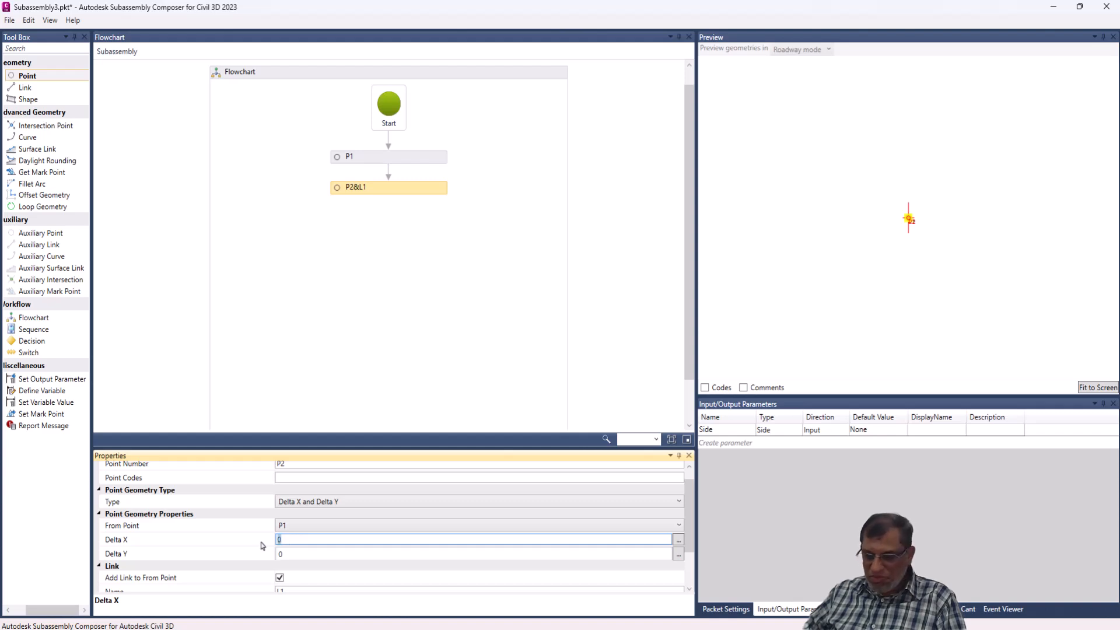
pyautogui.write('0')
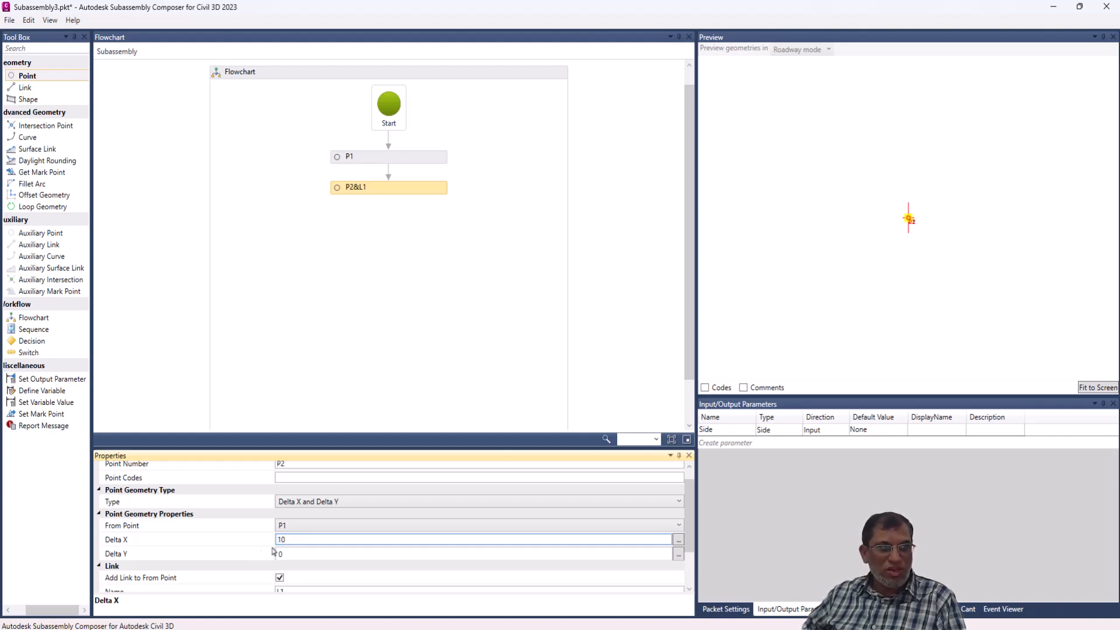
pyautogui.click(333, 533)
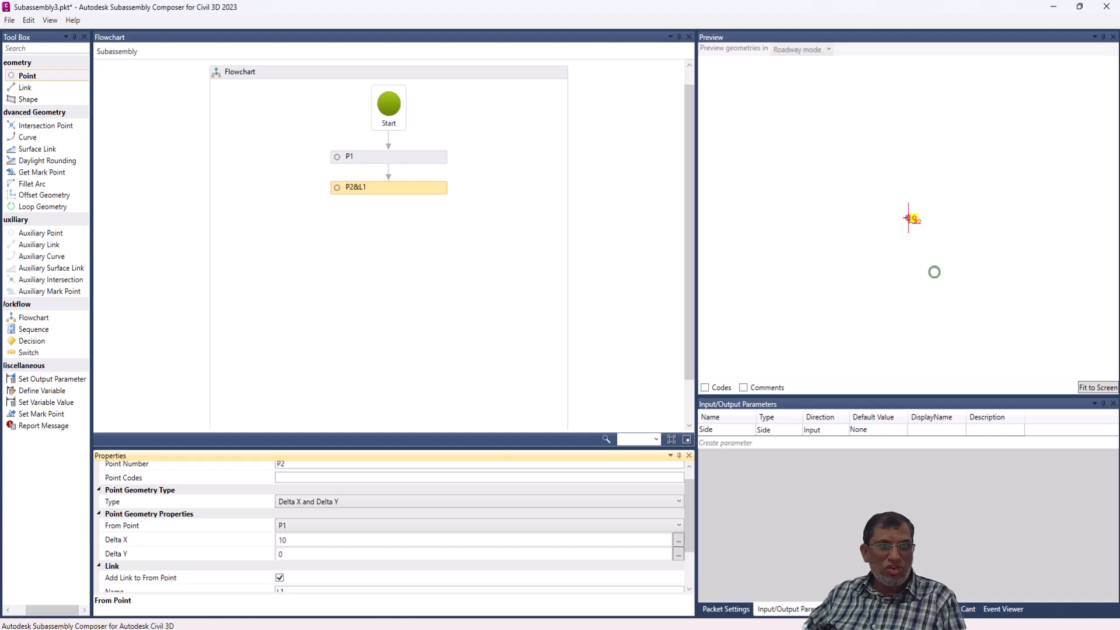
pyautogui.click(1085, 388)
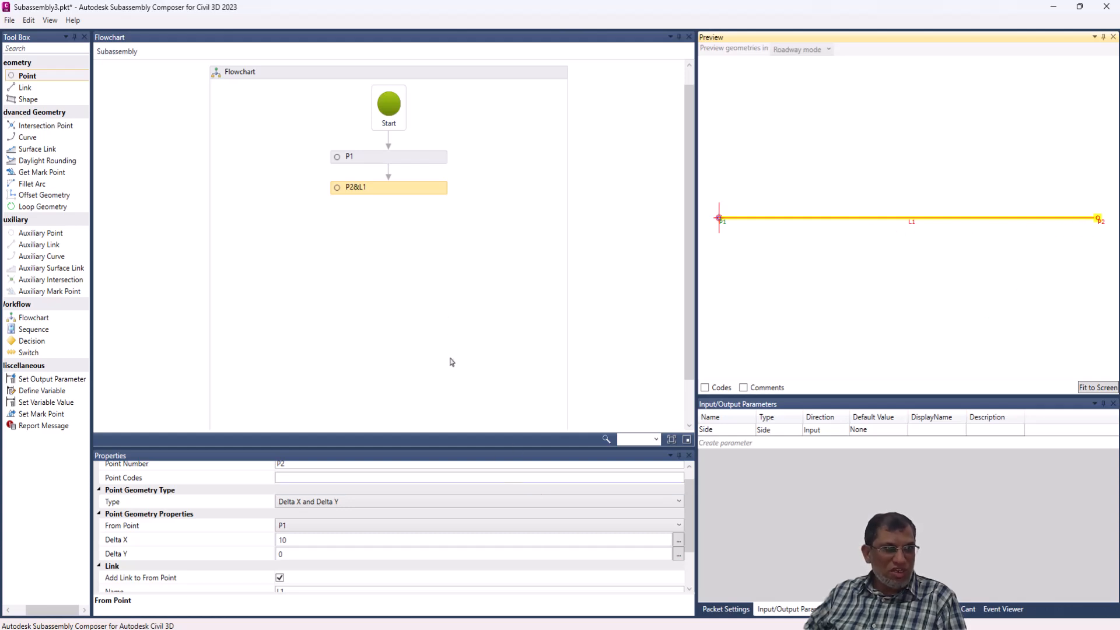
# Step: Add point P3 with link L2 below P2&L1 in the flowchart
pyautogui.click(618, 307)
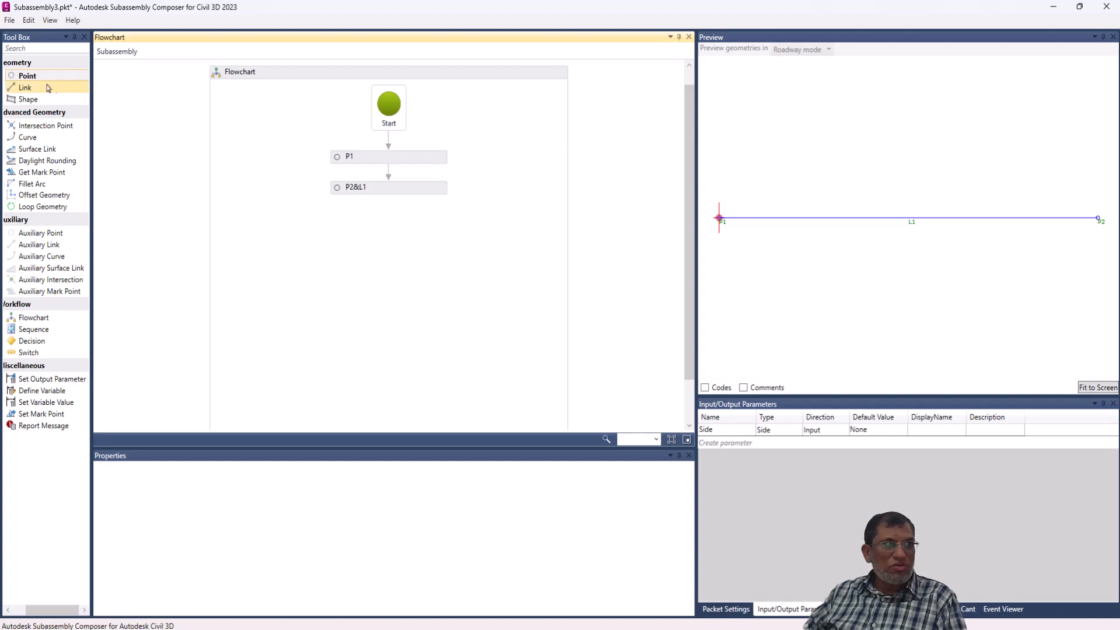
pyautogui.moveTo(31, 80); pyautogui.dragTo(396, 227)
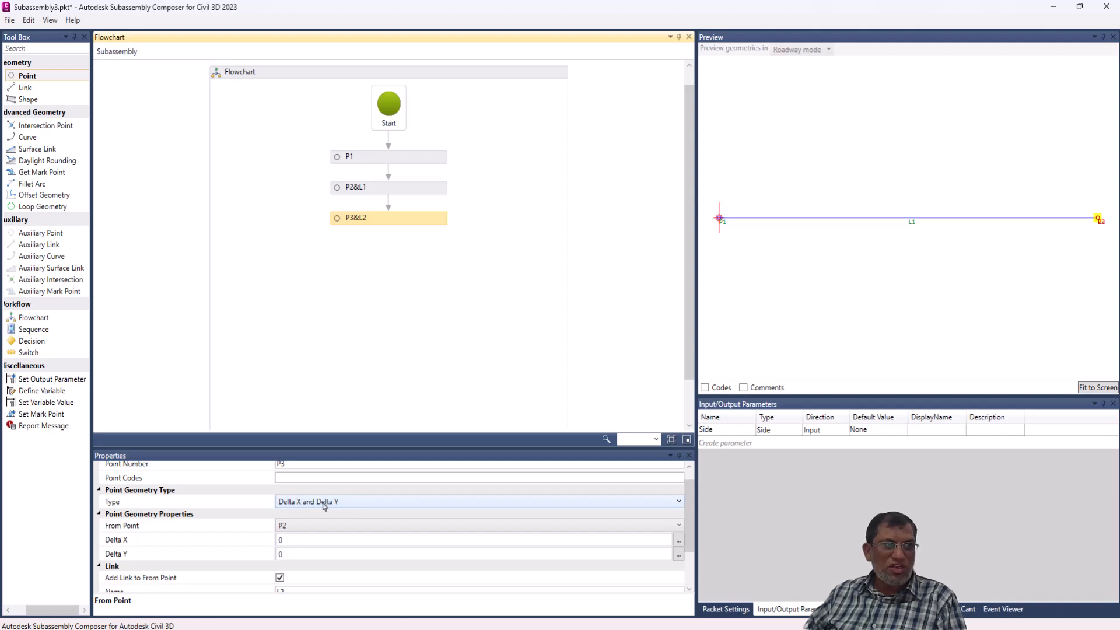
# Step: Change P2's geometry type to Slope and Delta X, set its Delta X to 5, and fit the preview
pyautogui.click(397, 190)
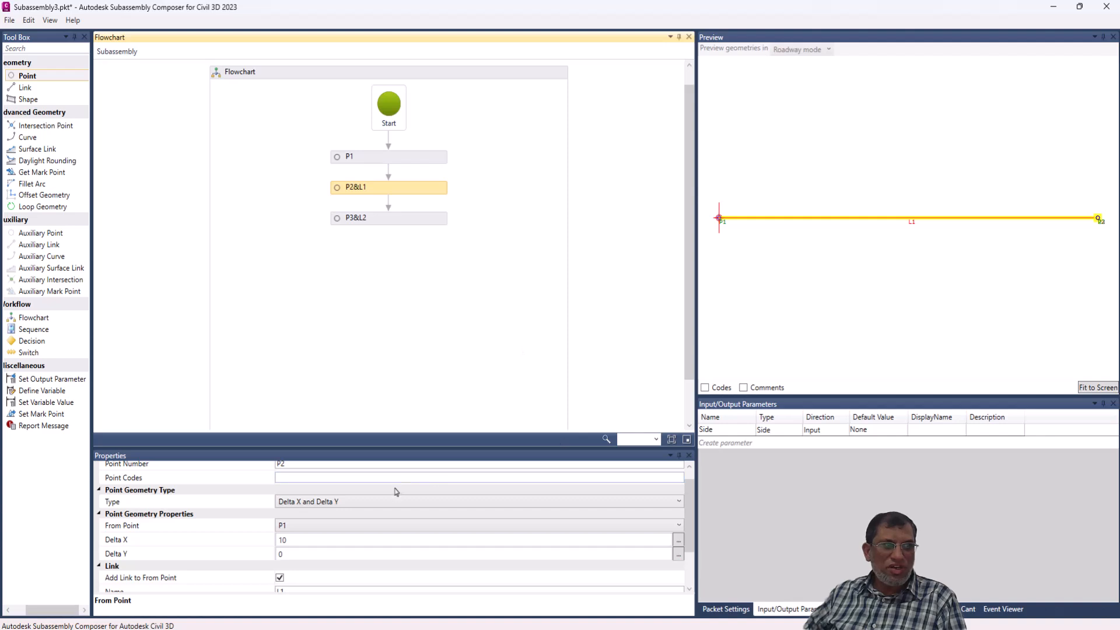
pyautogui.click(359, 507)
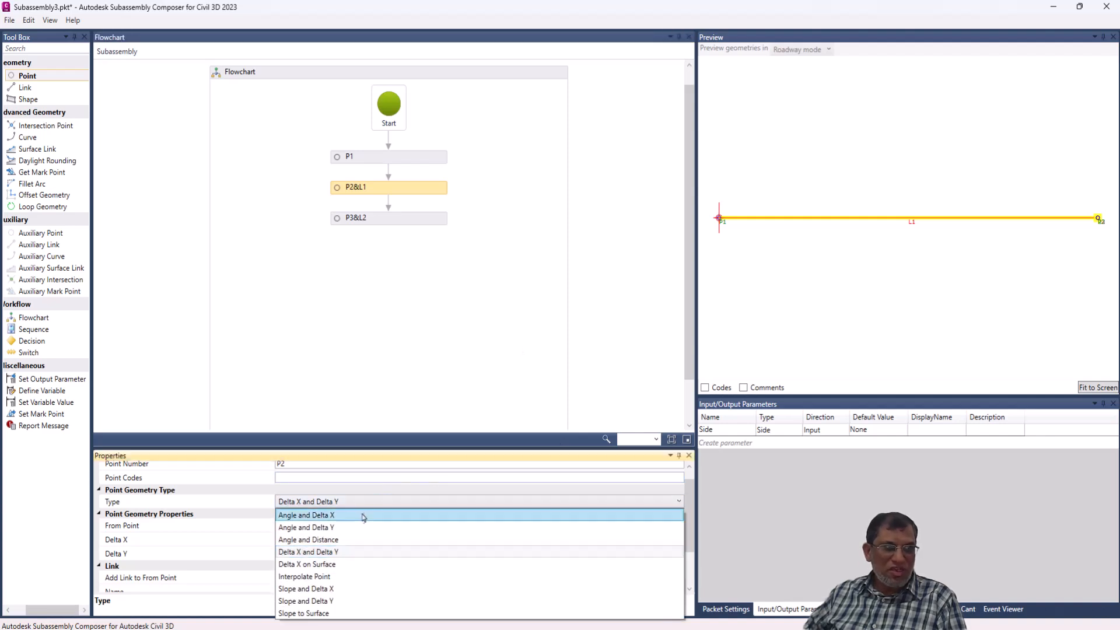
pyautogui.click(319, 589)
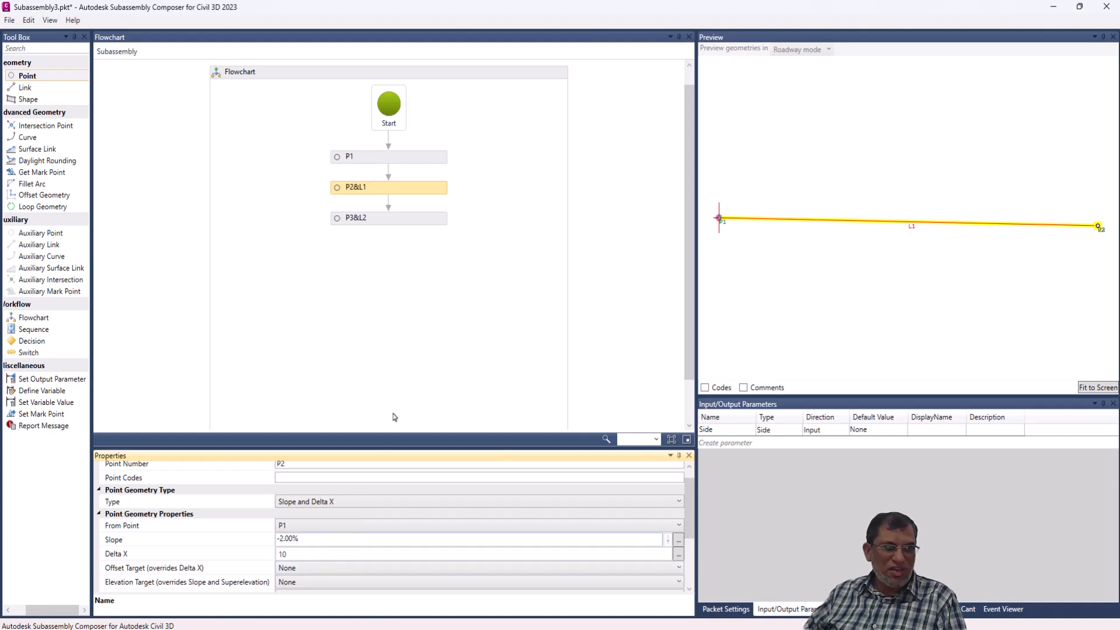
pyautogui.click(299, 554)
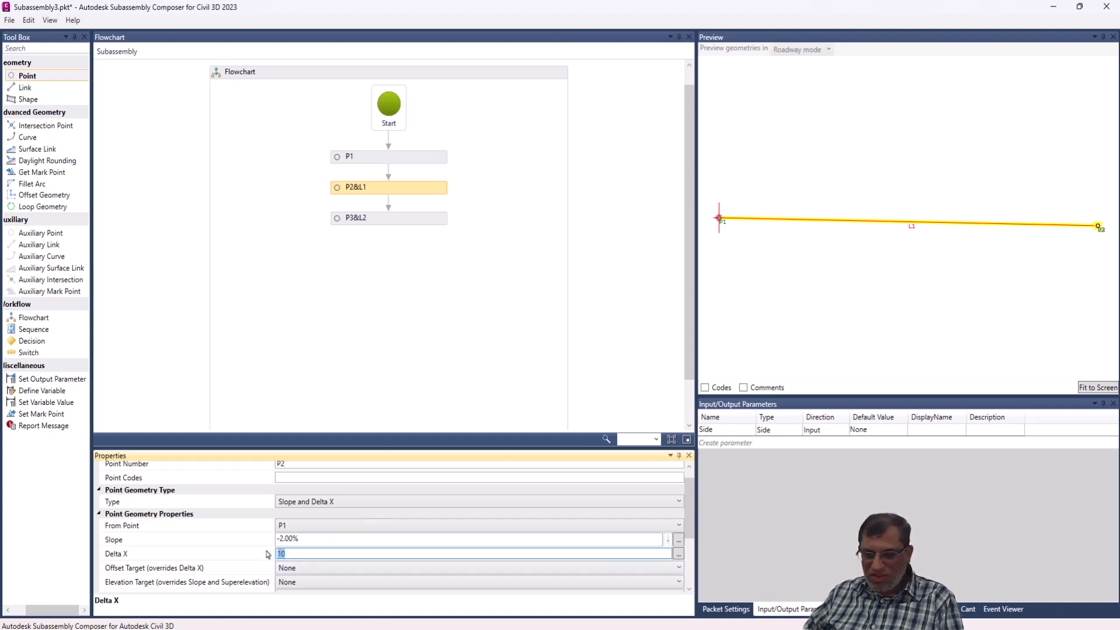
pyautogui.write('5')
pyautogui.click(376, 528)
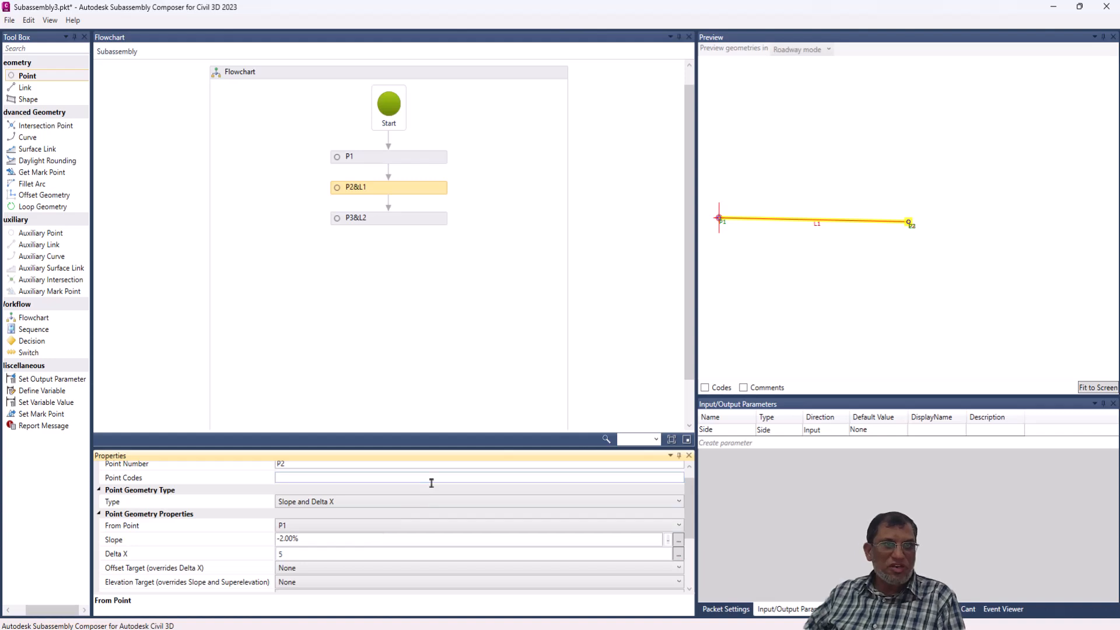
pyautogui.click(1097, 388)
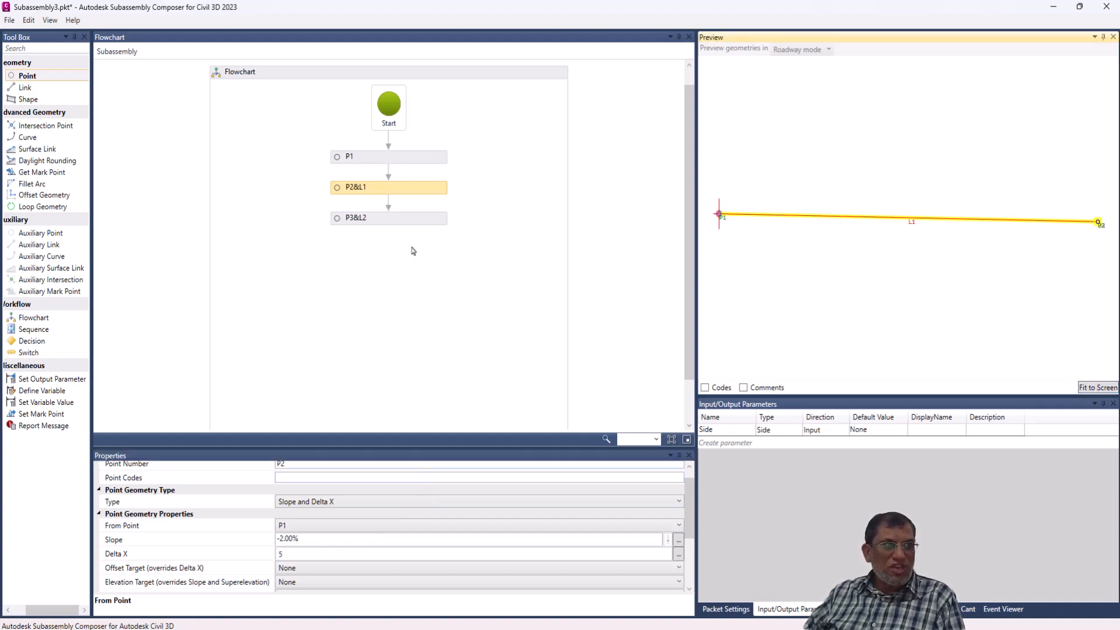
# Step: Measure point P3 from P1 instead of P2 and set its Delta Y to -5
pyautogui.click(396, 224)
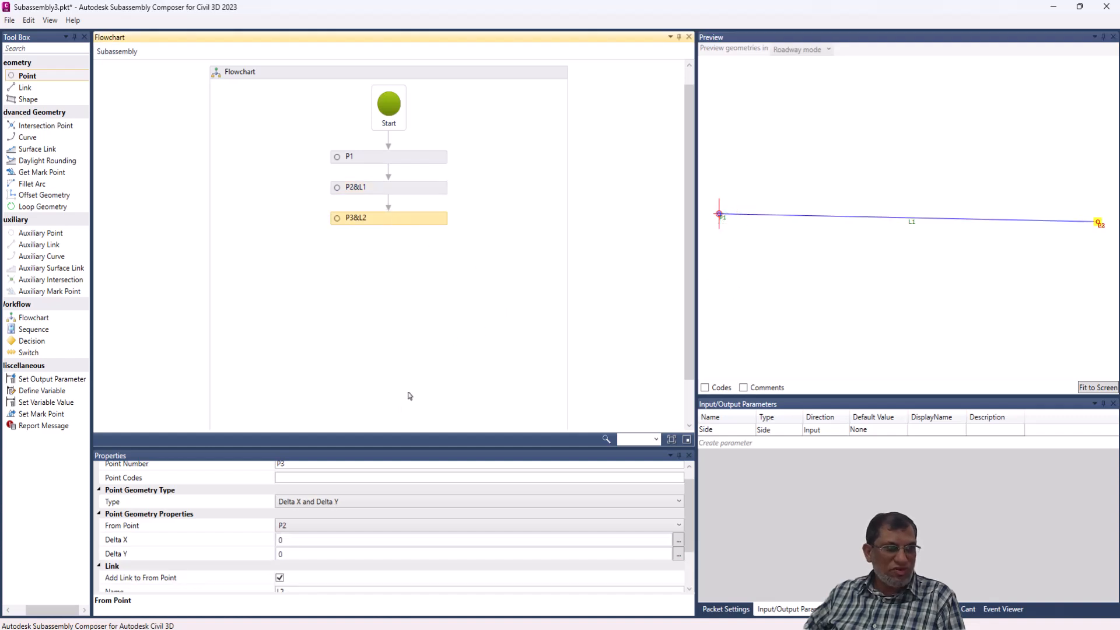
pyautogui.click(330, 527)
pyautogui.click(291, 551)
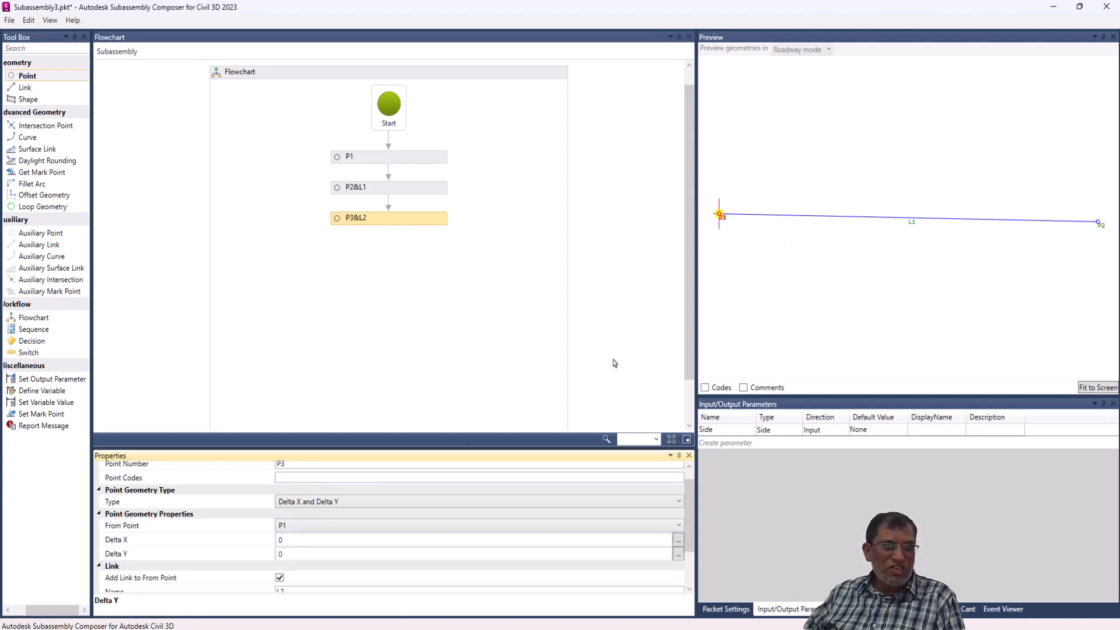
pyautogui.click(289, 554)
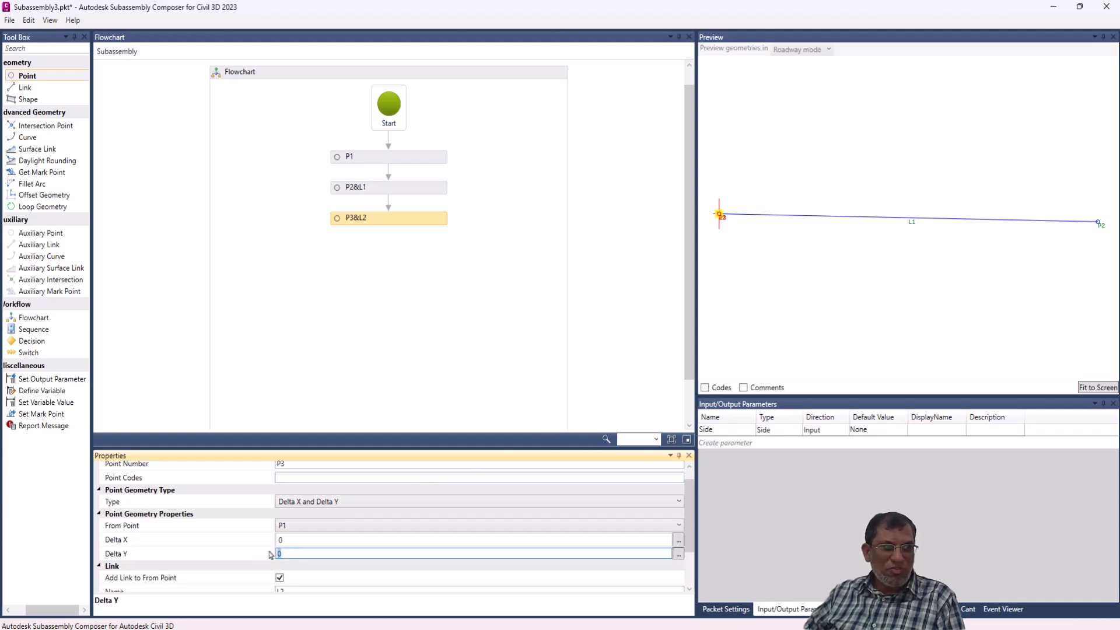
pyautogui.press('BackSpace')
pyautogui.write('5')
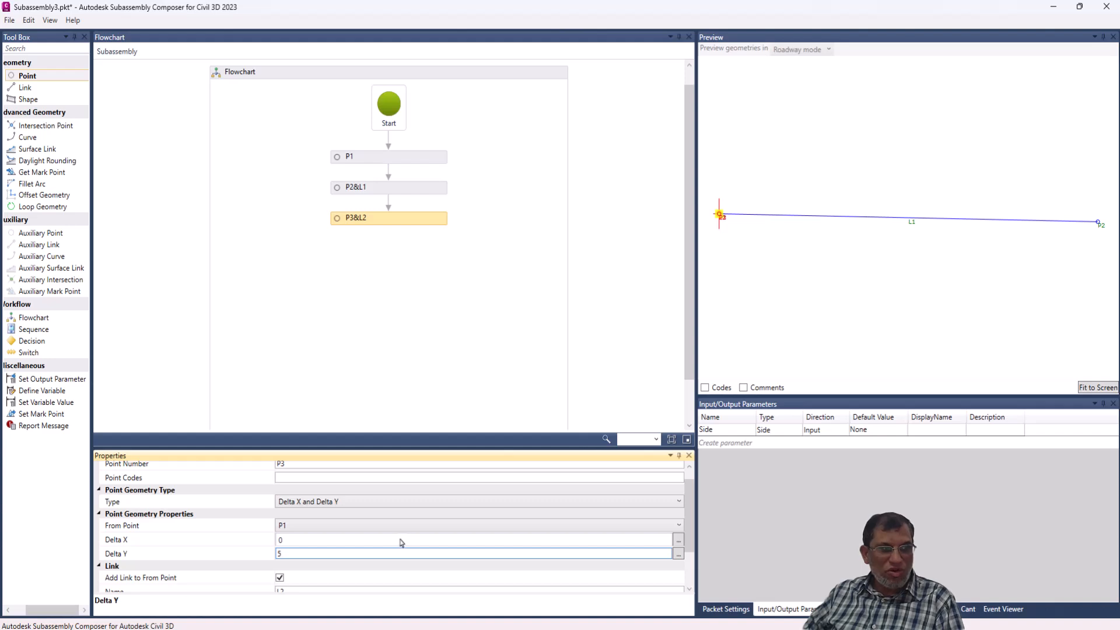
pyautogui.press('BackSpace')
pyautogui.write('-5')
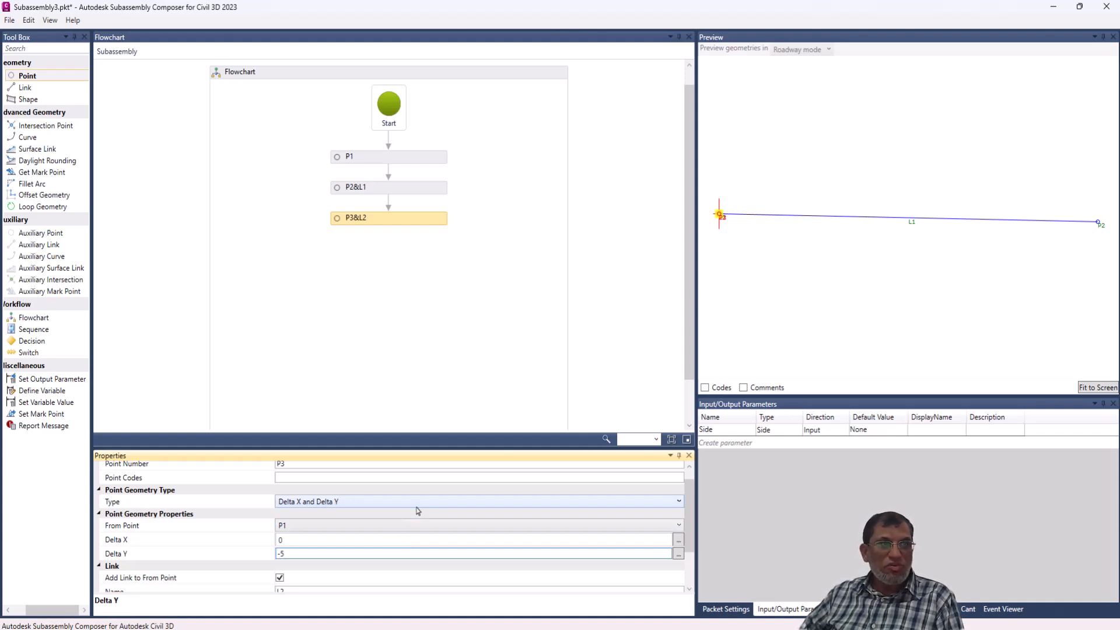
# Step: Set point P3's Delta Y to 1 and fit the preview to the geometry
pyautogui.click(1093, 387)
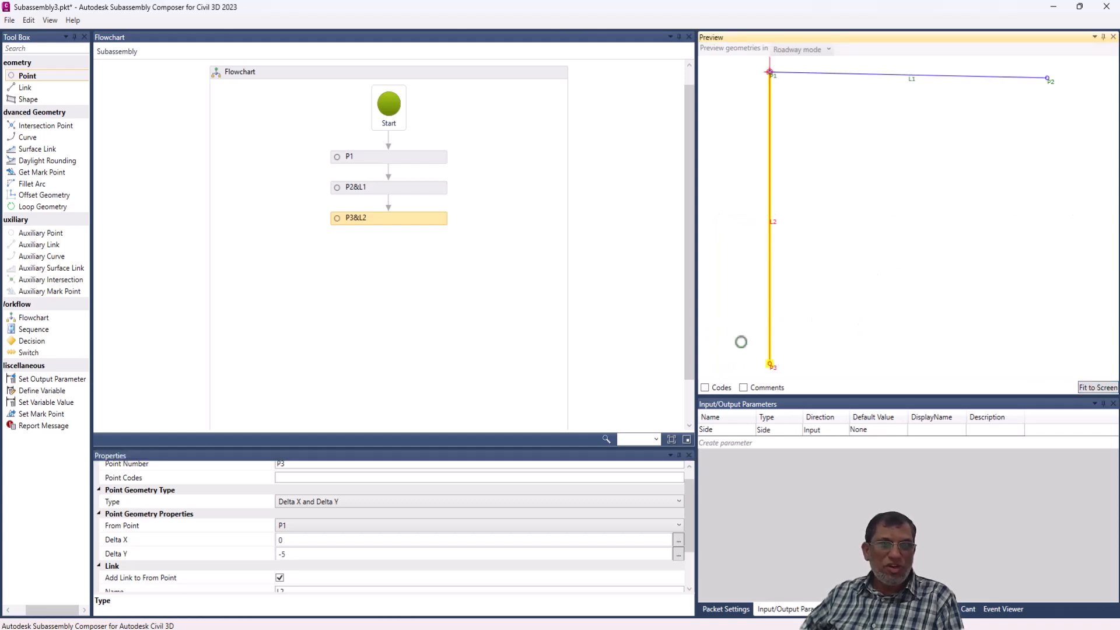
pyautogui.click(301, 554)
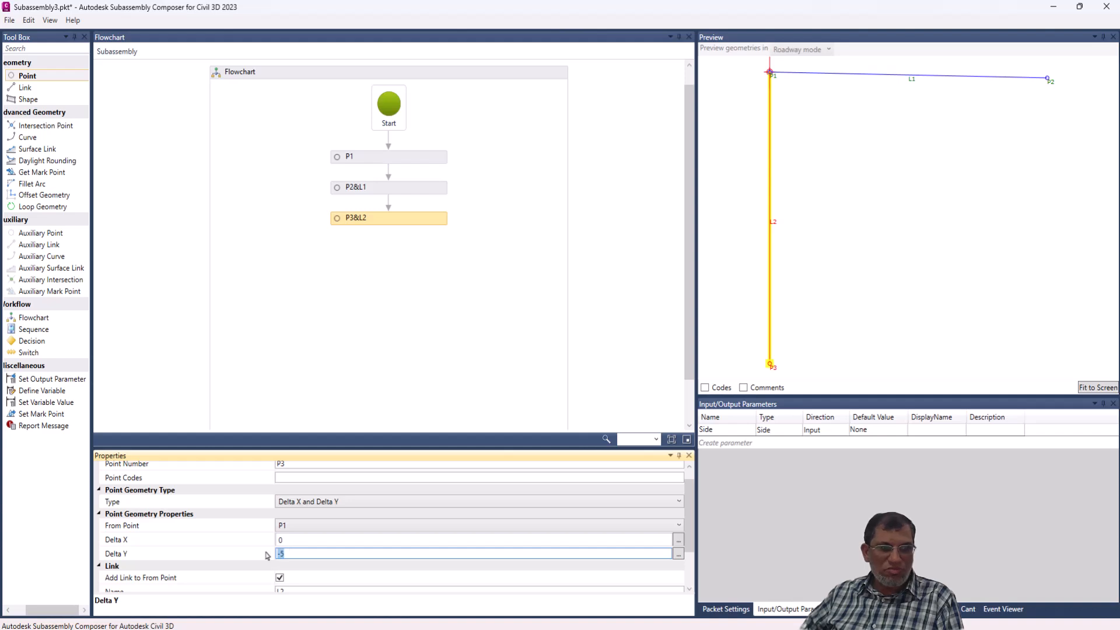
pyautogui.write('1')
pyautogui.press('Return')
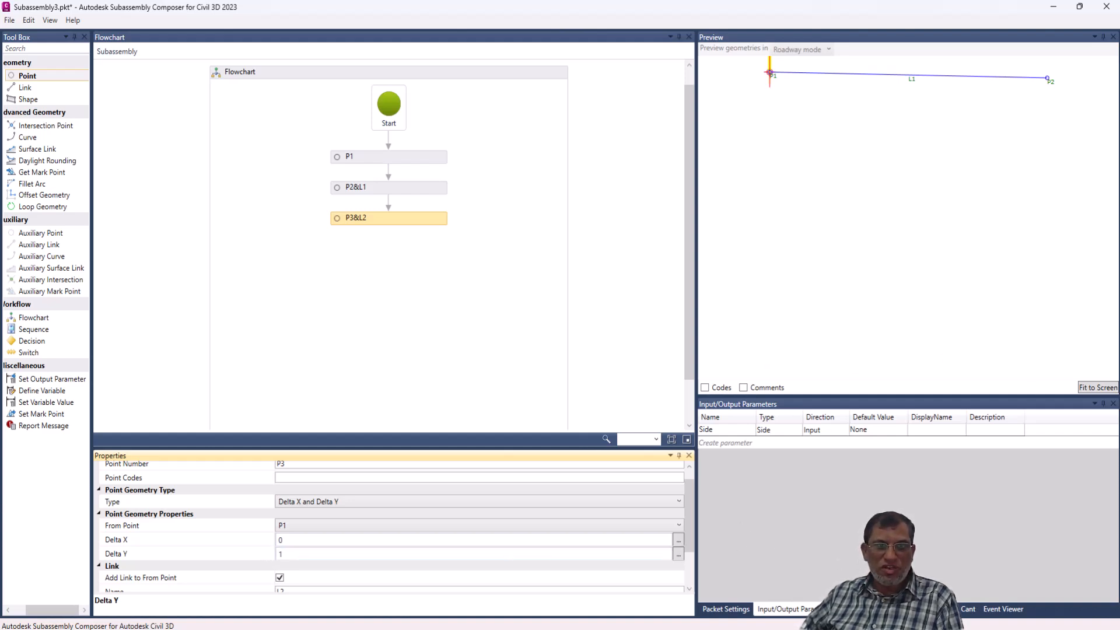
pyautogui.click(1095, 389)
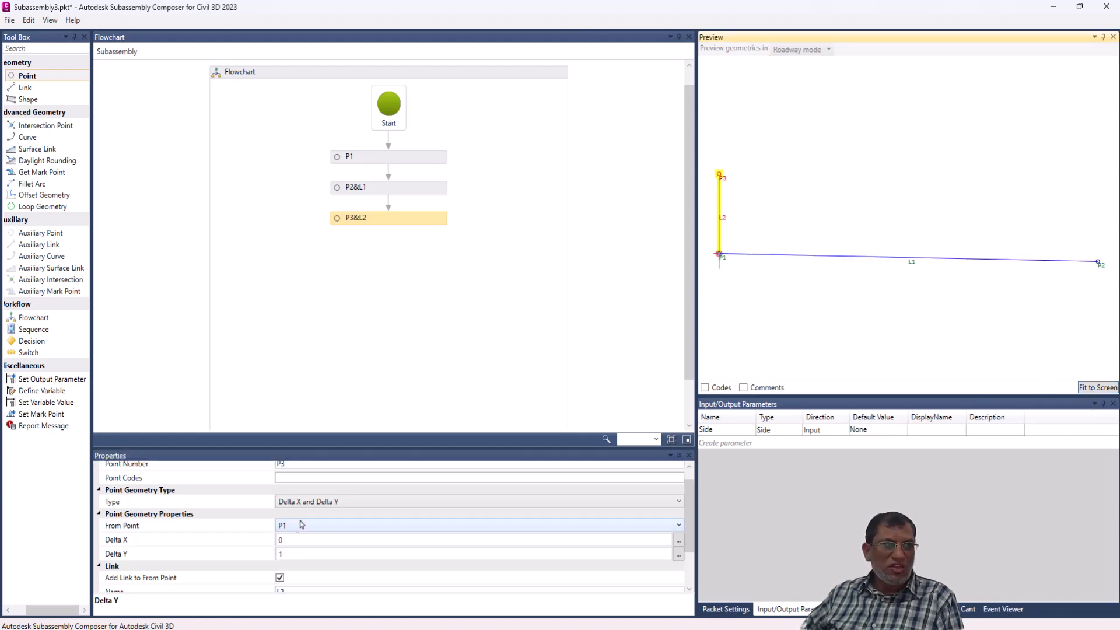
# Step: Set point P3's Delta Y from P1 to -1
pyautogui.moveTo(288, 554); pyautogui.dragTo(265, 552)
pyautogui.write('-1')
pyautogui.press('Return')
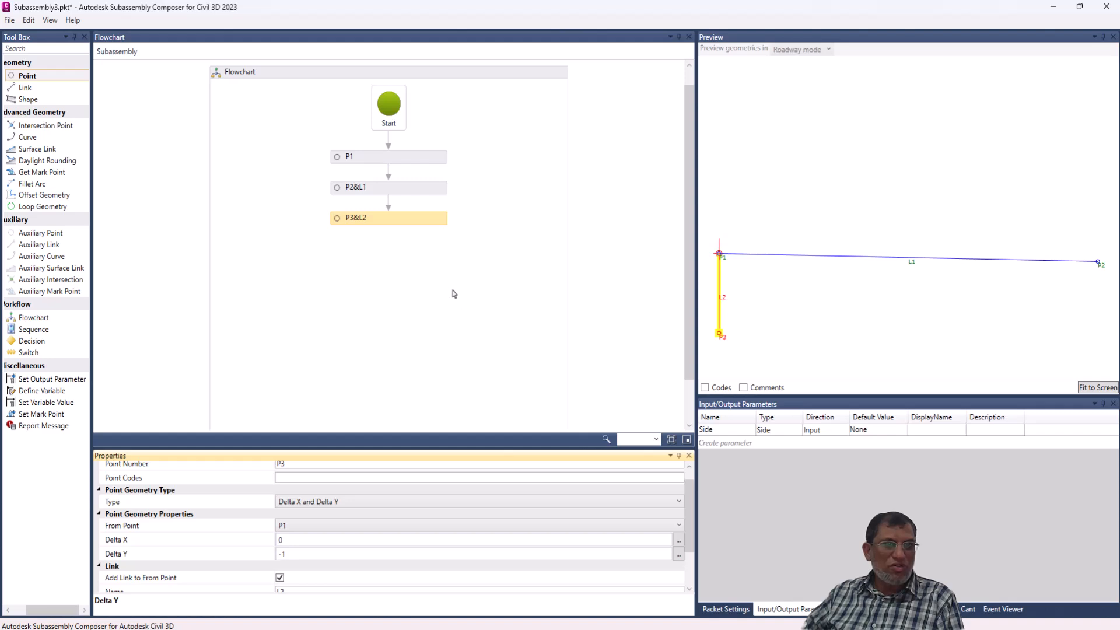
# Step: Add point P4 with link L3 below P3&L2 in the flowchart, measured from P2 with a Delta Y of -1
pyautogui.click(35, 77)
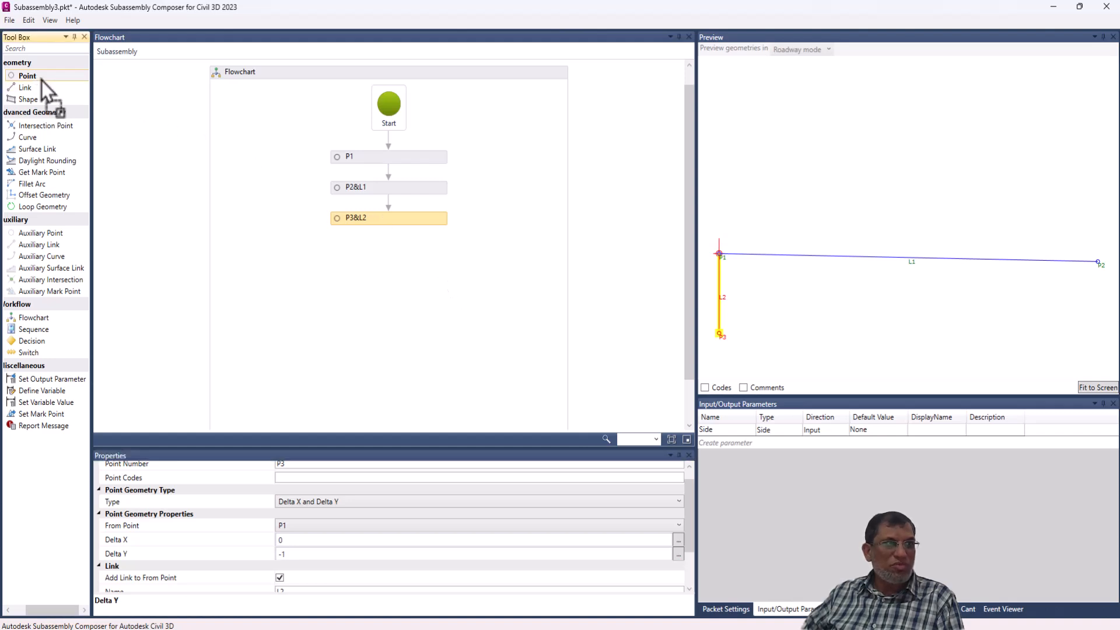
pyautogui.moveTo(386, 234); pyautogui.dragTo(393, 254)
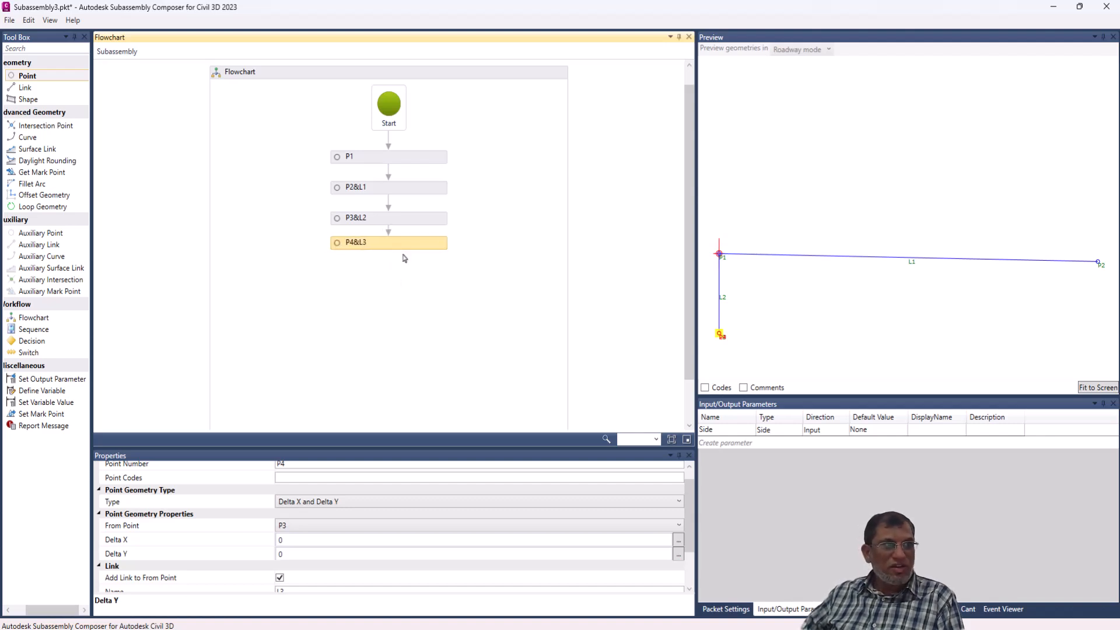
pyautogui.click(309, 527)
pyautogui.click(306, 550)
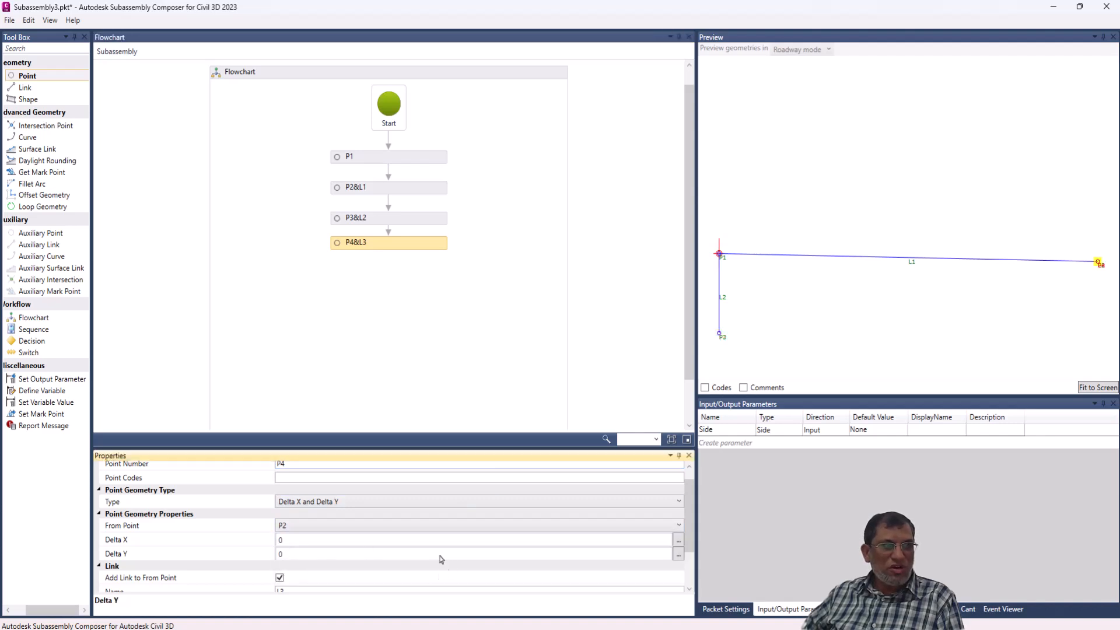
pyautogui.click(292, 554)
pyautogui.write('-1')
pyautogui.click(310, 542)
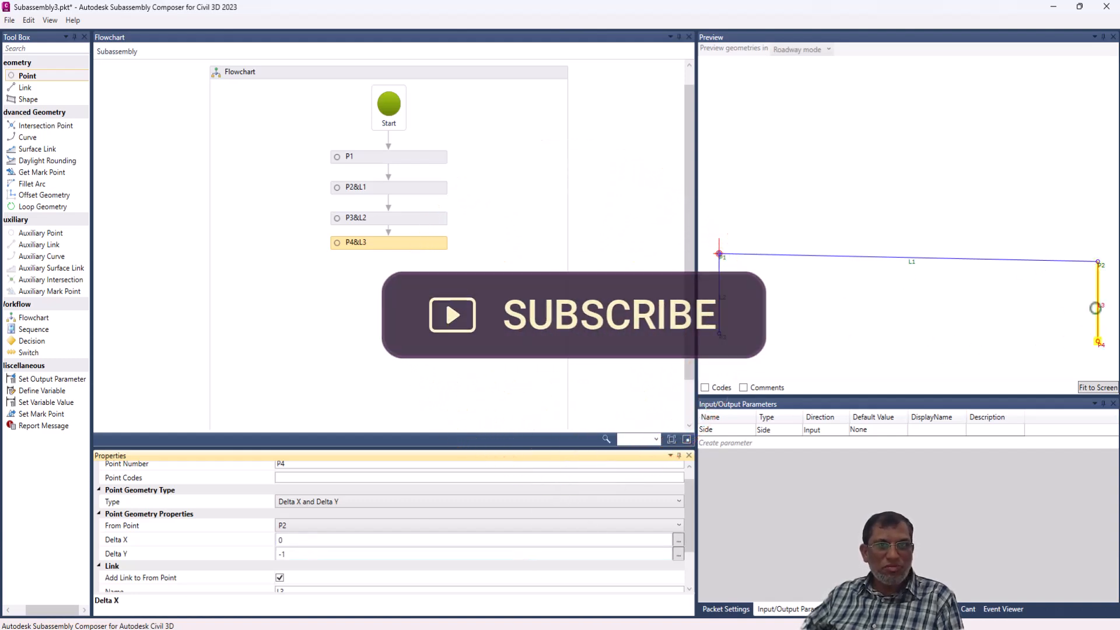
# Step: Add link L4 below P4&L3 in the flowchart, running from start point P3 to end point P4
pyautogui.moveTo(30, 95); pyautogui.dragTo(404, 284)
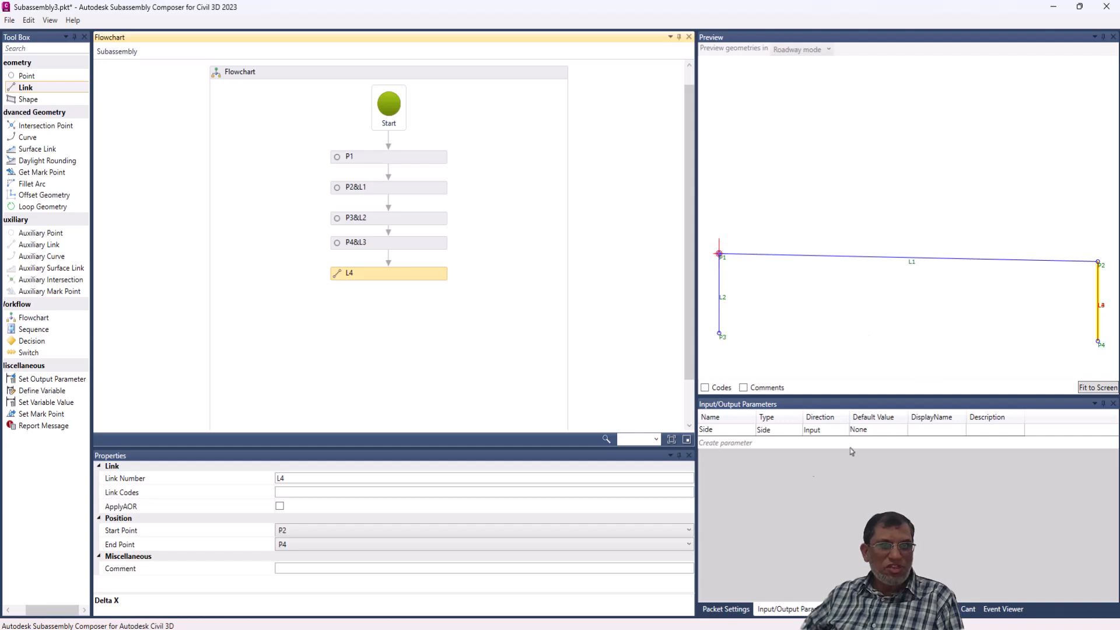
pyautogui.click(685, 529)
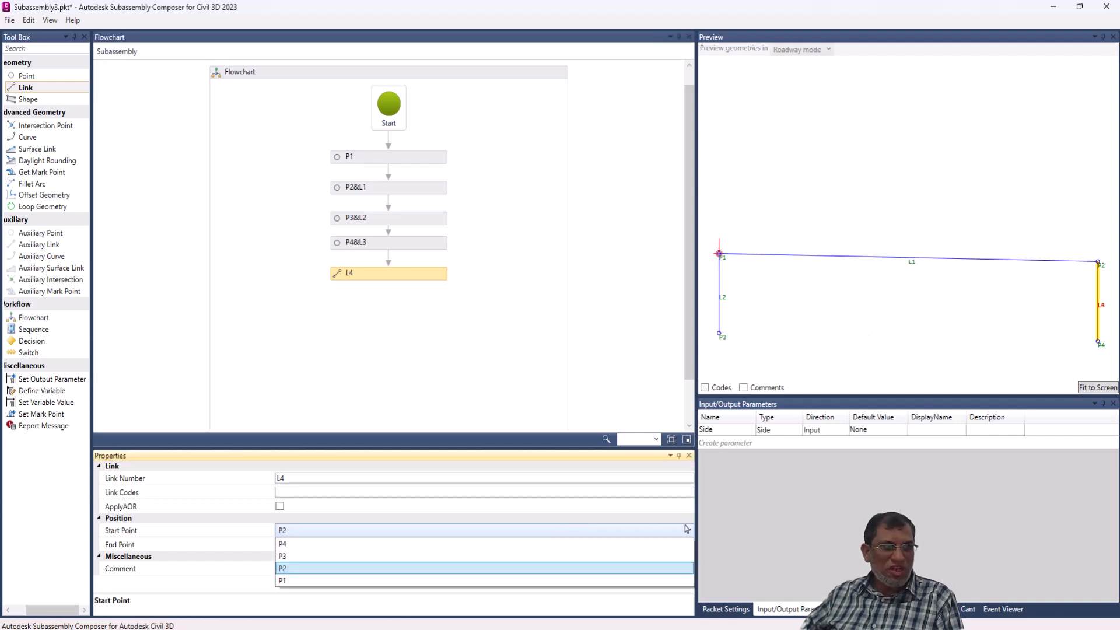
pyautogui.click(320, 555)
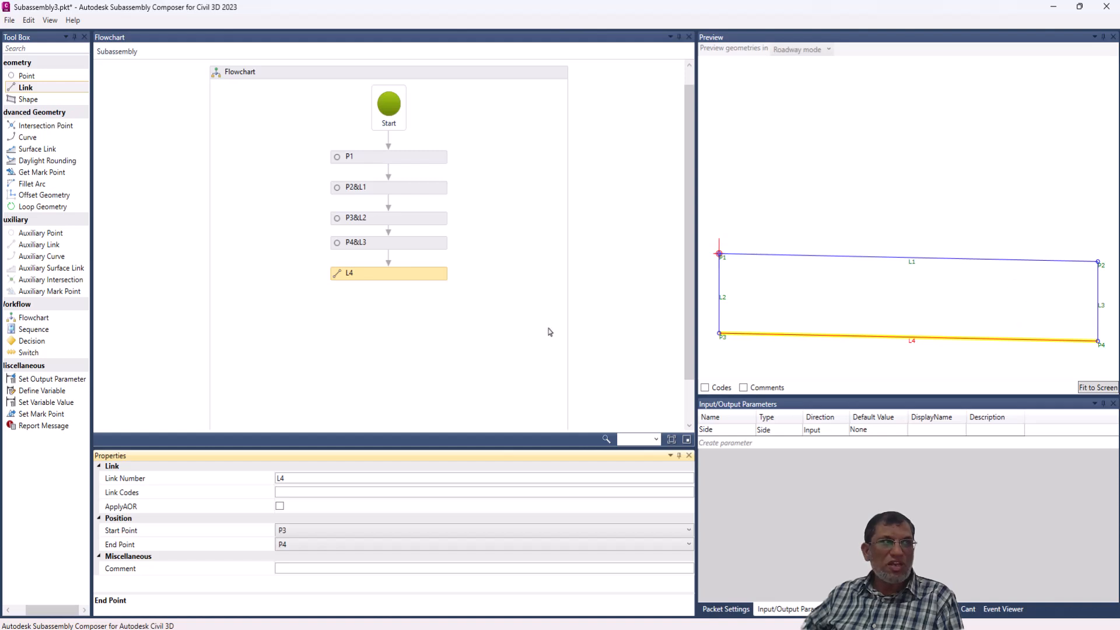
# Step: Add shape S1 below L4 in the flowchart and pick the area enclosed by links L1 to L4 in the preview
pyautogui.click(31, 101)
pyautogui.moveTo(32, 103); pyautogui.dragTo(380, 308)
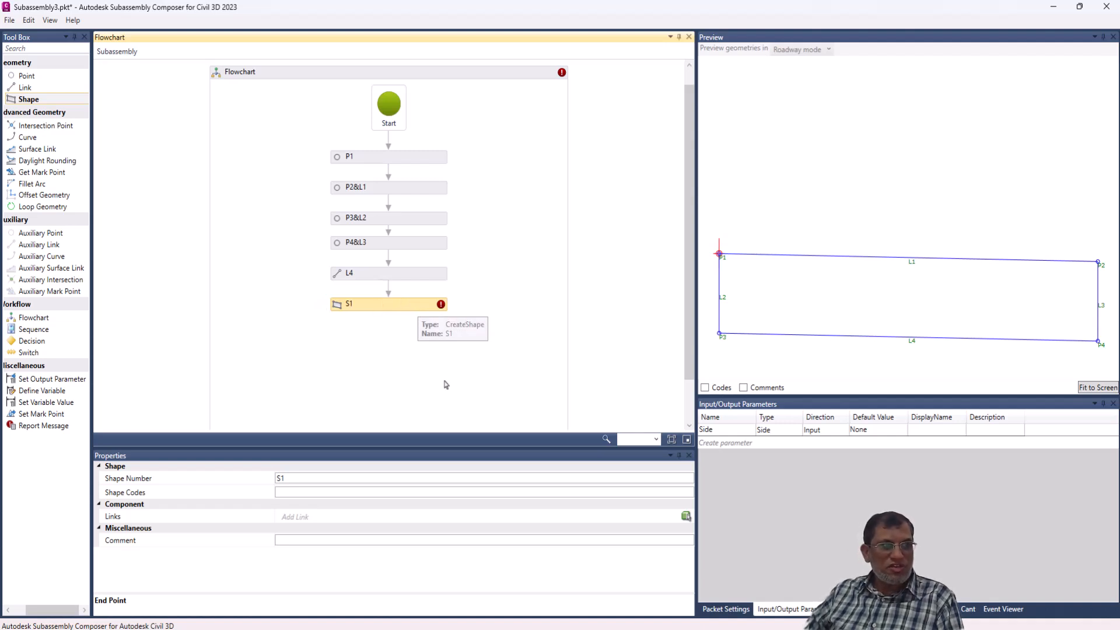
pyautogui.click(686, 516)
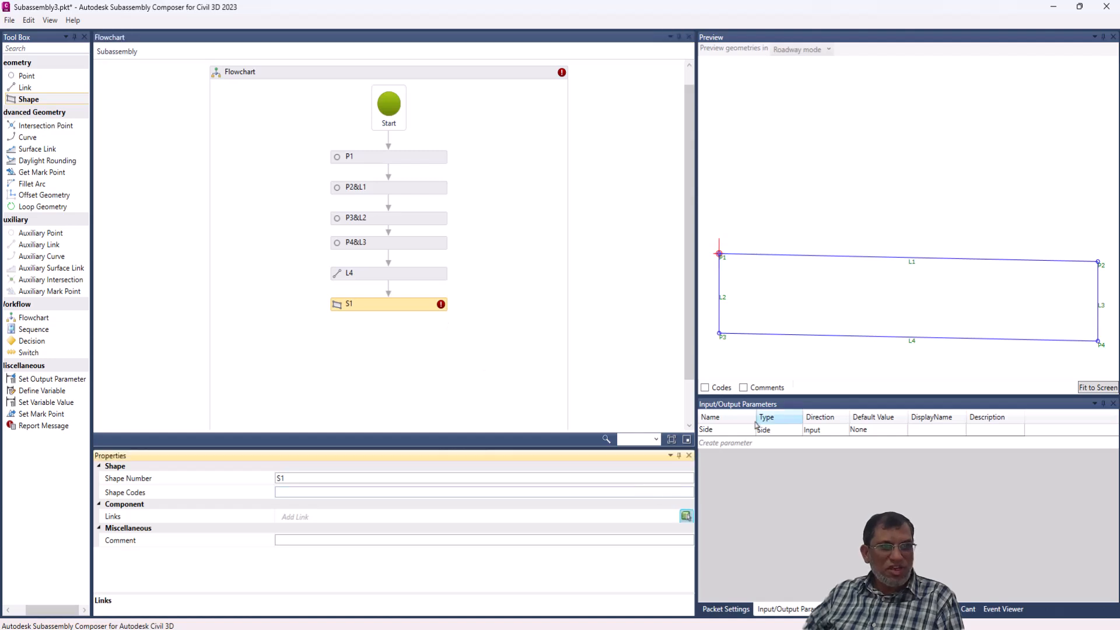
pyautogui.click(841, 301)
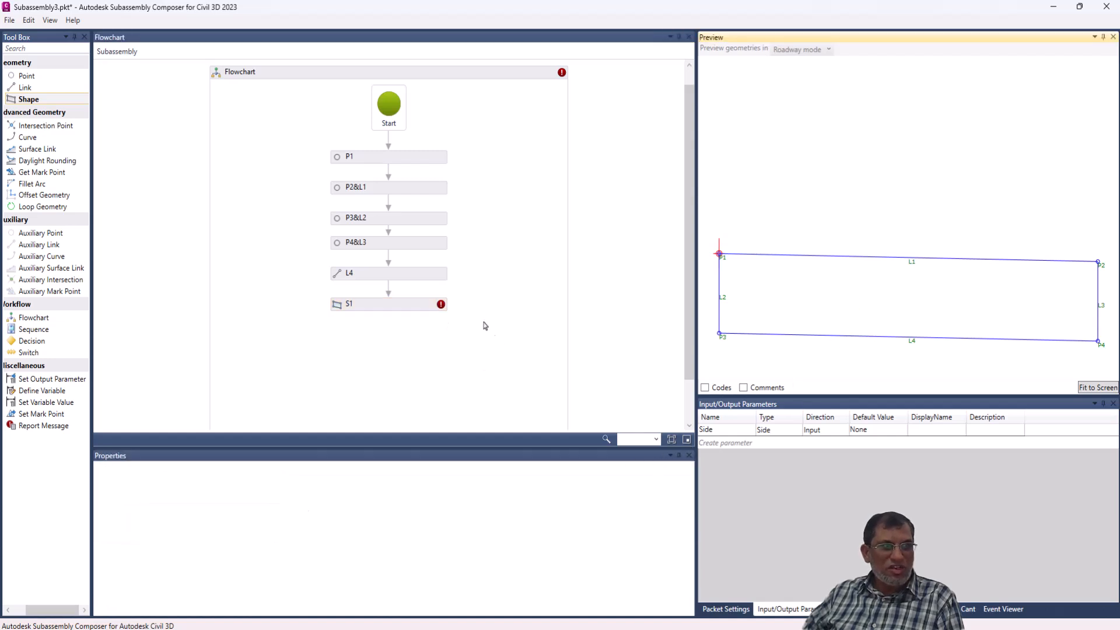
pyautogui.click(430, 304)
pyautogui.click(686, 517)
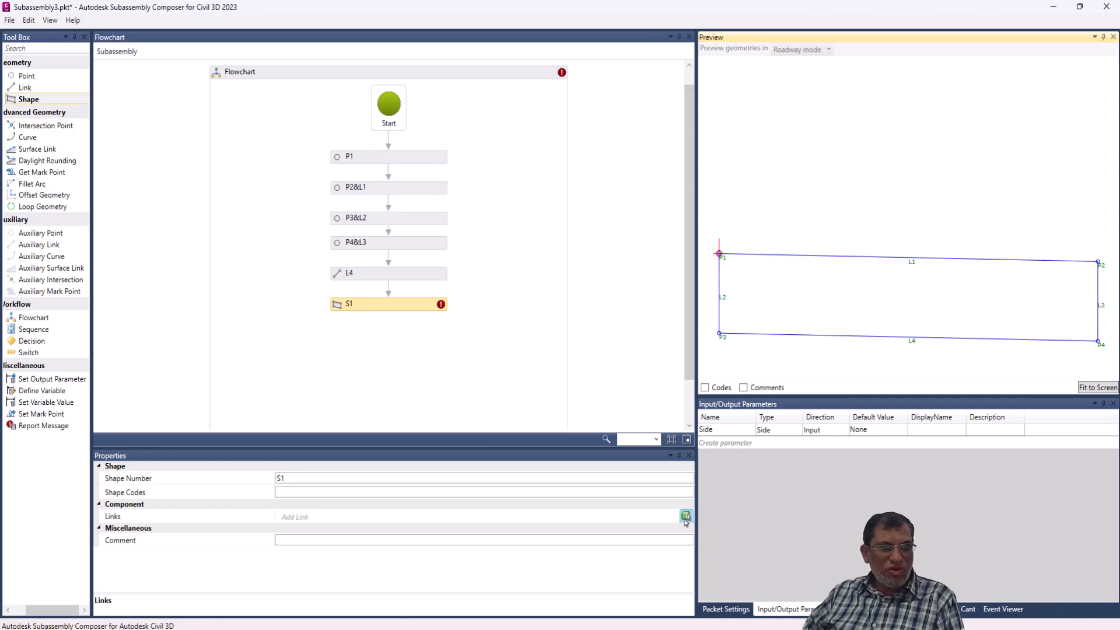
pyautogui.click(857, 308)
pyautogui.click(846, 214)
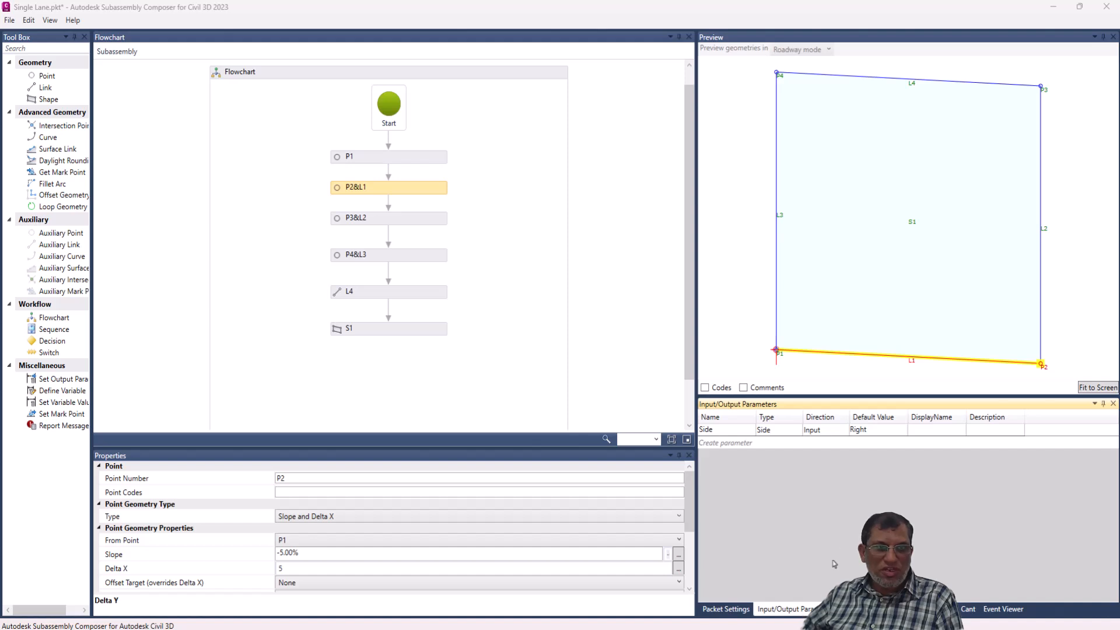
# Step: Create a new input parameter below the Side parameter
pyautogui.click(737, 433)
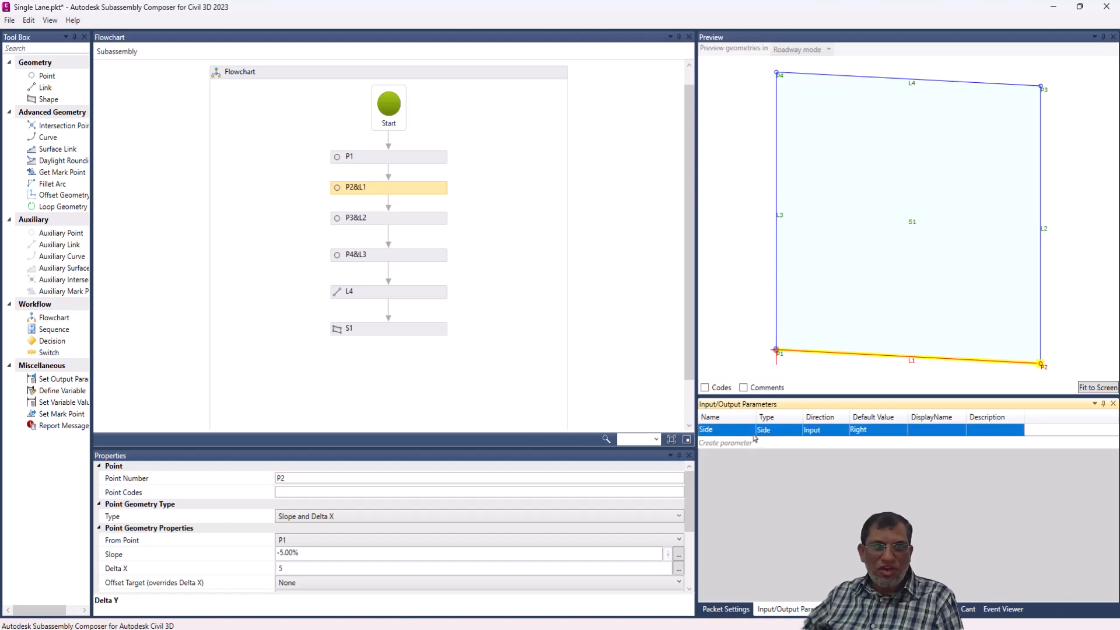
pyautogui.click(871, 434)
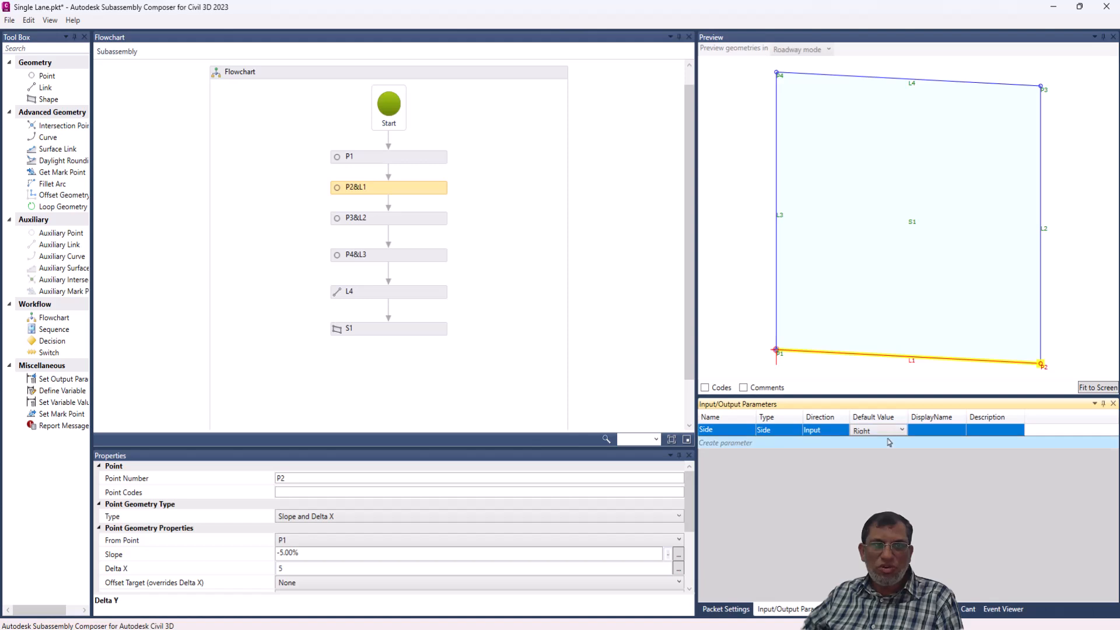
pyautogui.click(758, 443)
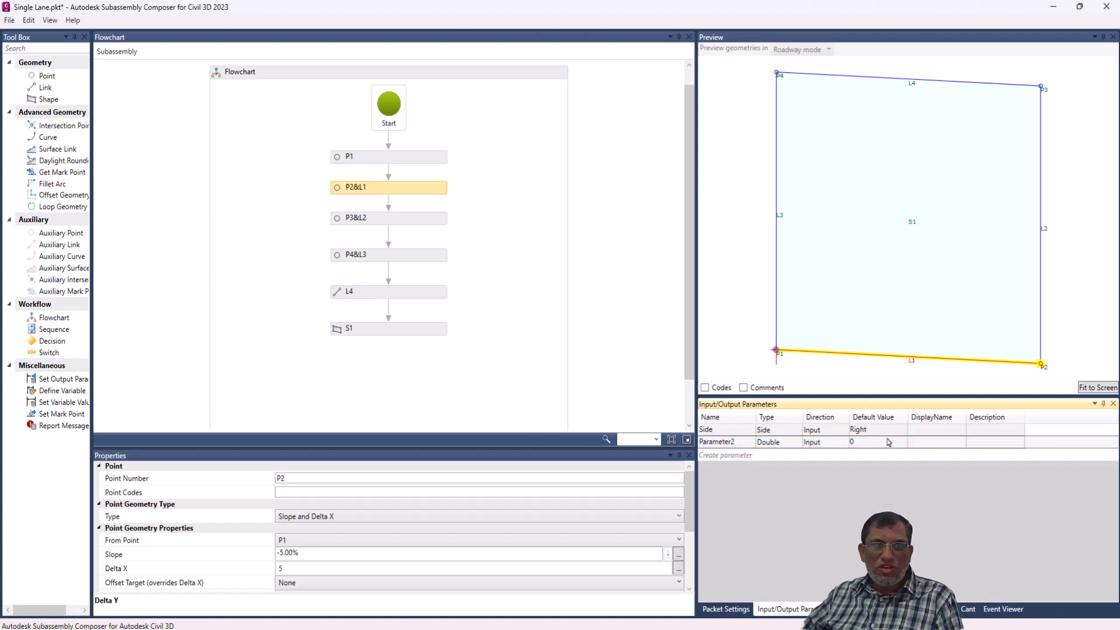
# Step: Try to rename the new input parameter as "Slope 3"
pyautogui.click(738, 445)
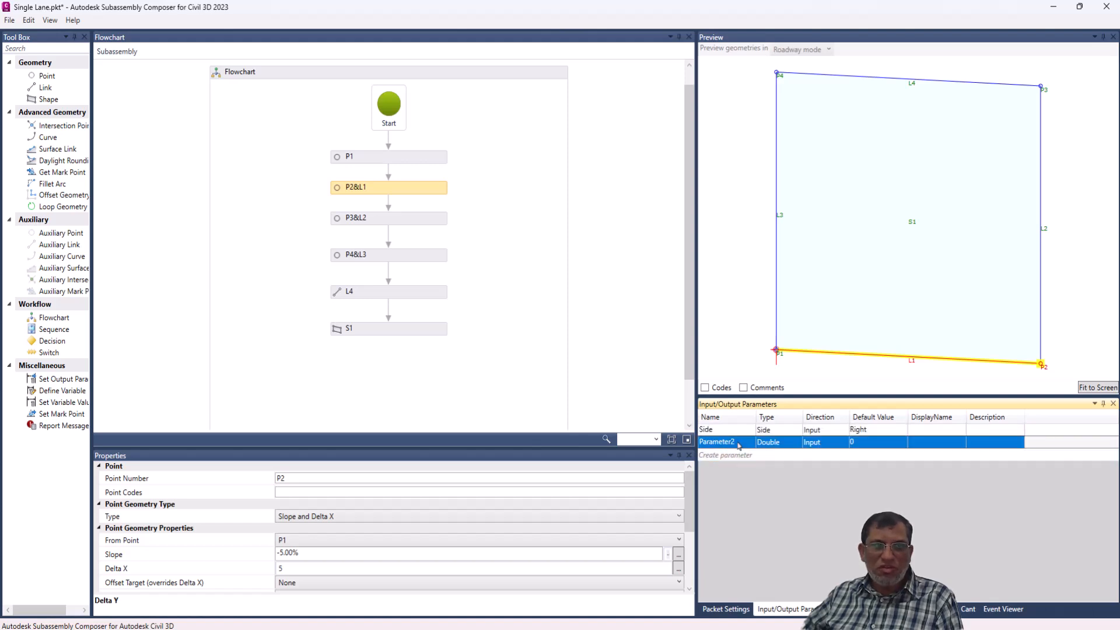
pyautogui.click(744, 444)
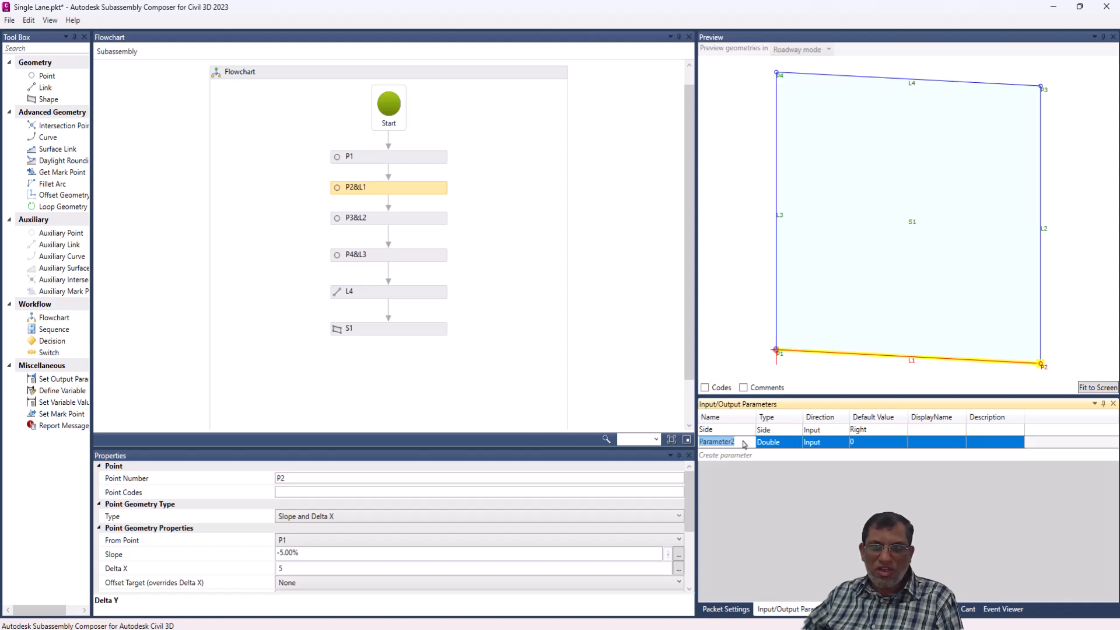
pyautogui.write('Slope')
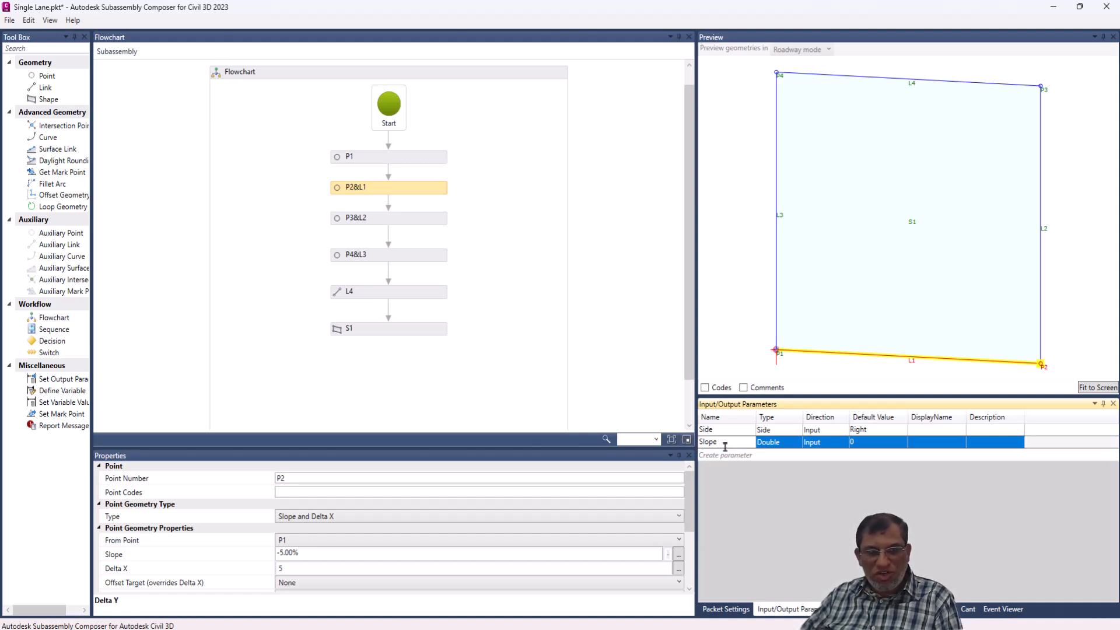
pyautogui.write('3')
pyautogui.press('Return')
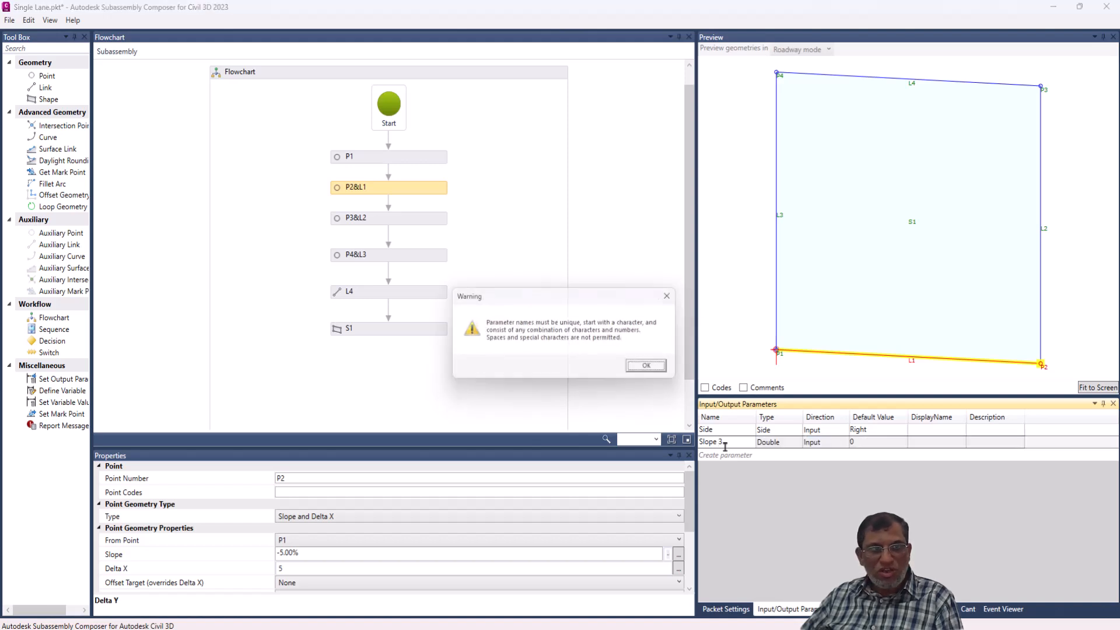
pyautogui.click(654, 368)
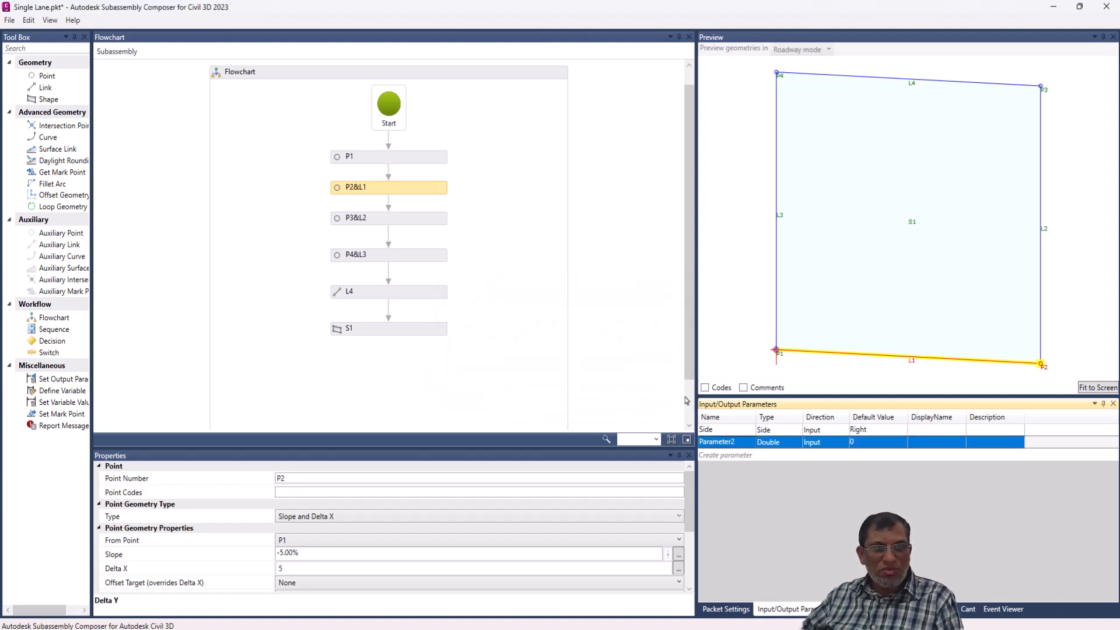
# Step: Rename the new input parameter as Slope and choose Double as its type
pyautogui.doubleClick(733, 442)
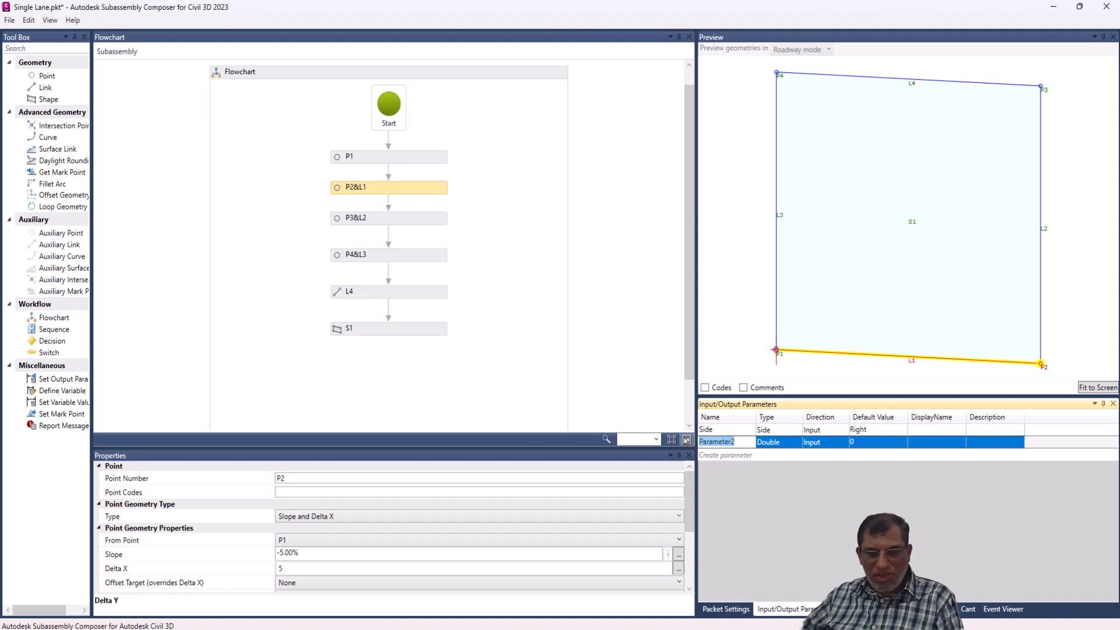
pyautogui.write('Slope')
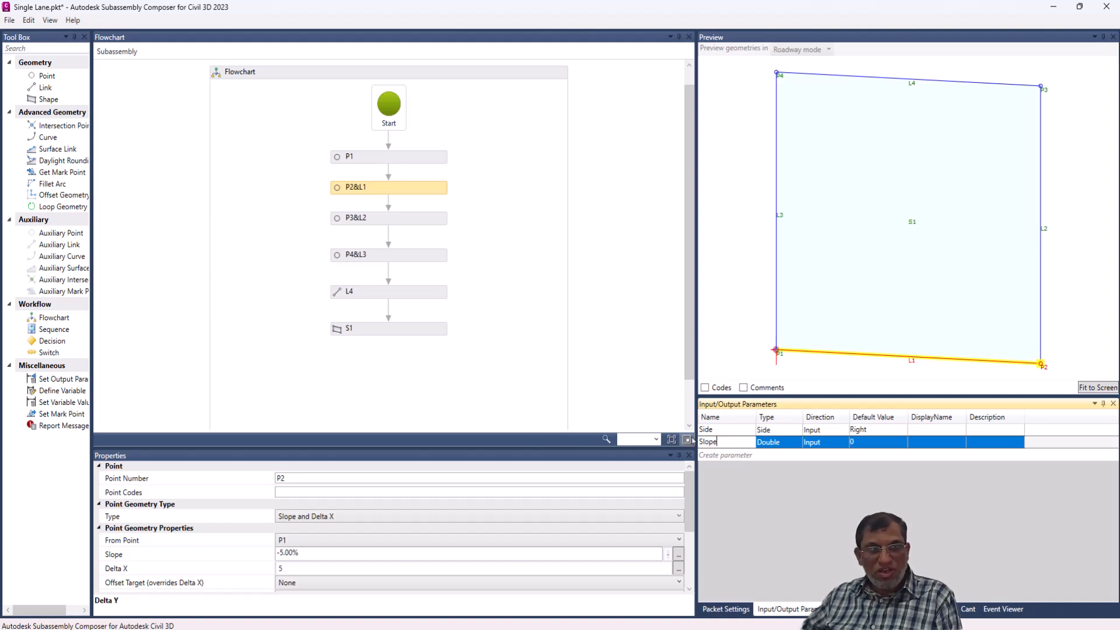
pyautogui.click(787, 443)
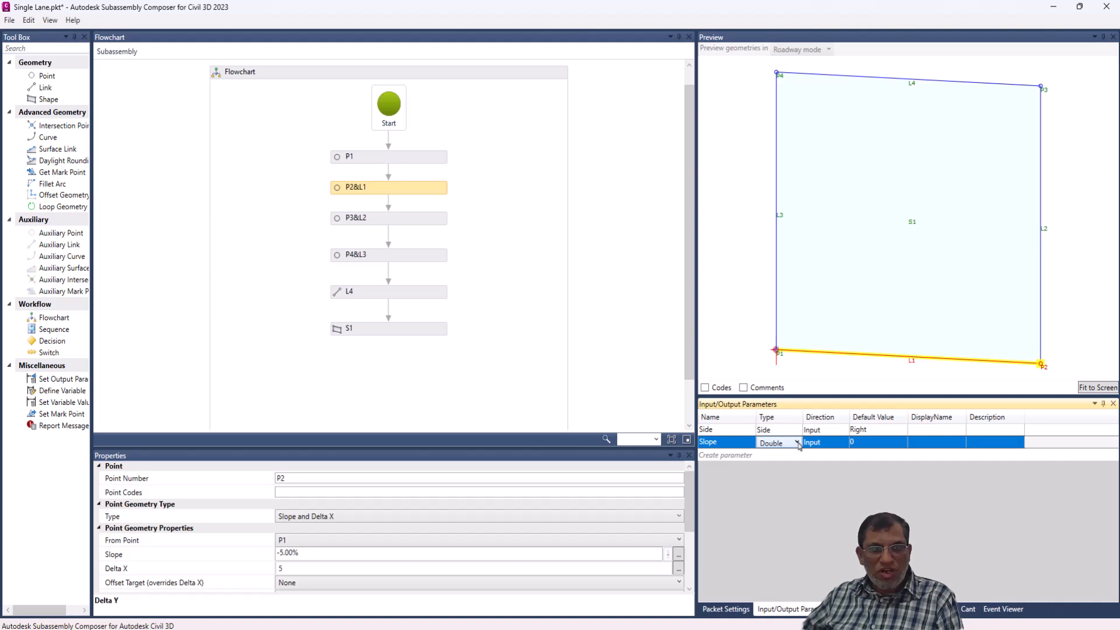
pyautogui.click(797, 443)
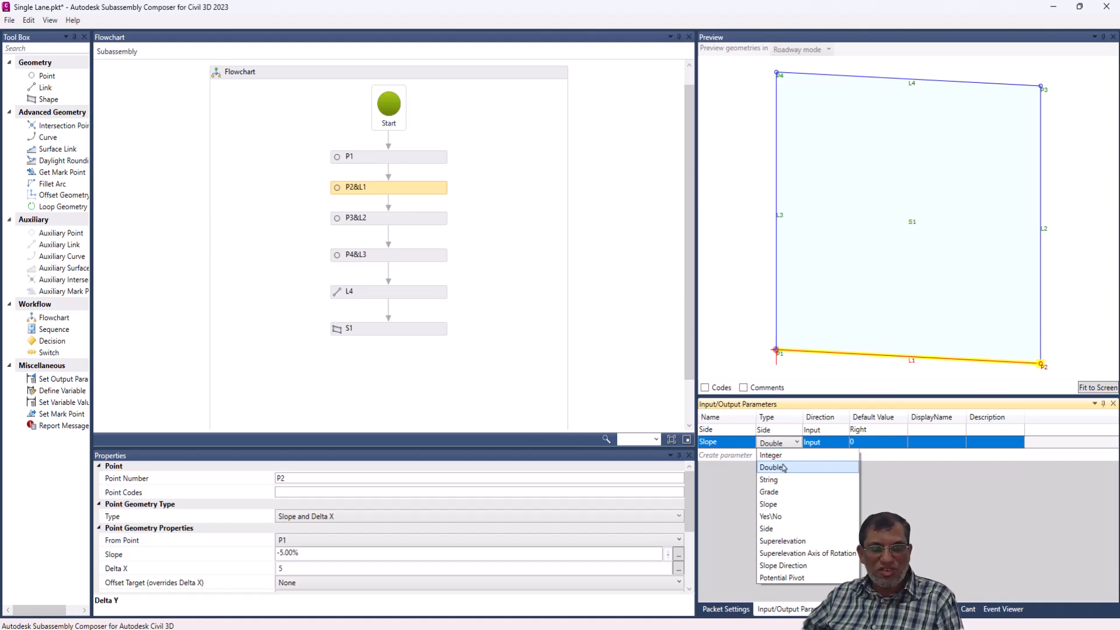
pyautogui.click(781, 466)
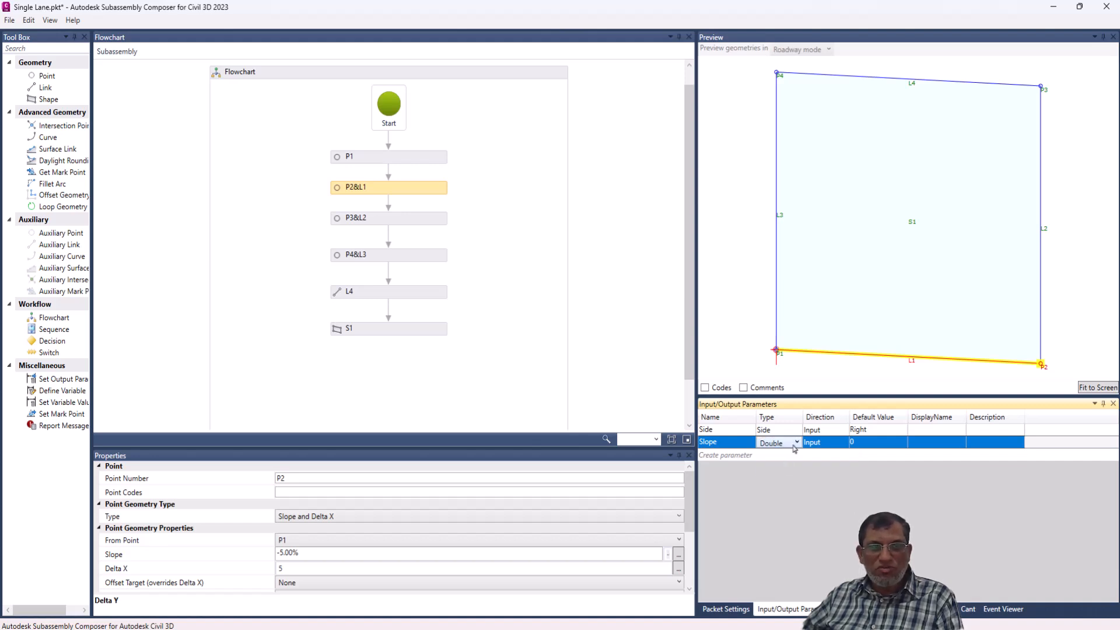
# Step: Change the Slope parameter's type to String, to Grade, and finally to Slope
pyautogui.click(797, 443)
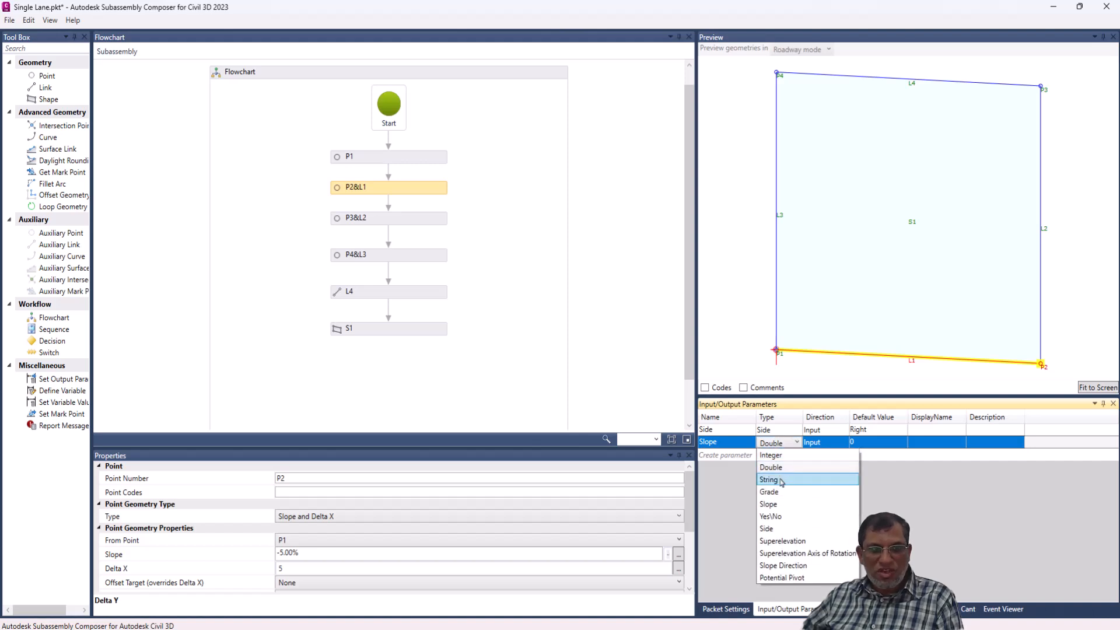
pyautogui.click(782, 480)
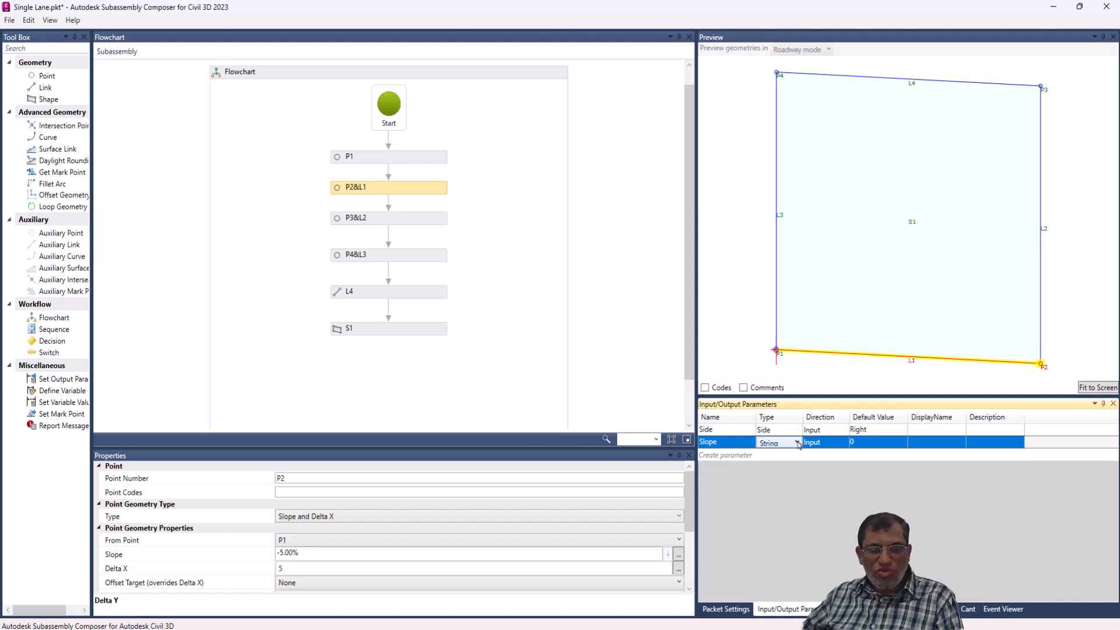
pyautogui.click(797, 444)
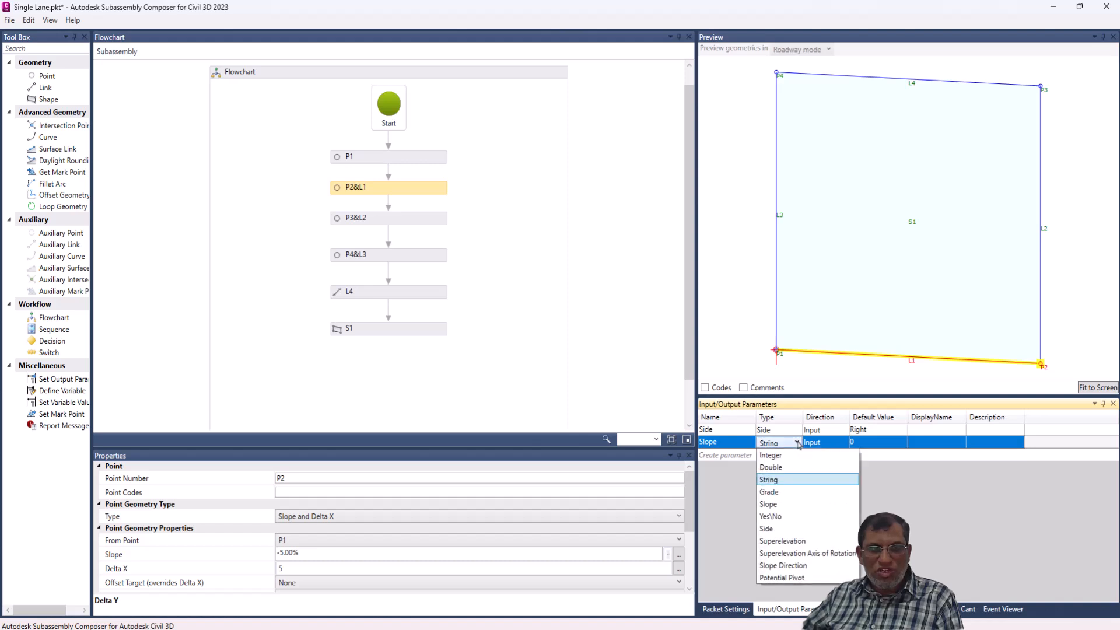
pyautogui.click(779, 492)
pyautogui.click(798, 445)
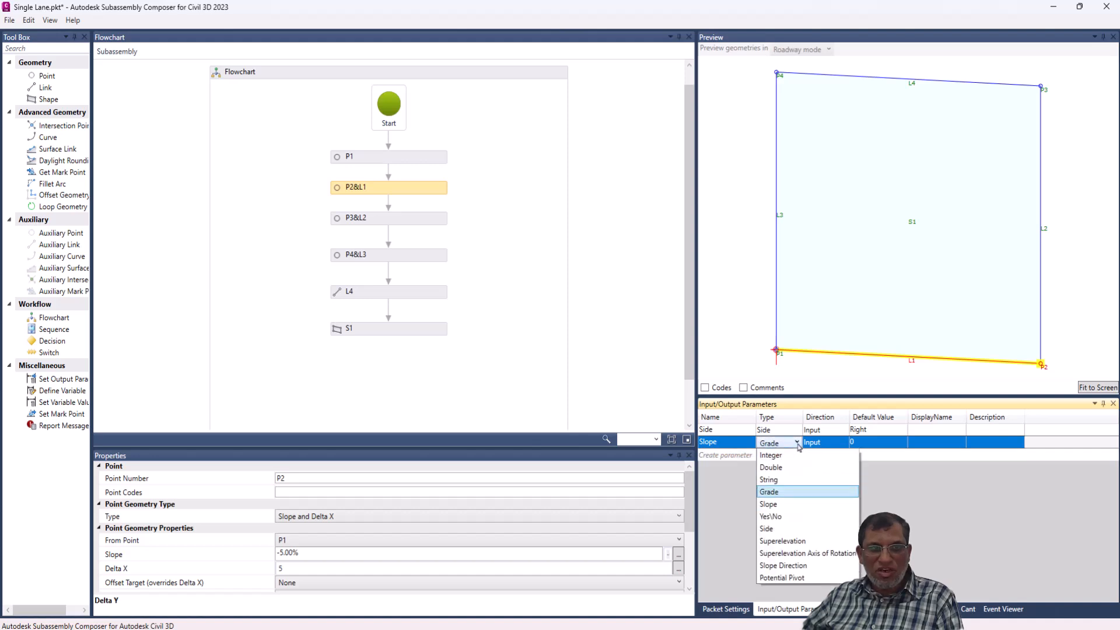
pyautogui.click(773, 505)
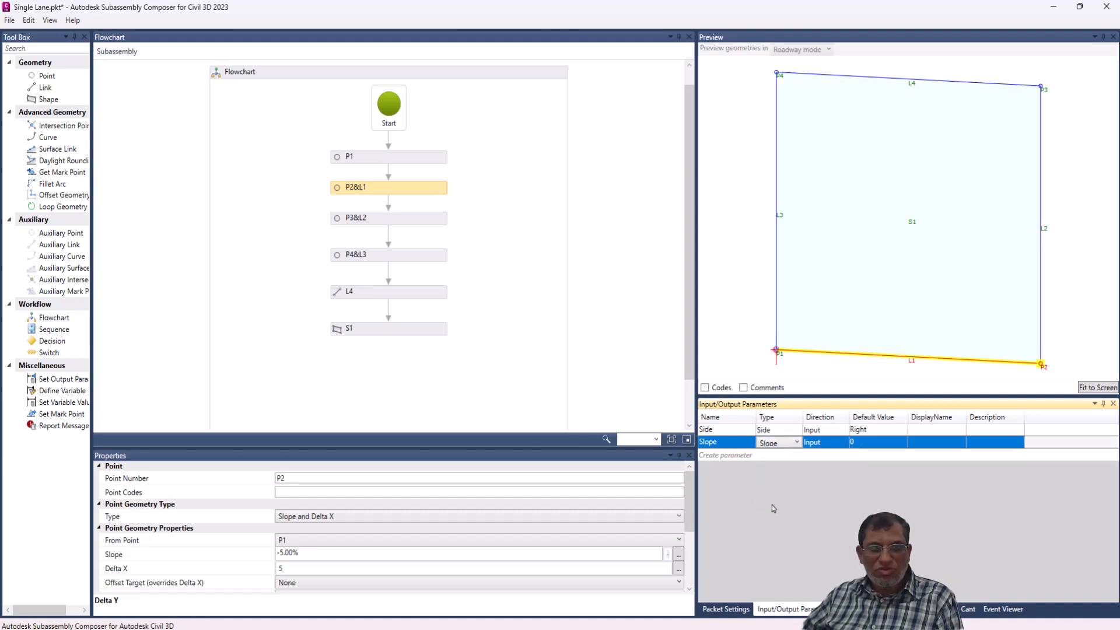
# Step: Keep Slope as the Slope parameter's type and set its default value to 5
pyautogui.click(798, 443)
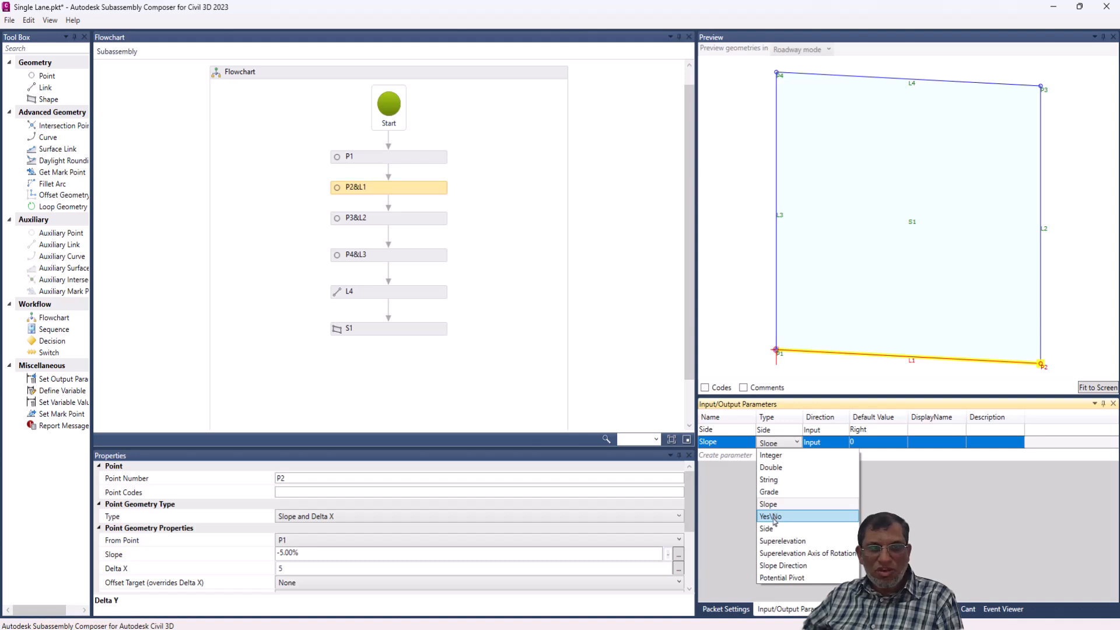
pyautogui.click(798, 444)
pyautogui.click(798, 443)
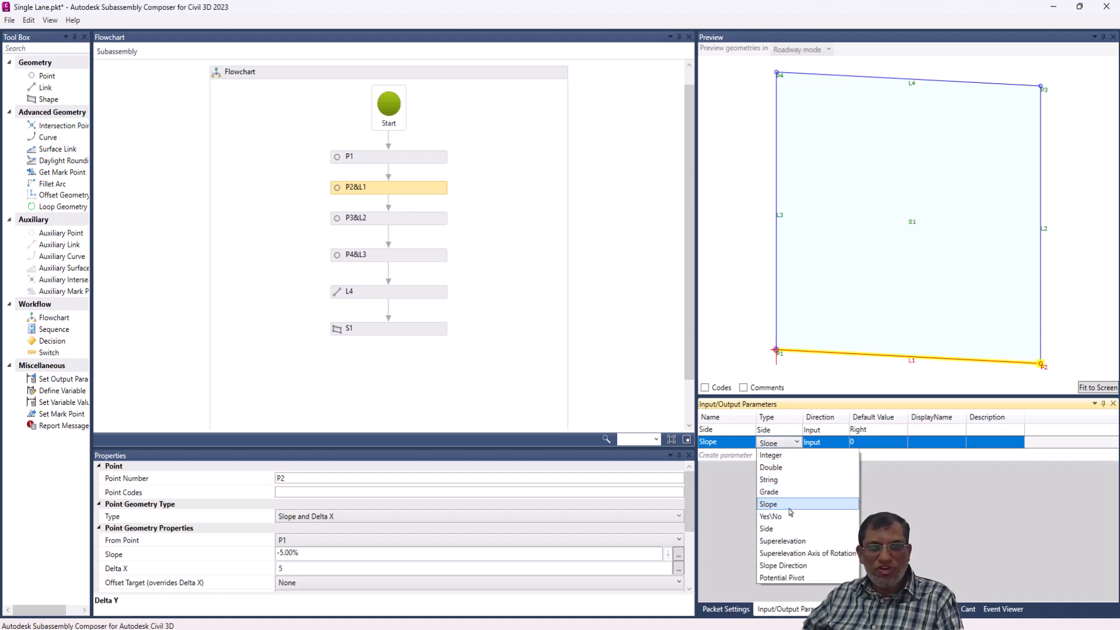
pyautogui.click(773, 504)
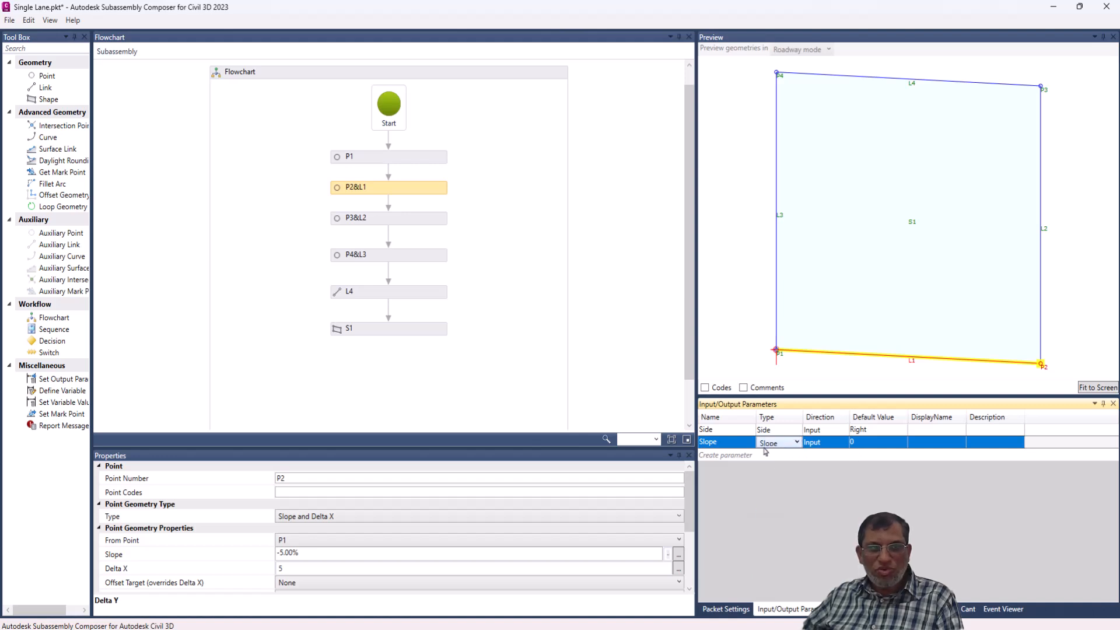
pyautogui.click(877, 446)
pyautogui.click(877, 447)
pyautogui.click(852, 442)
pyautogui.write('5')
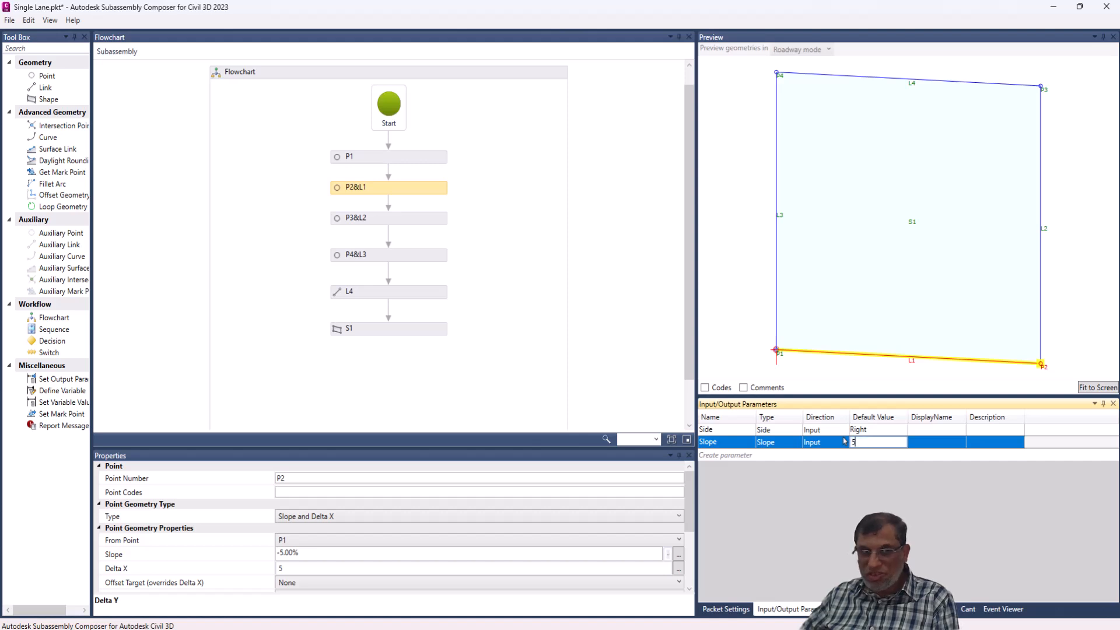
pyautogui.press('Return')
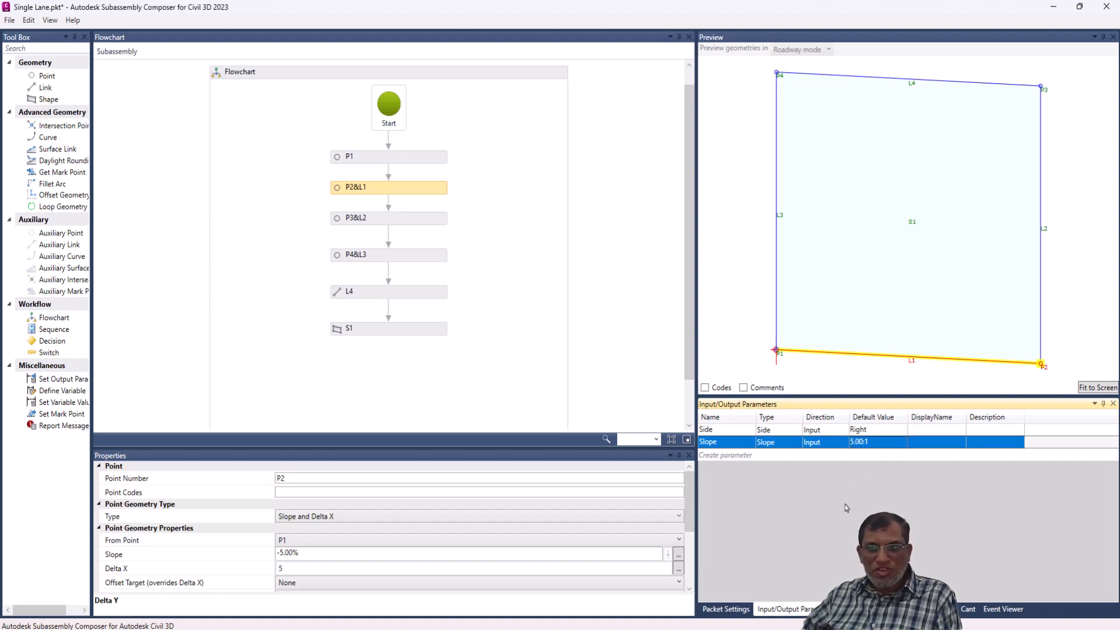
# Step: Enter "Slope of Lane" as the display name of the Slope parameter
pyautogui.click(936, 443)
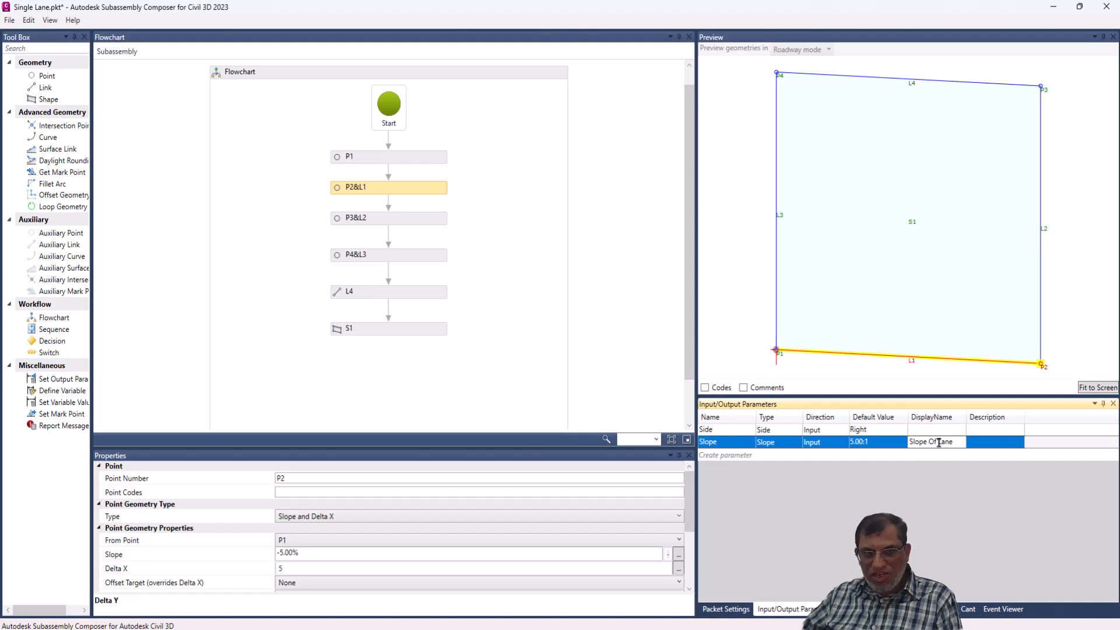
pyautogui.write('o')
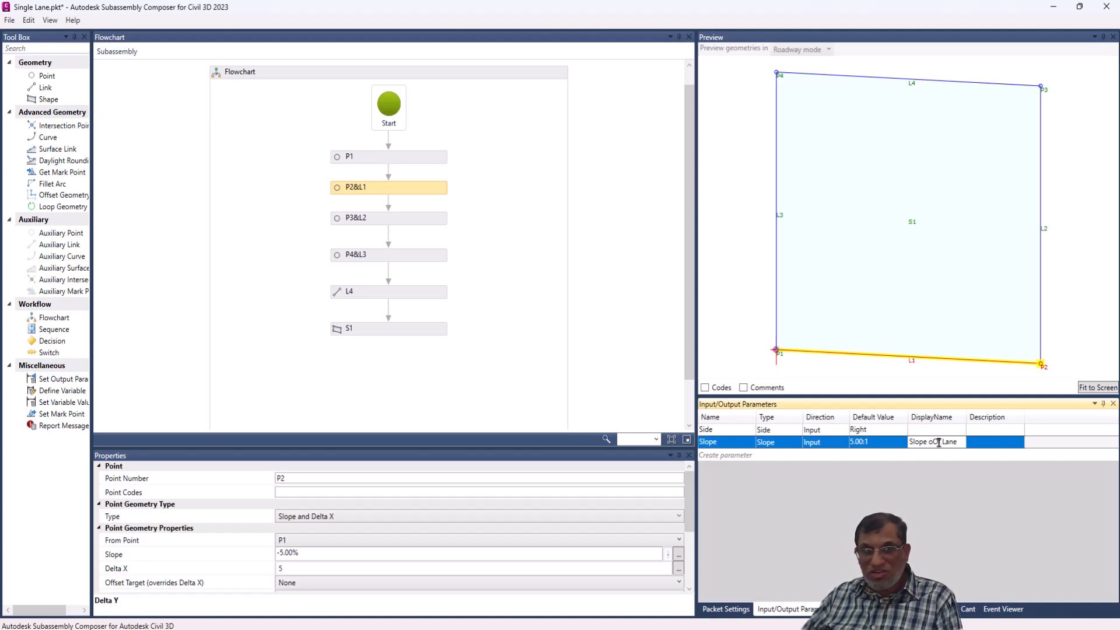
pyautogui.press('Delete')
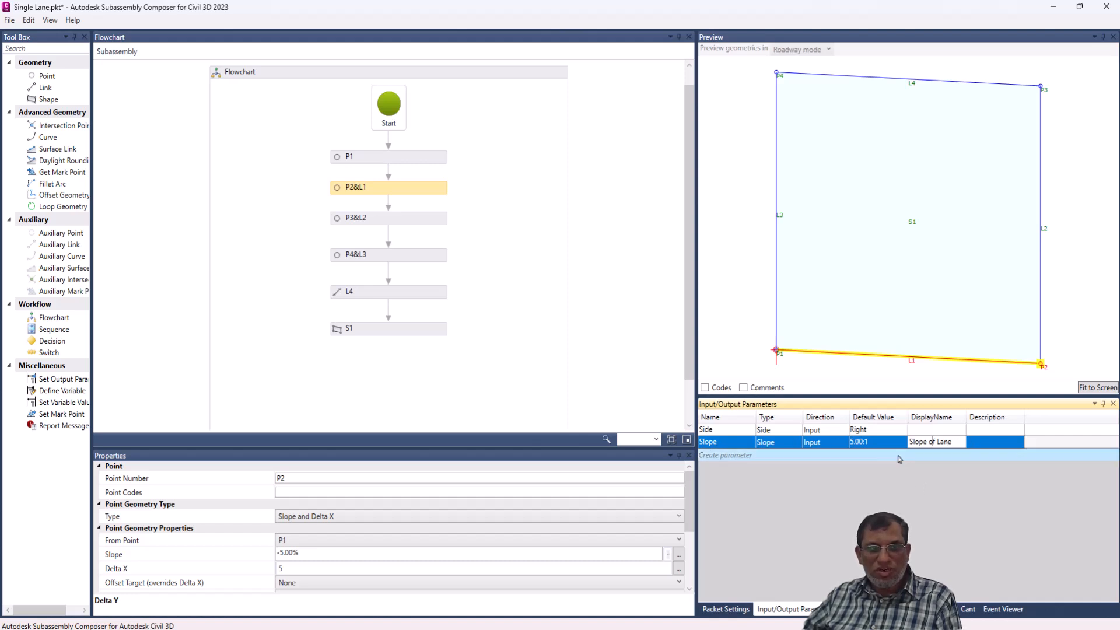
pyautogui.click(991, 447)
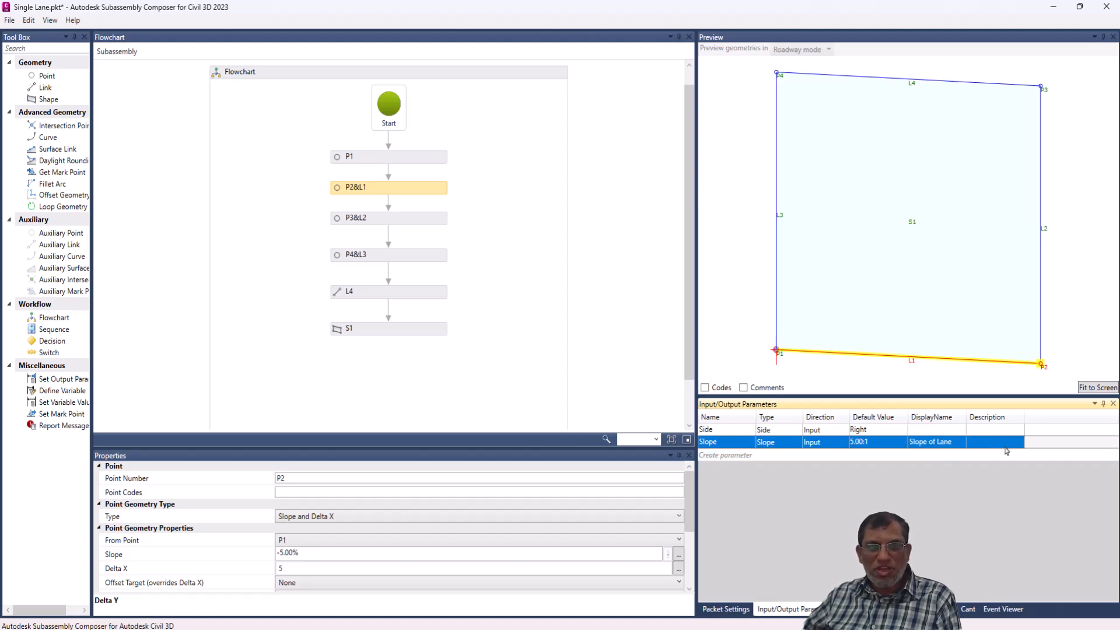
# Step: Create another input parameter below Slope and name it LaneWidth
pyautogui.click(737, 456)
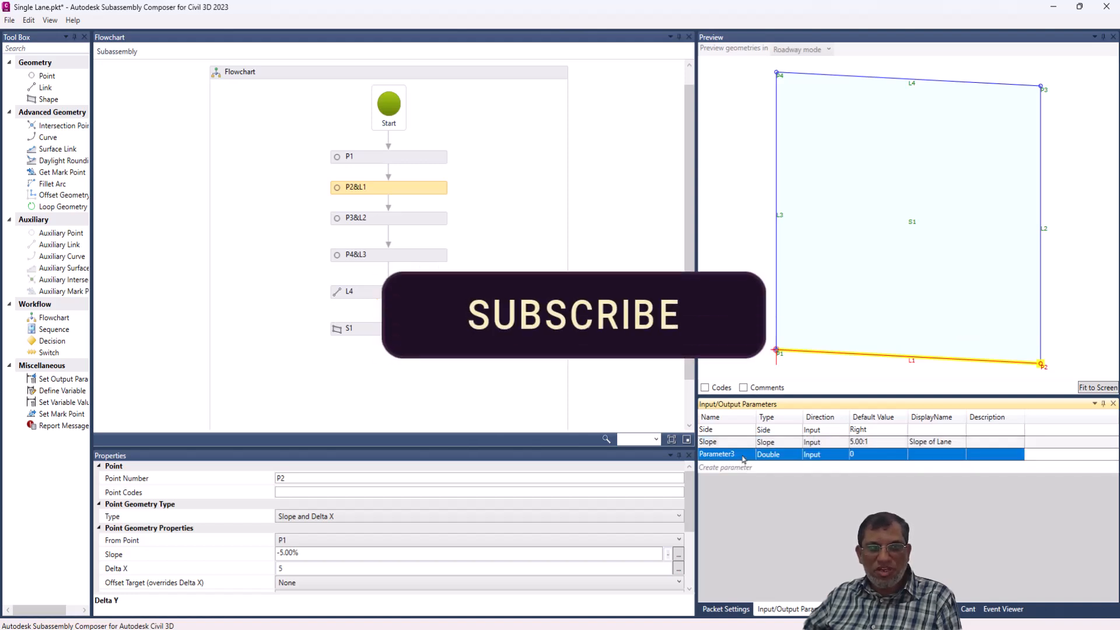
pyautogui.click(743, 454)
pyautogui.write('Lane')
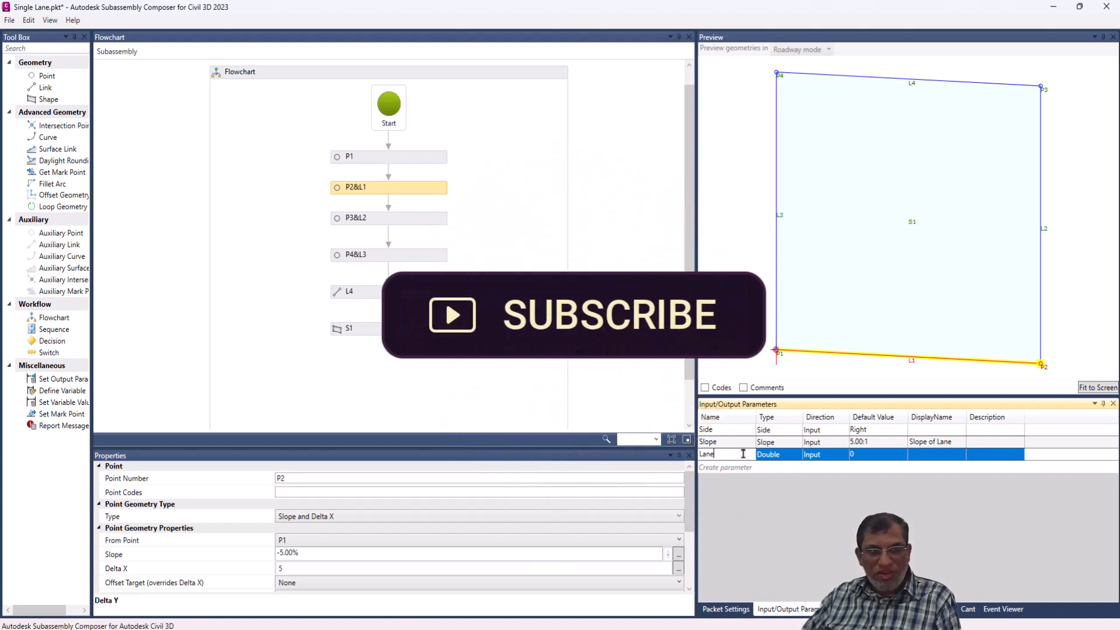
pyautogui.write('Wid')
pyautogui.write('th')
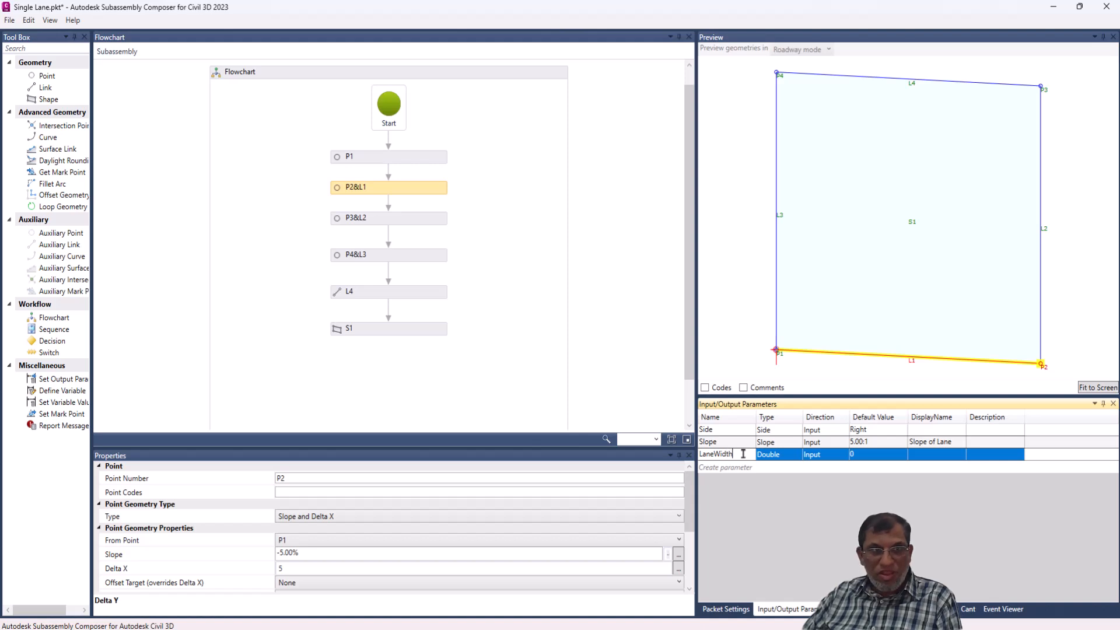
# Step: Set the LaneWidth parameter's default value to 5 and create a further input parameter below it
pyautogui.click(791, 457)
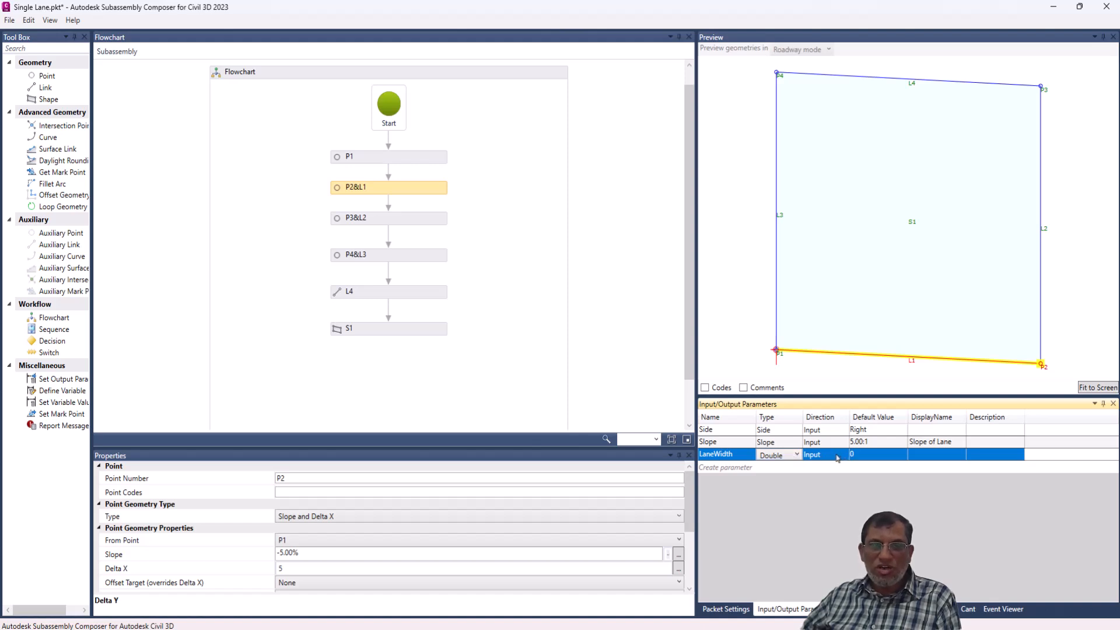
pyautogui.click(880, 458)
pyautogui.moveTo(879, 455); pyautogui.dragTo(839, 450)
pyautogui.write('5')
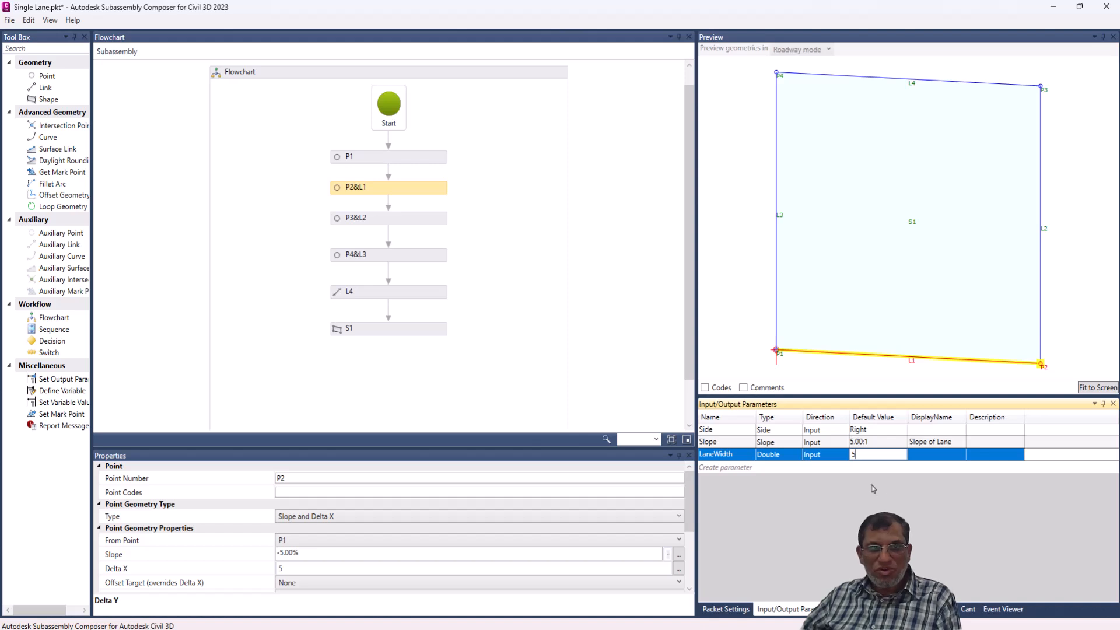
pyautogui.click(783, 473)
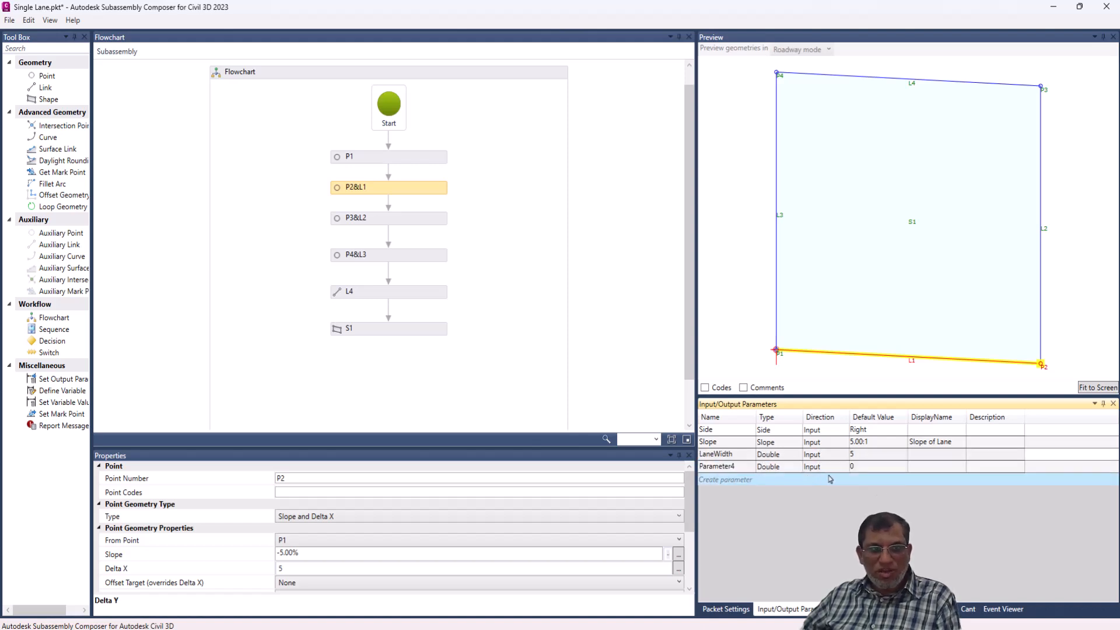
# Step: Enter "Width of the Lane" as the display name of the LaneWidth parameter
pyautogui.click(927, 456)
pyautogui.click(932, 456)
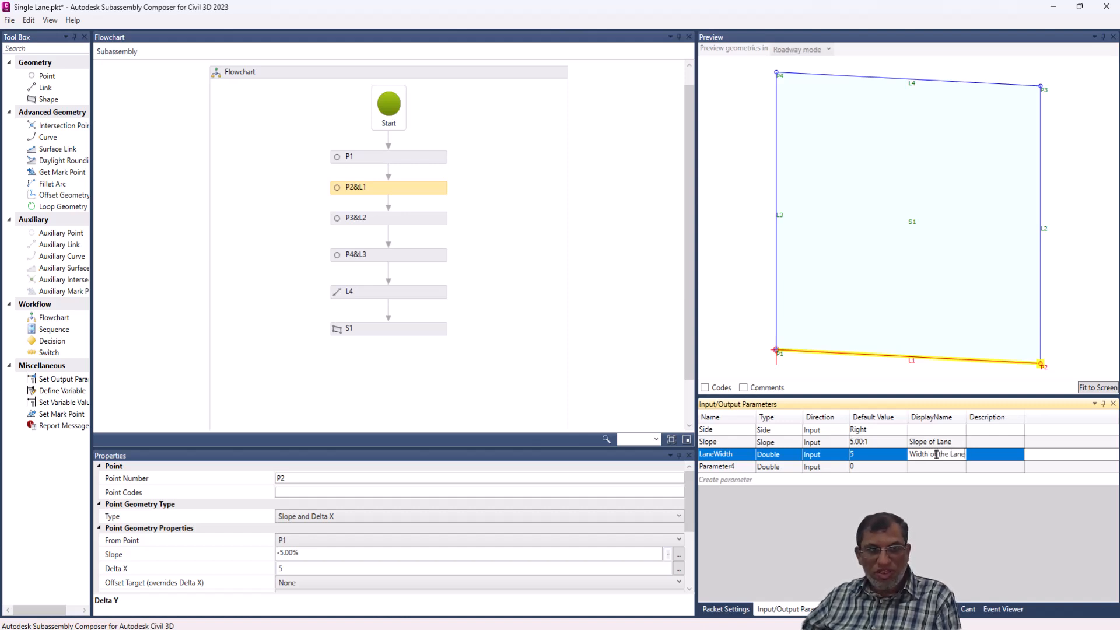
pyautogui.click(801, 467)
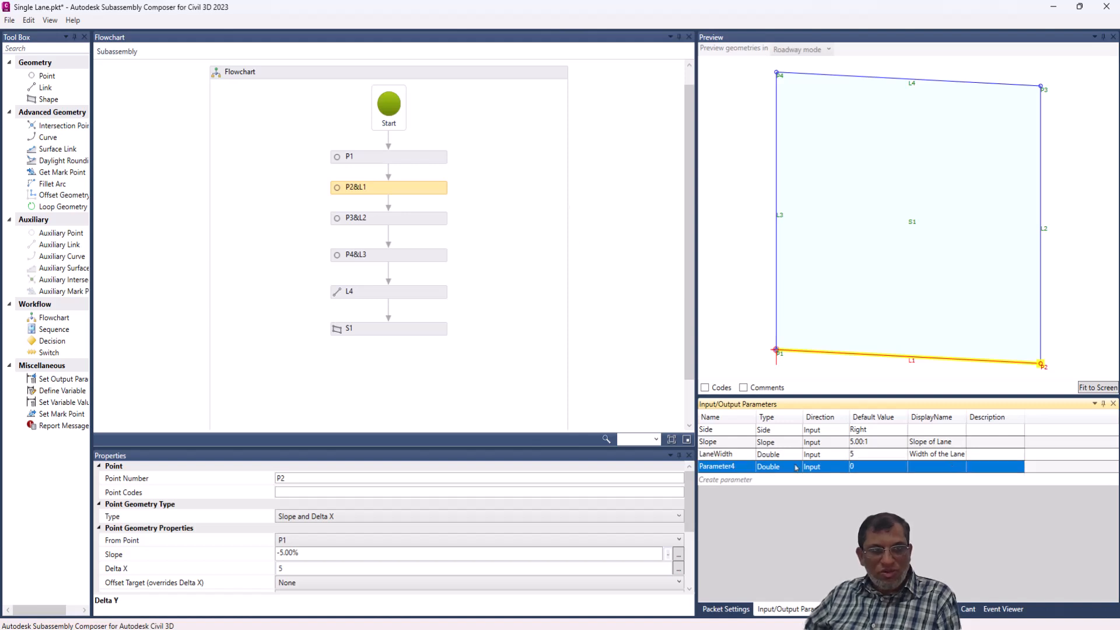
# Step: Rename the newest input parameter as Thickness and set its default value to 5
pyautogui.doubleClick(742, 470)
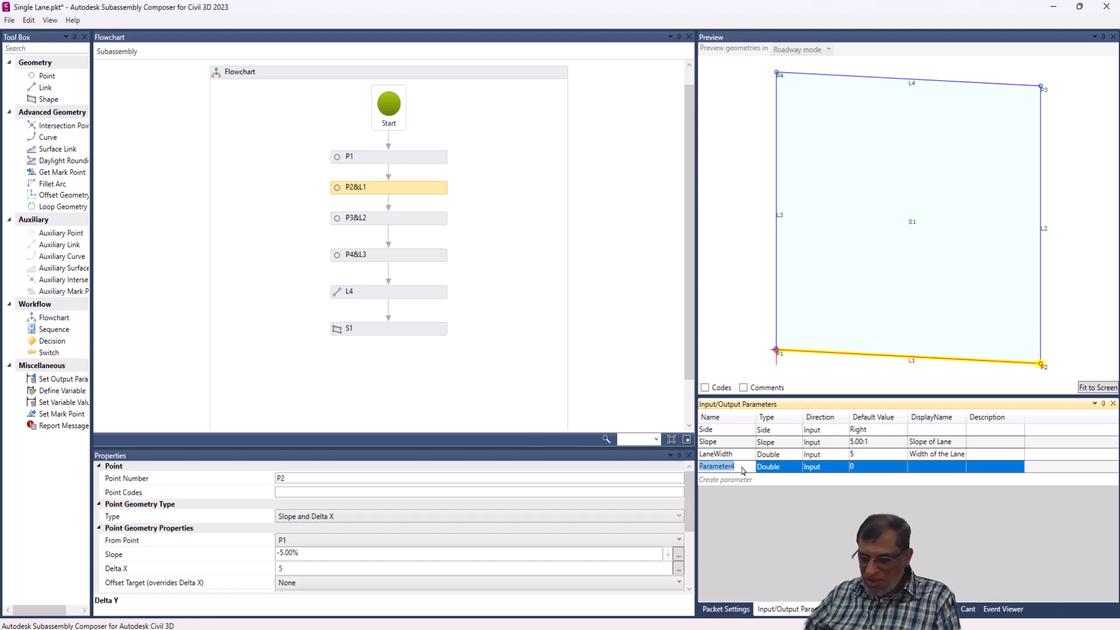
pyautogui.write('Thickness')
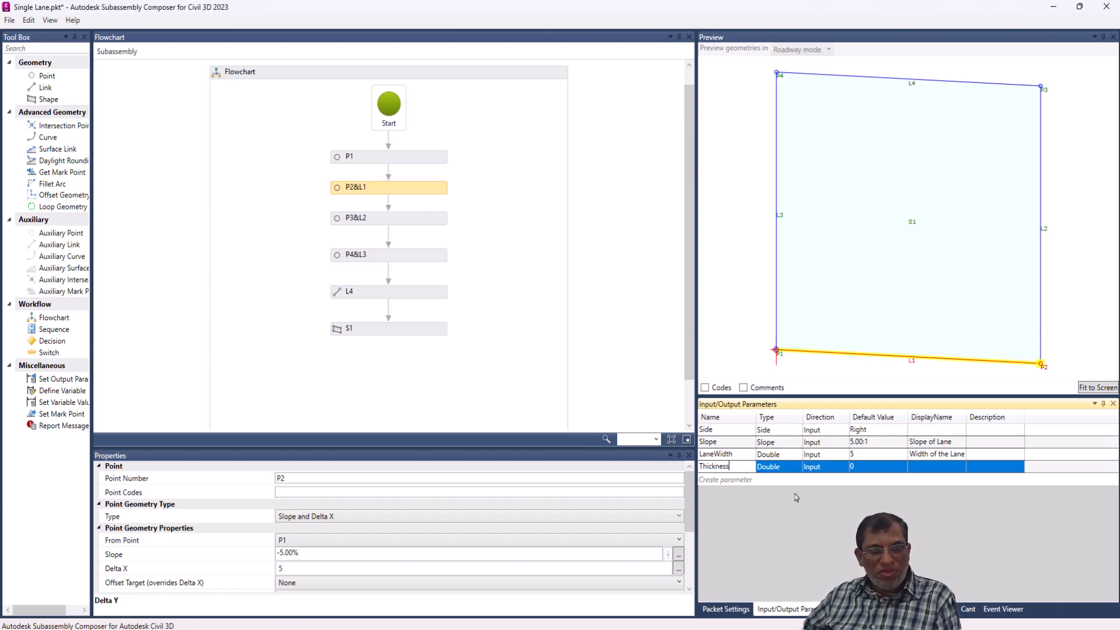
pyautogui.click(792, 468)
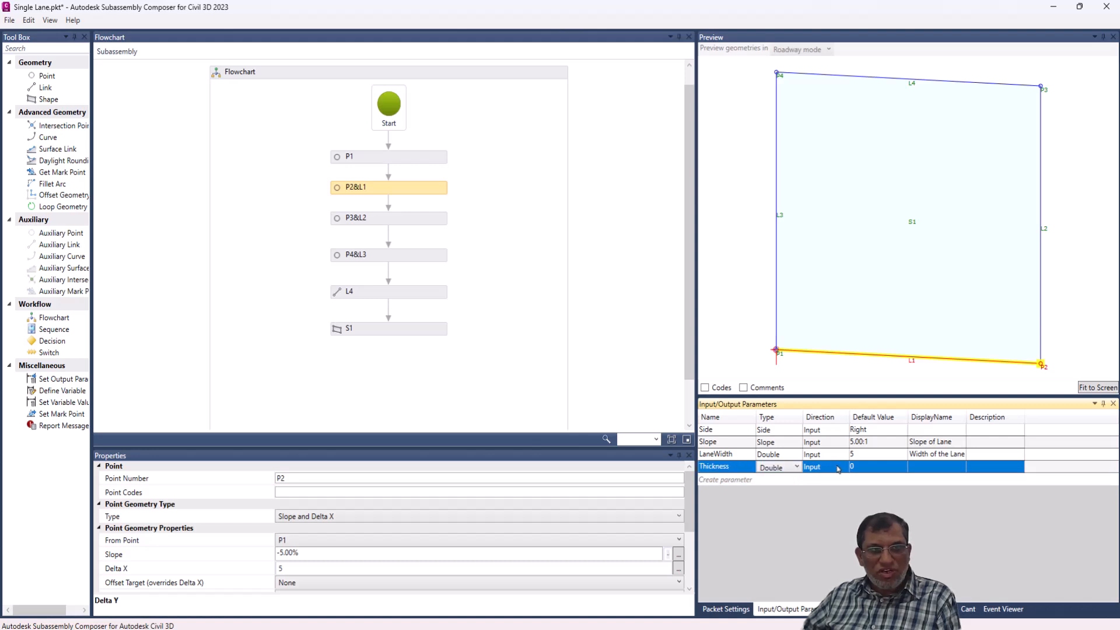
pyautogui.click(895, 470)
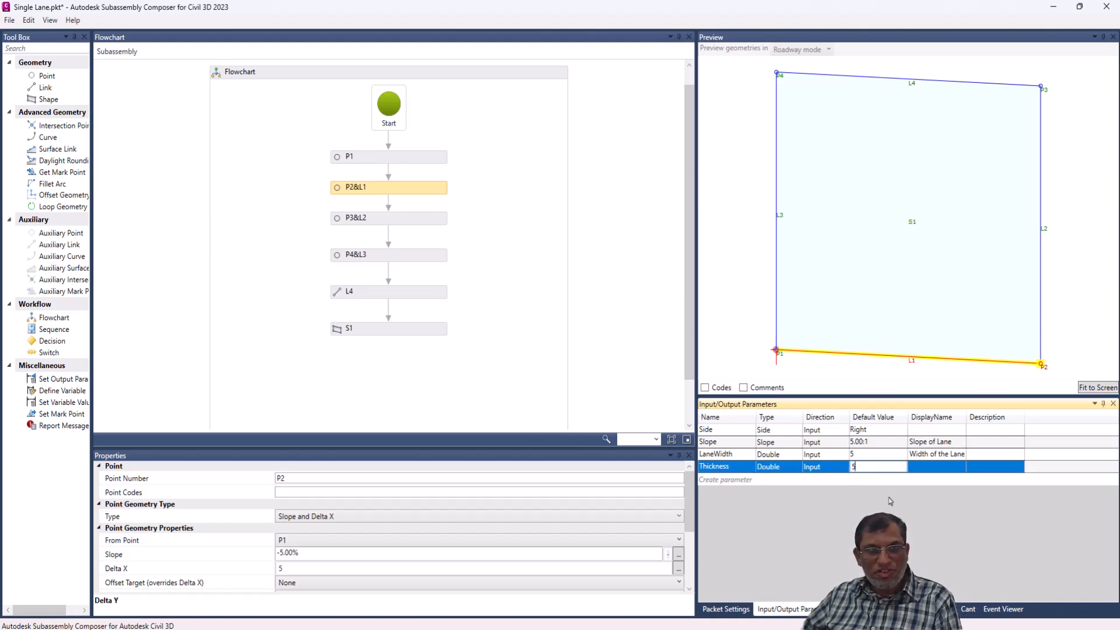
# Step: Enter "Layer Thickness" as the display name of the Thickness parameter
pyautogui.click(928, 466)
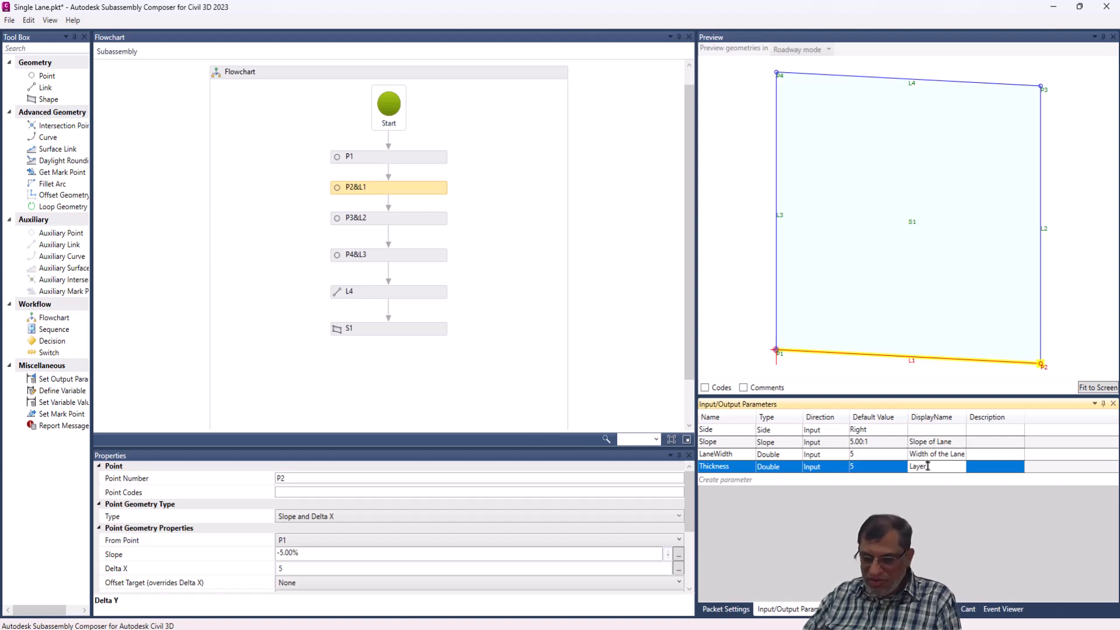
pyautogui.write('Layer Thickness')
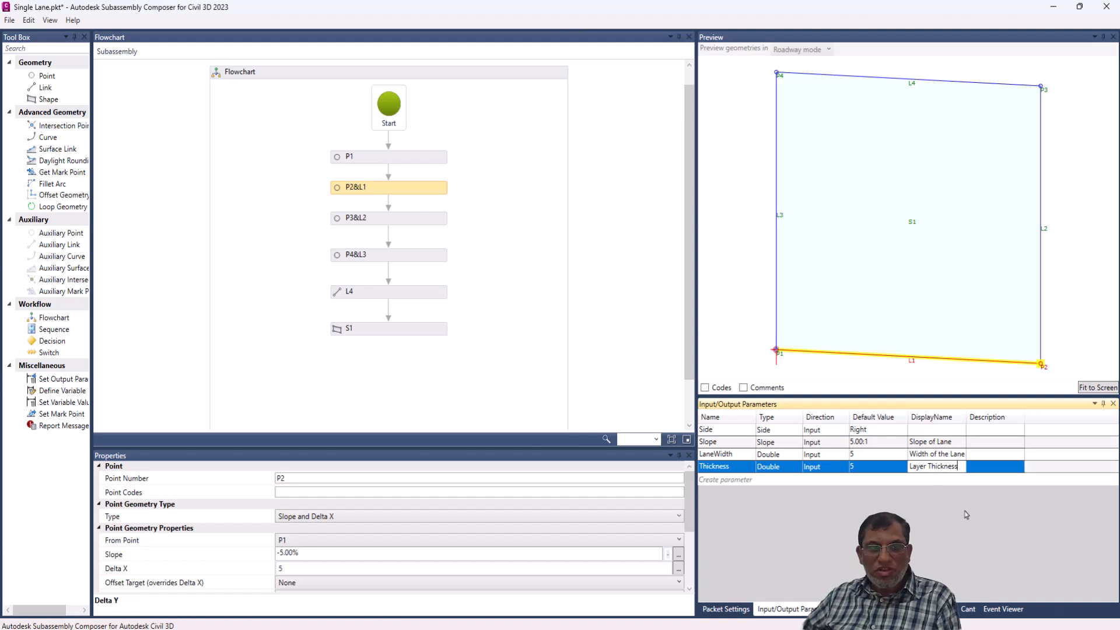
pyautogui.click(925, 466)
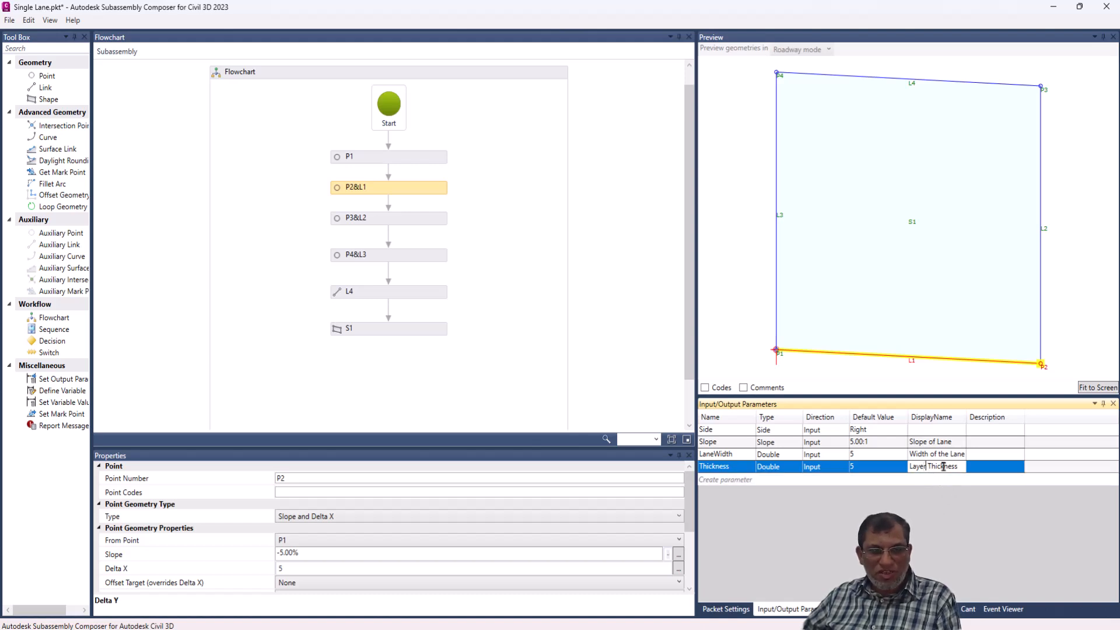
pyautogui.click(988, 447)
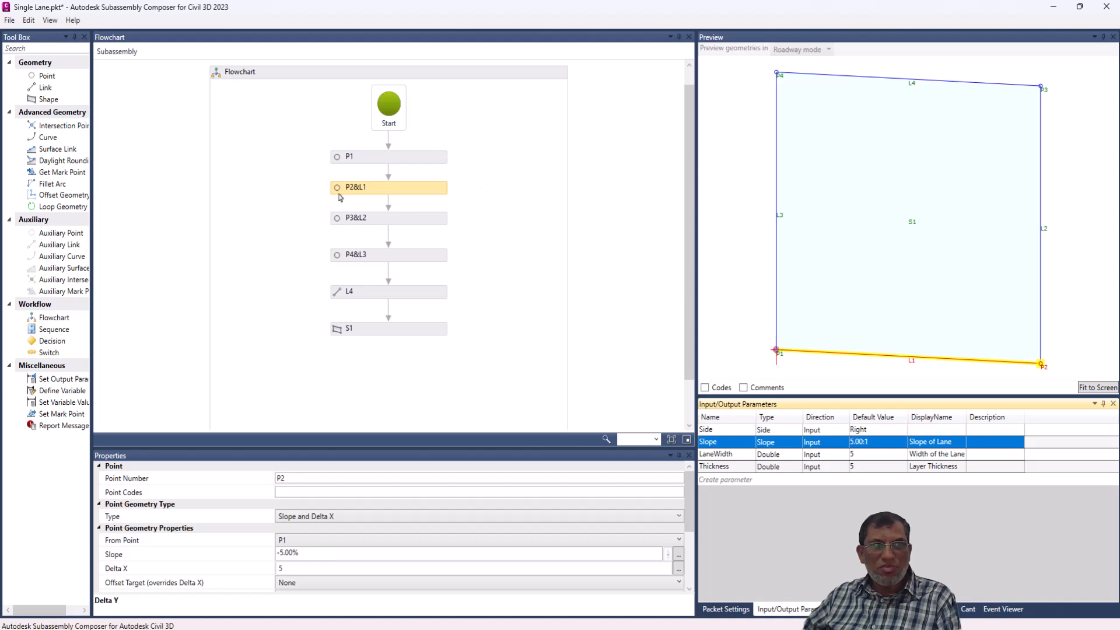
# Step: Replace point P2's fixed slope with the negative Slope parameter, -Slope
pyautogui.click(376, 160)
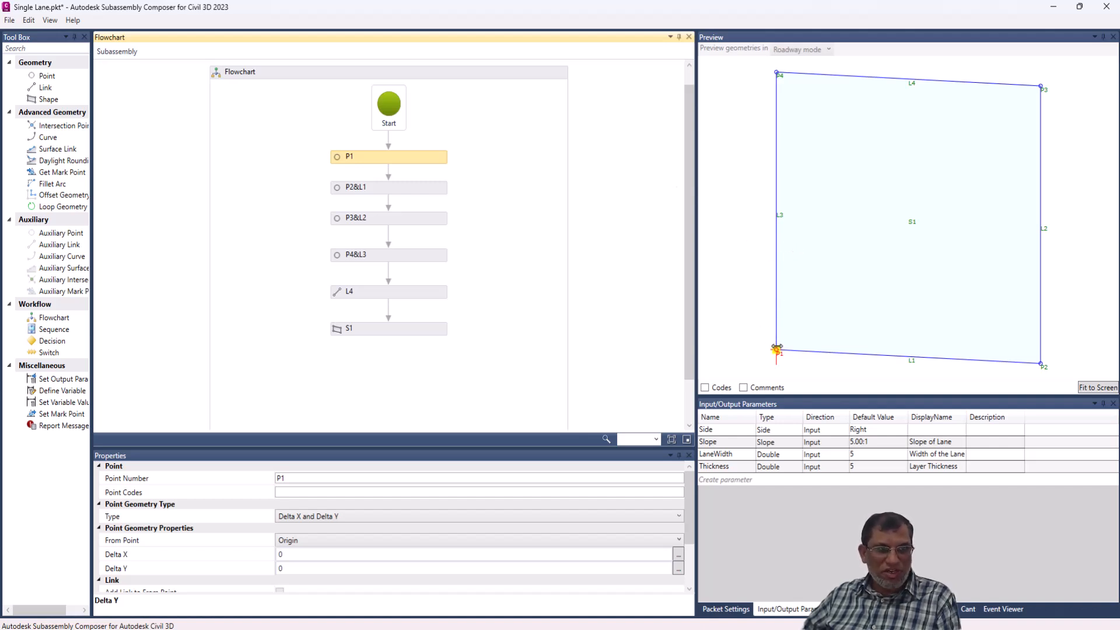
pyautogui.click(388, 188)
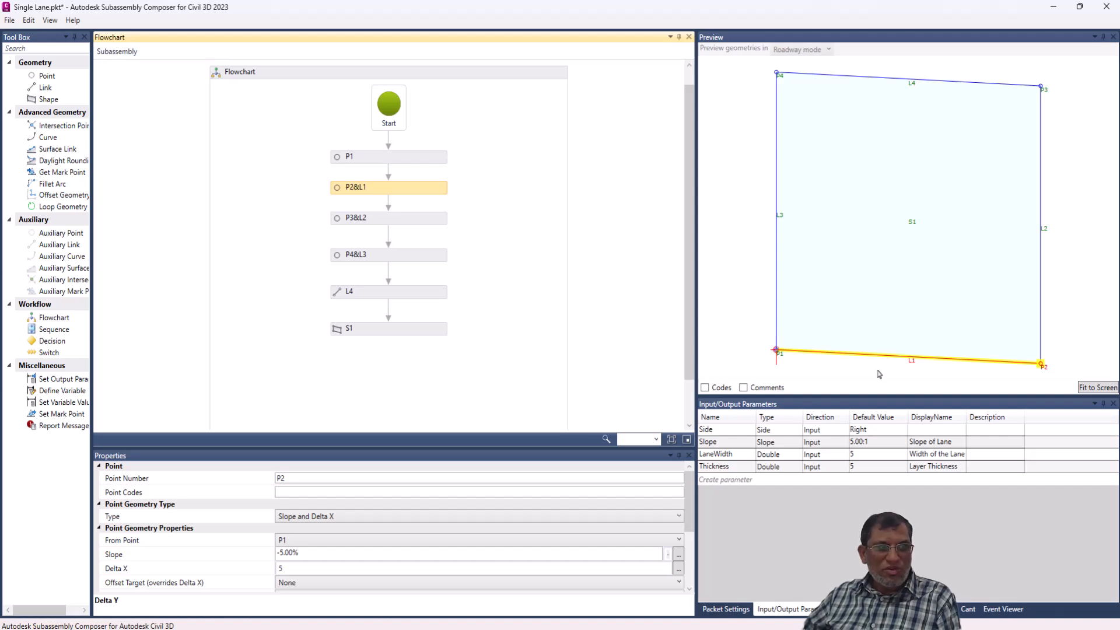
pyautogui.click(305, 552)
pyautogui.moveTo(299, 553)
pyautogui.mouseDown()
pyautogui.moveTo(286, 554)
pyautogui.moveTo(300, 553)
pyautogui.mouseUp()
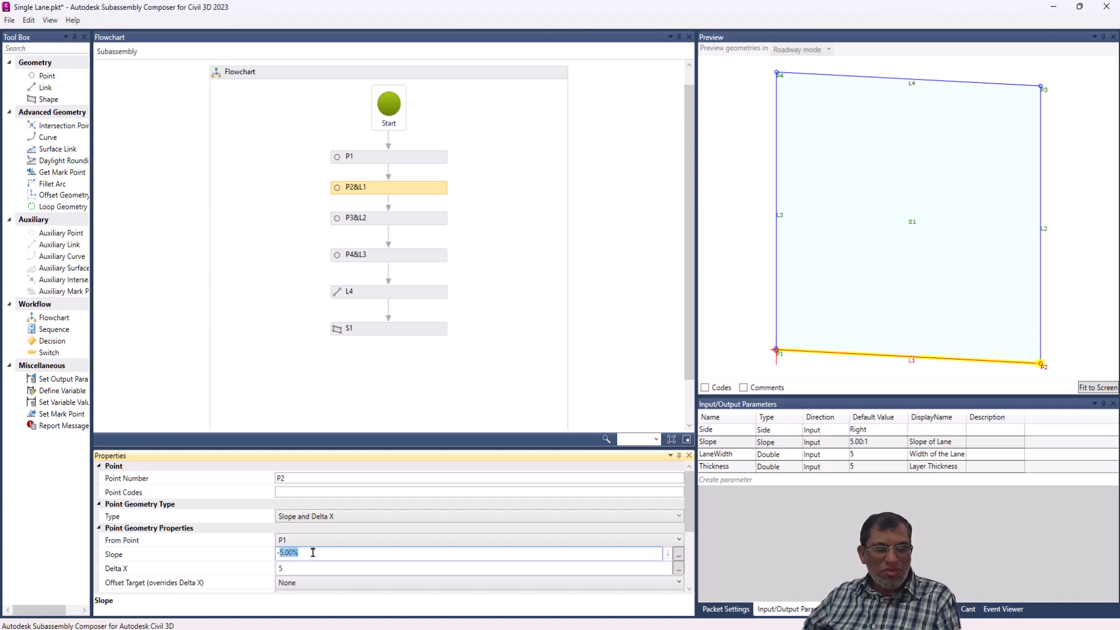
pyautogui.write('Slope')
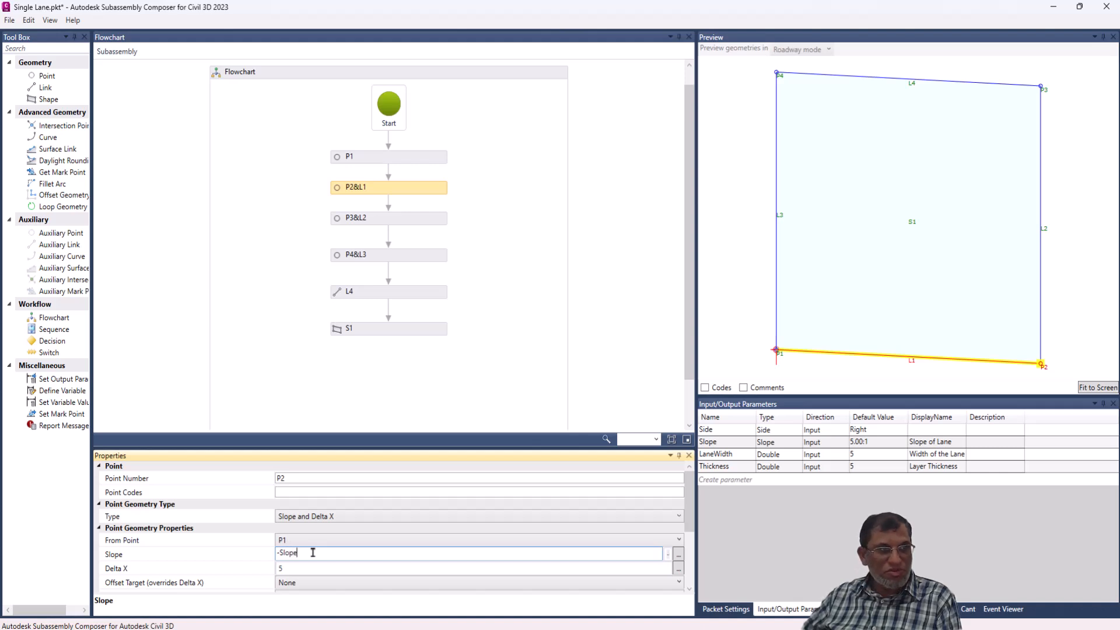
pyautogui.click(355, 566)
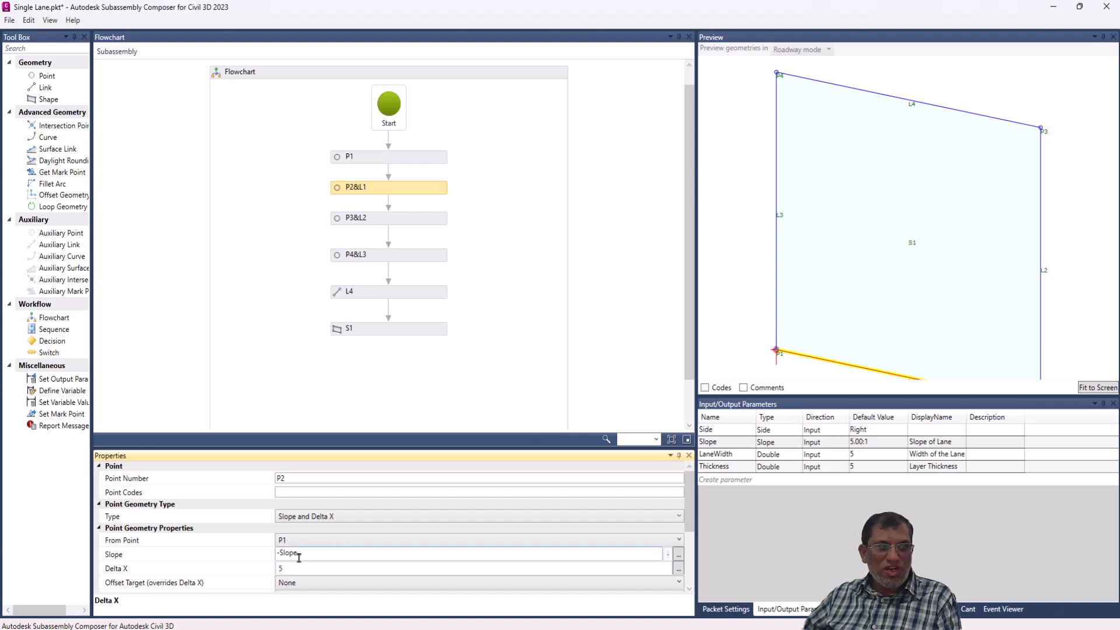
# Step: Set point P2's Delta X to the LaneWidth parameter
pyautogui.click(295, 568)
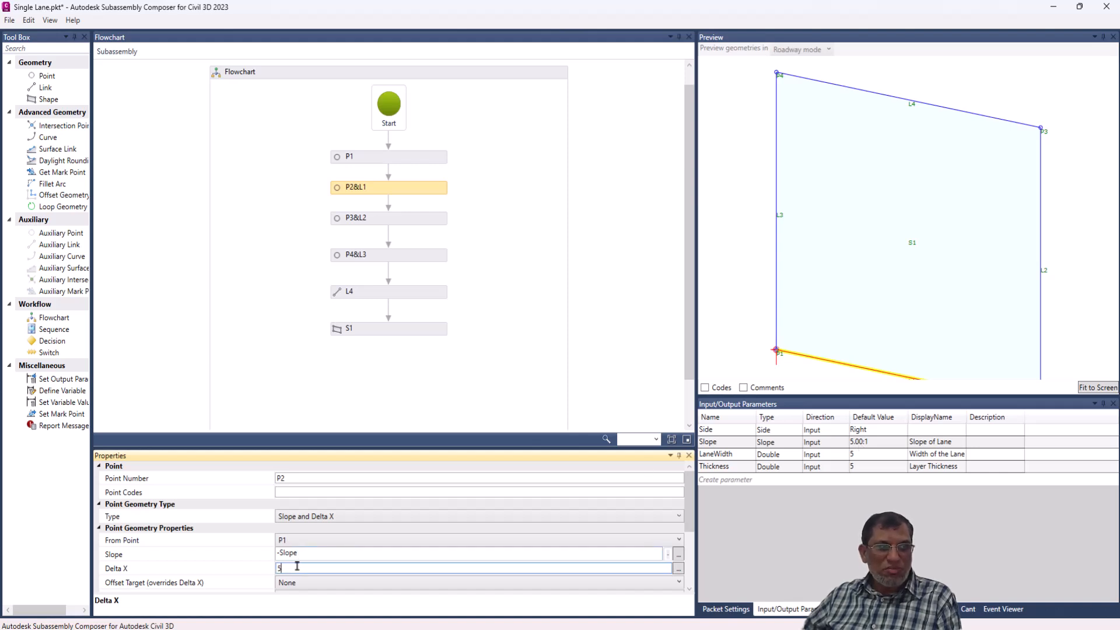
pyautogui.doubleClick(280, 567)
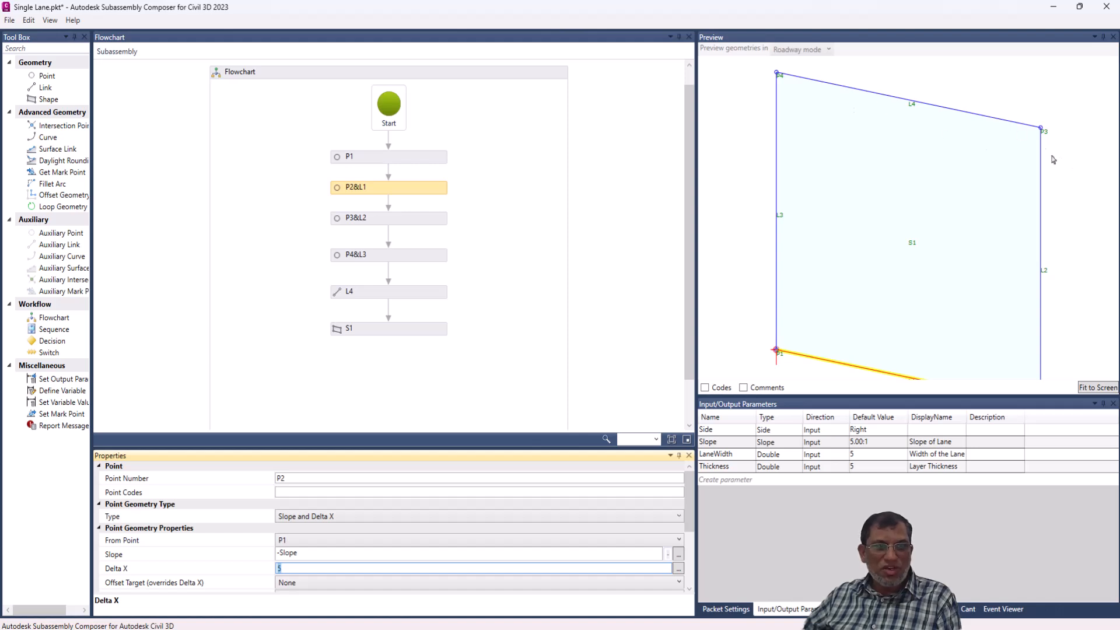
pyautogui.write('Lane')
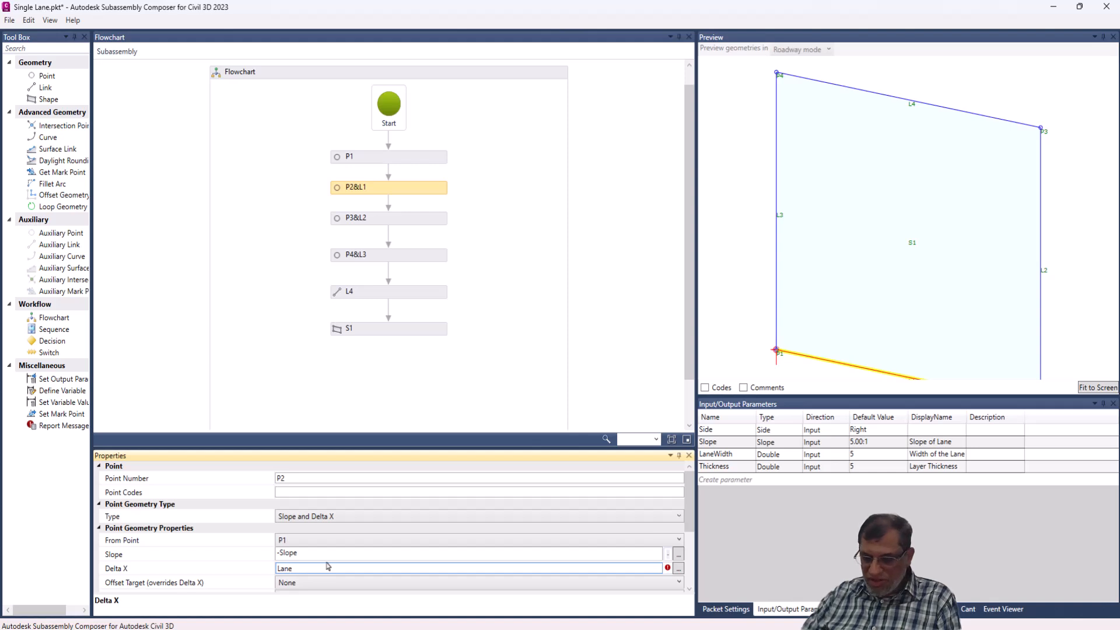
pyautogui.write('Width')
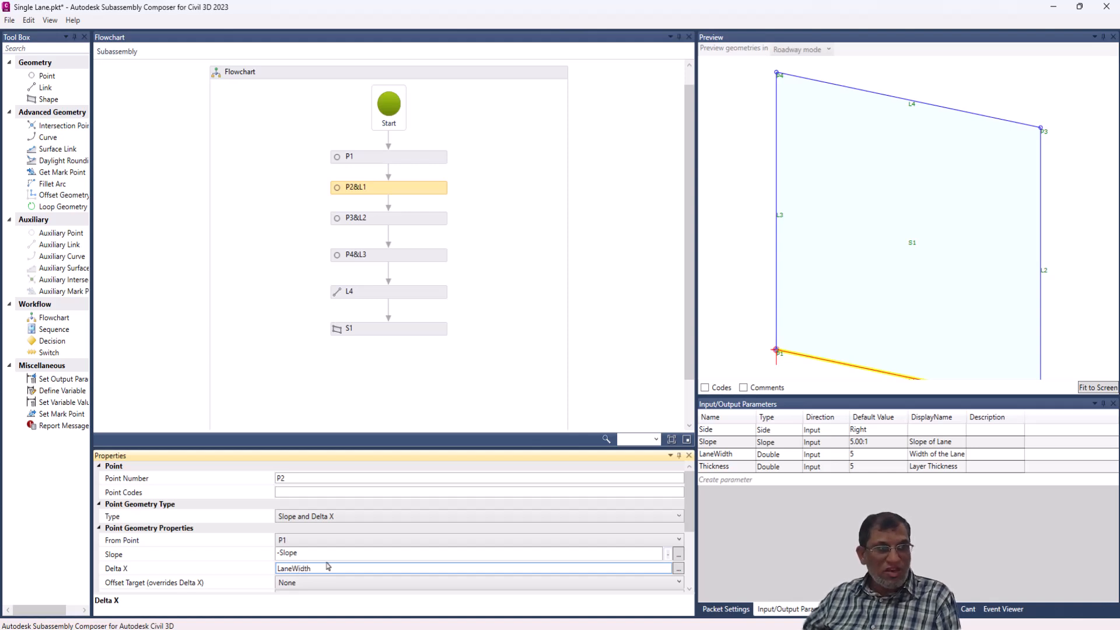
pyautogui.press('Return')
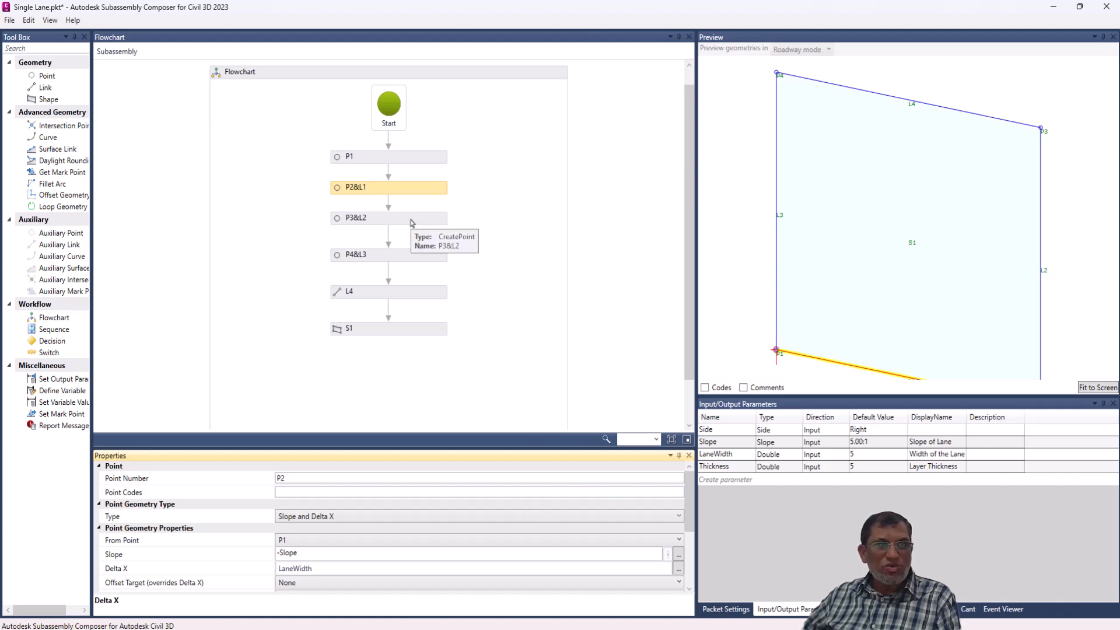
# Step: Set point P3's Delta Y to the Thickness parameter
pyautogui.click(412, 221)
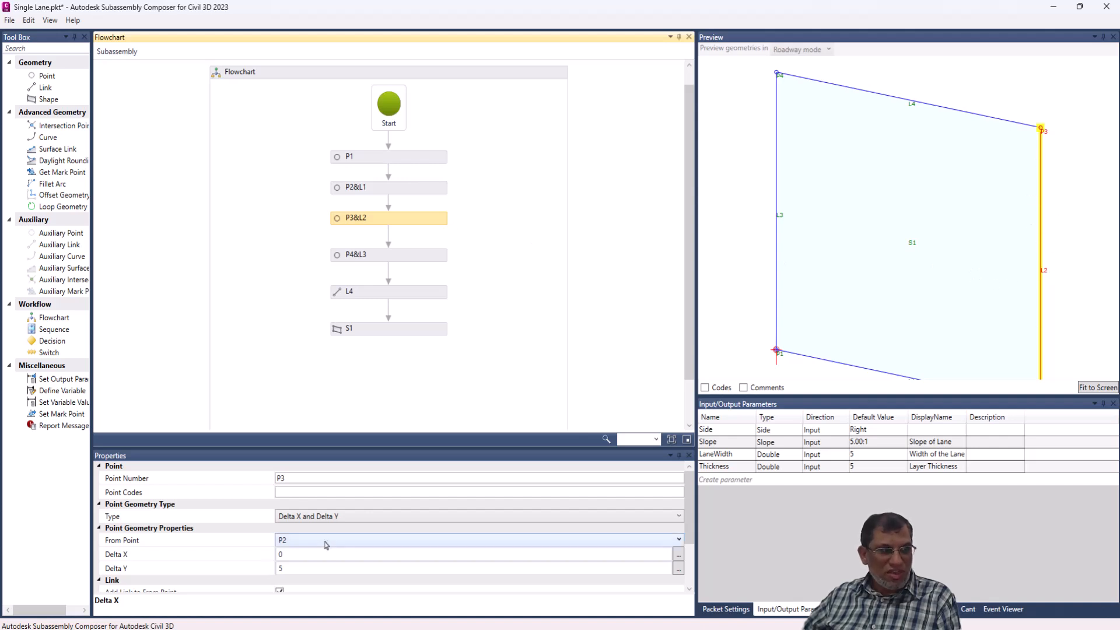
pyautogui.click(294, 567)
pyautogui.moveTo(294, 567); pyautogui.dragTo(265, 571)
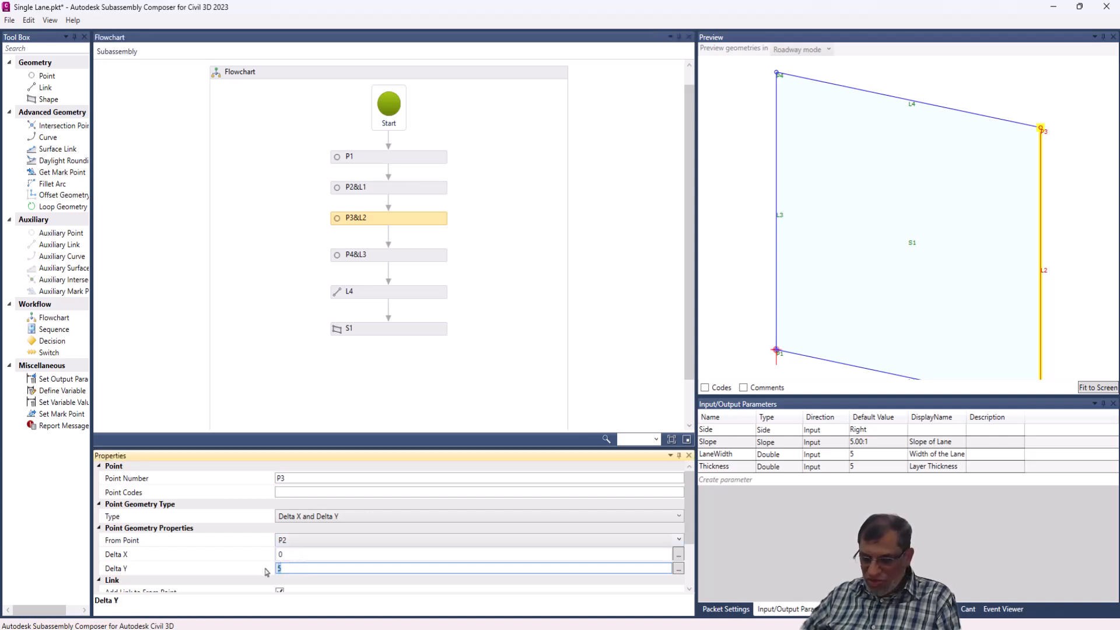
pyautogui.write('t')
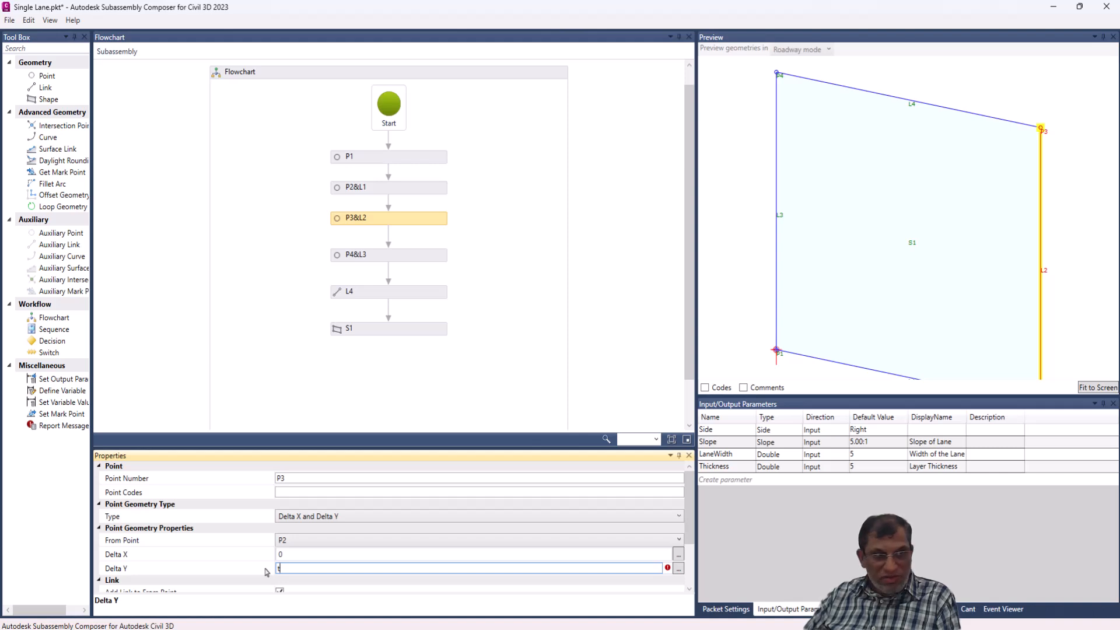
pyautogui.press('BackSpace')
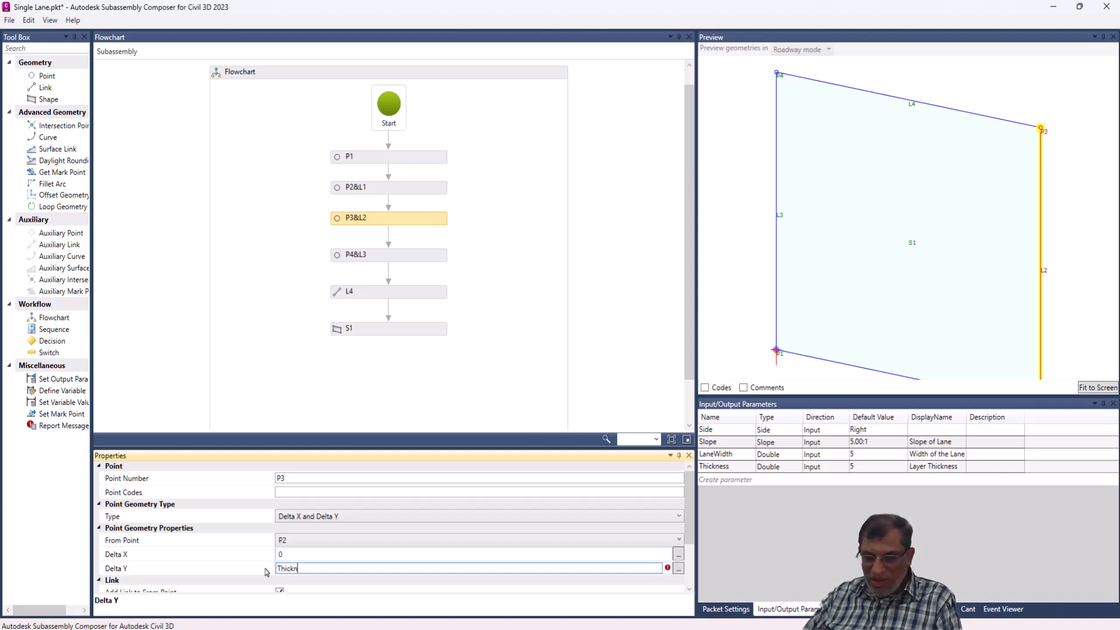
pyautogui.click(322, 556)
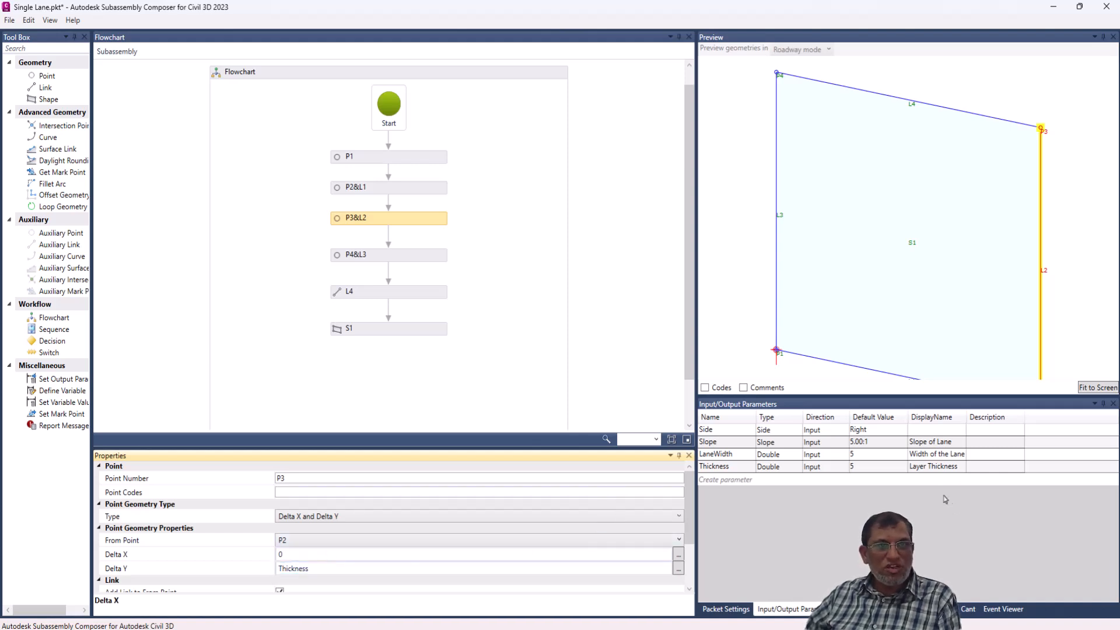
# Step: Set the default values of the Slope parameter to 10:1 and the LaneWidth parameter to 10
pyautogui.click(877, 445)
pyautogui.moveTo(876, 443); pyautogui.dragTo(849, 442)
pyautogui.write('10')
pyautogui.press('Return')
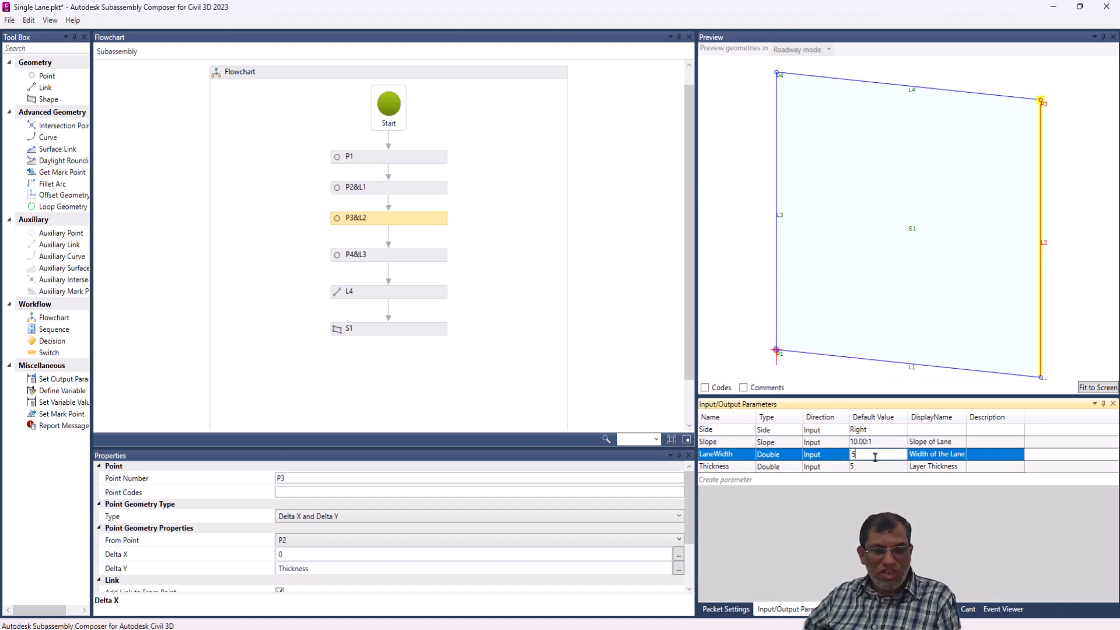
pyautogui.write('10')
pyautogui.press('Return')
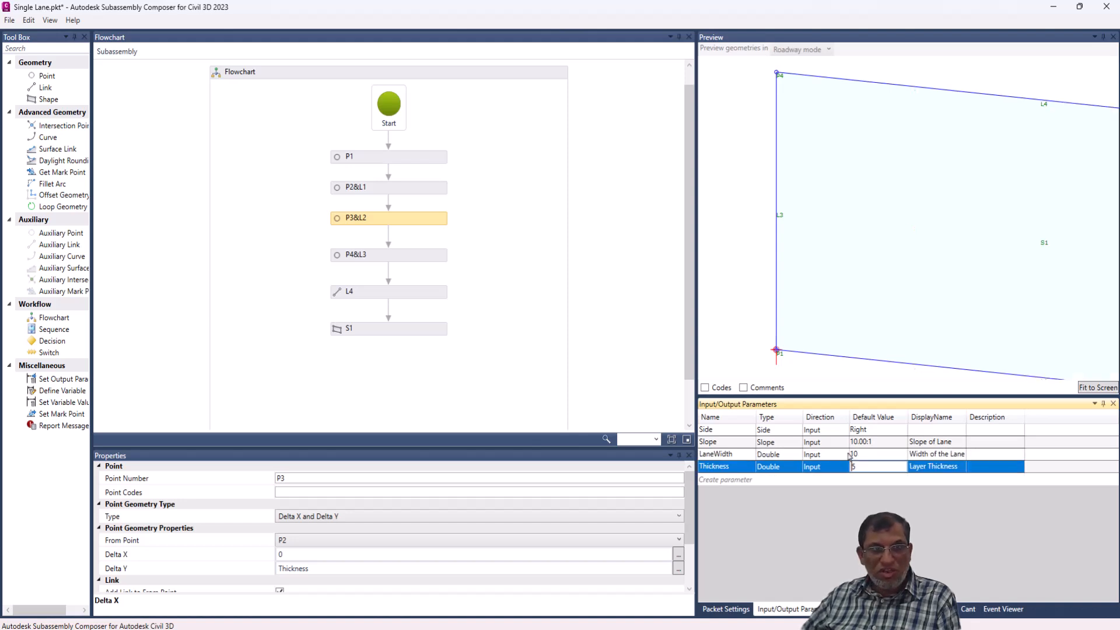
pyautogui.click(1097, 387)
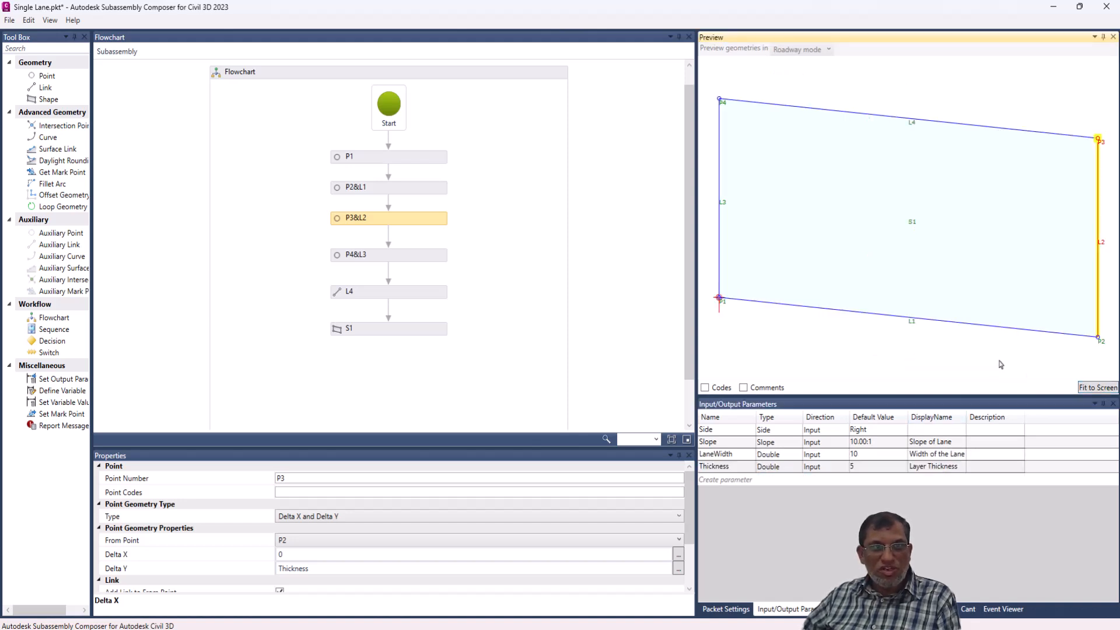
# Step: Set the default value of the Thickness parameter to 2
pyautogui.click(873, 467)
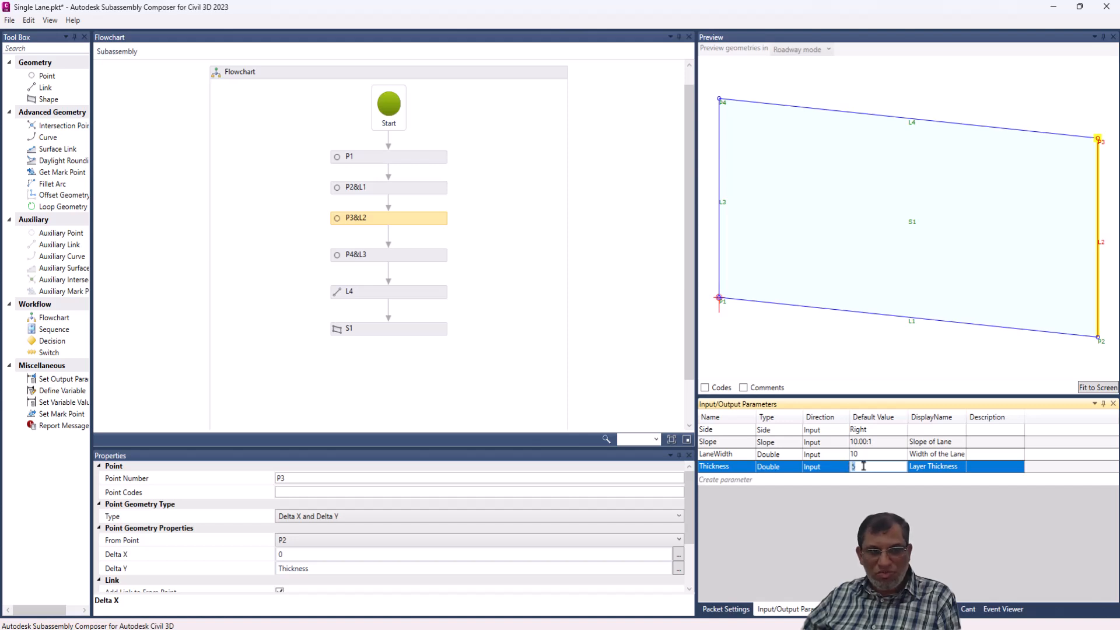
pyautogui.write('2')
pyautogui.press('Return')
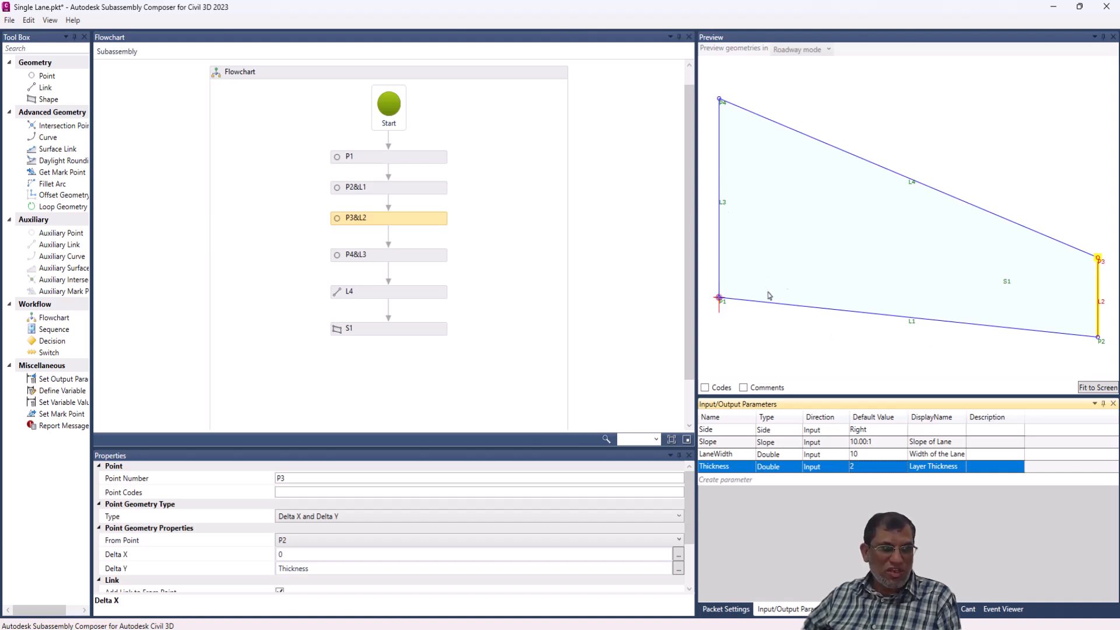
# Step: Replace point P4's fixed Delta Y with the Thickness parameter
pyautogui.click(411, 257)
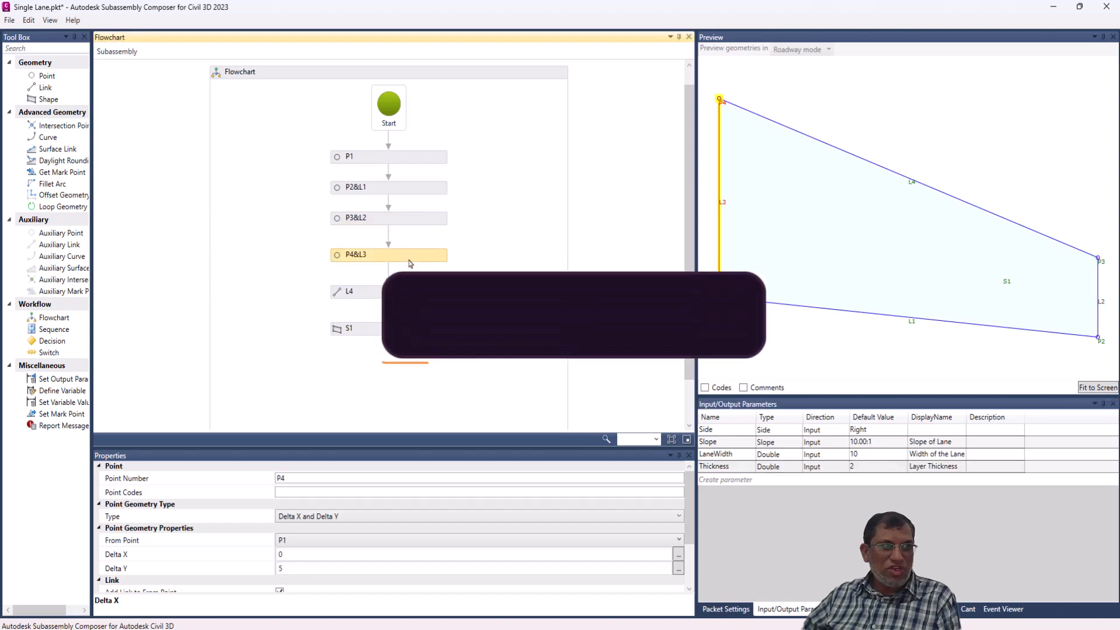
pyautogui.click(278, 568)
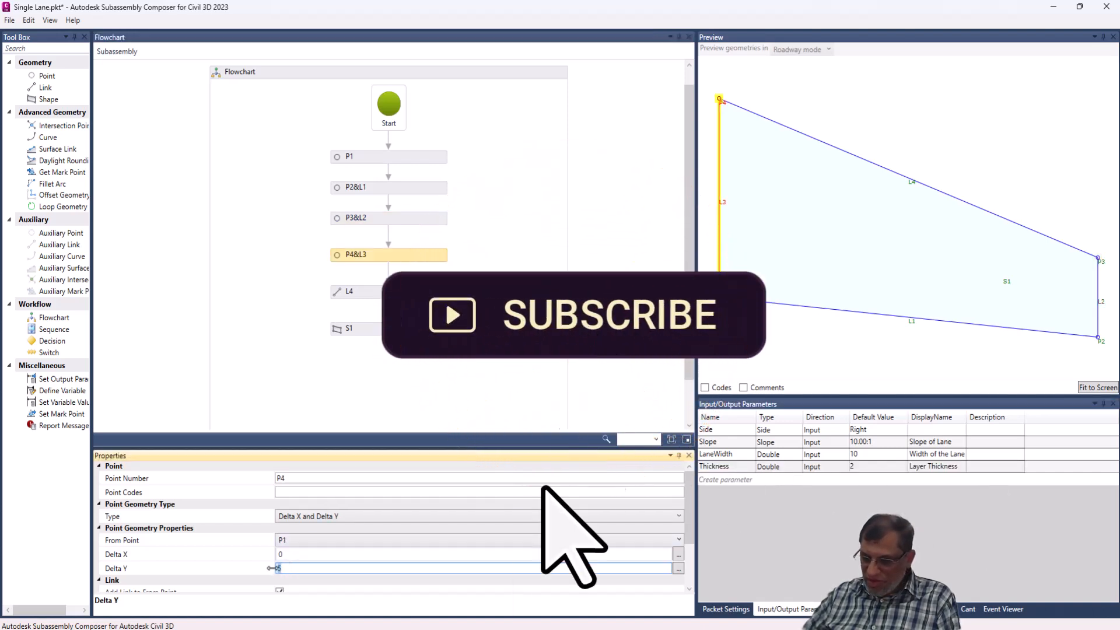
pyautogui.write('Thicknes')
pyautogui.press('Return')
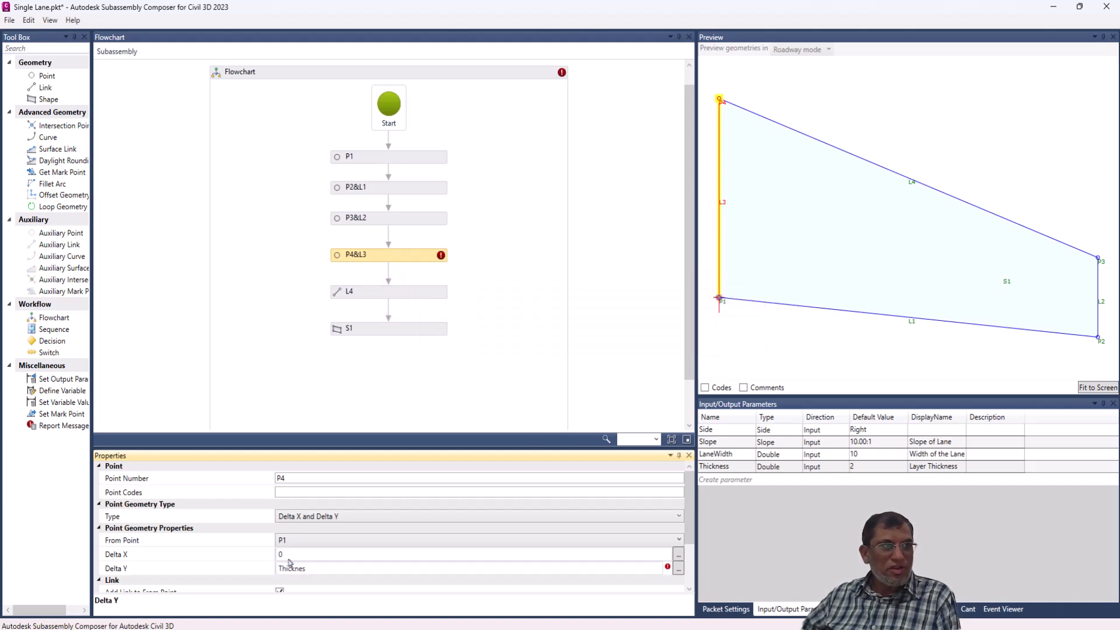
pyautogui.click(306, 570)
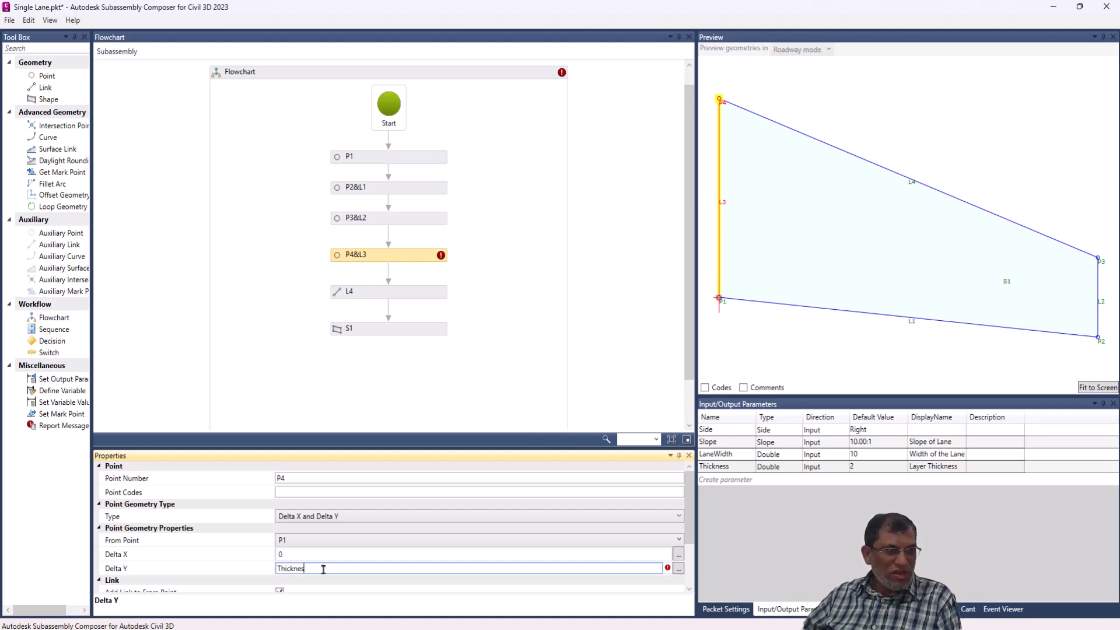
pyautogui.click(350, 558)
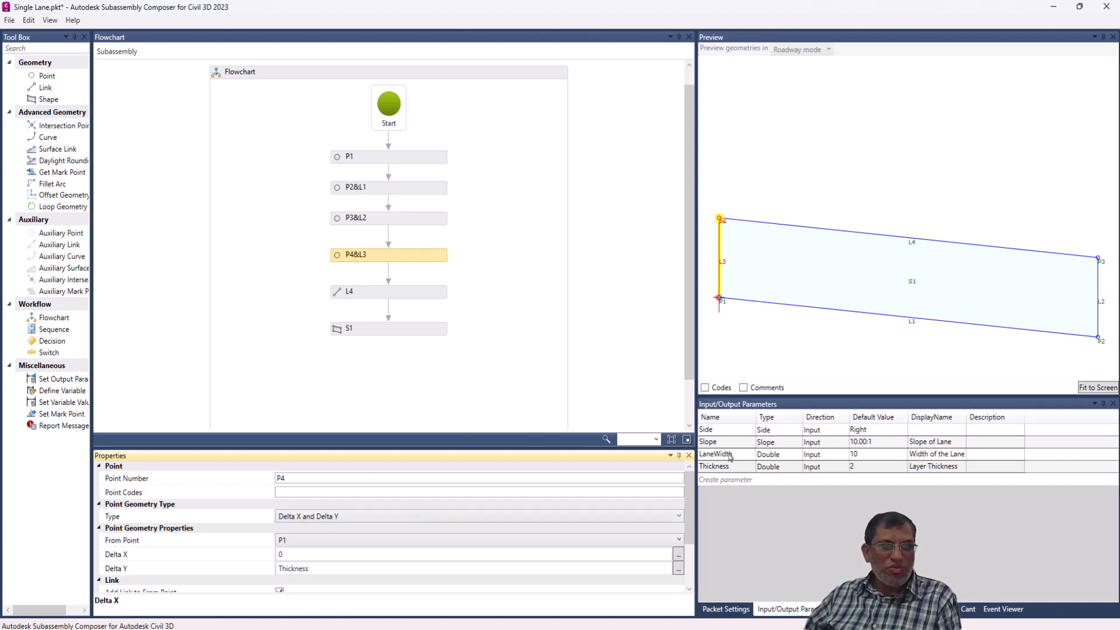
# Step: Try the positive Slope parameter as point P2's slope and restore it to -Slope
pyautogui.click(393, 188)
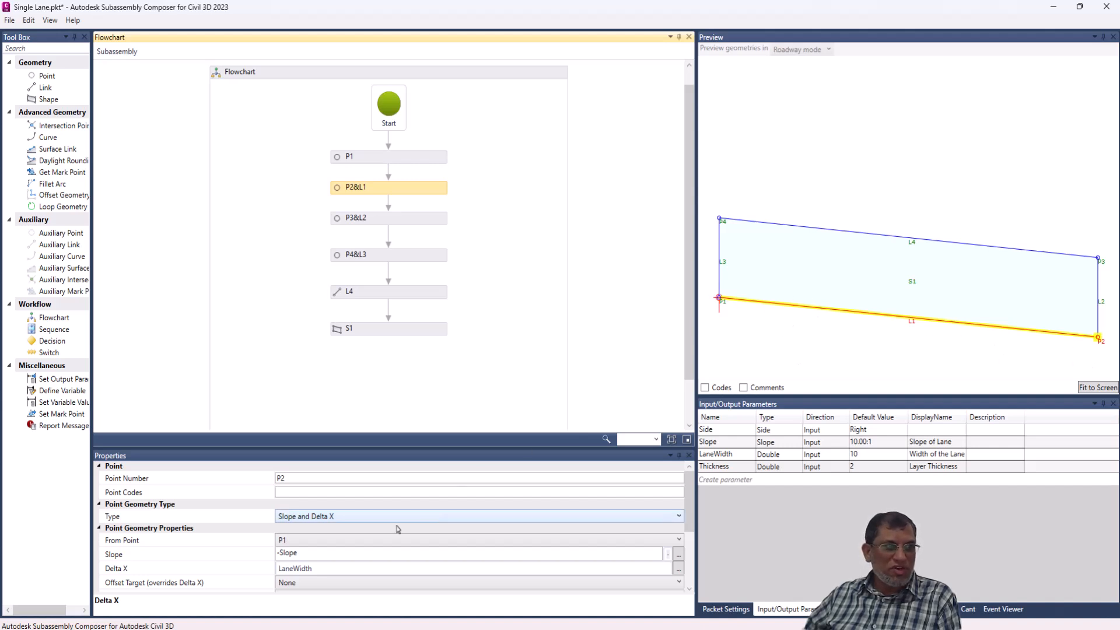
pyautogui.click(320, 574)
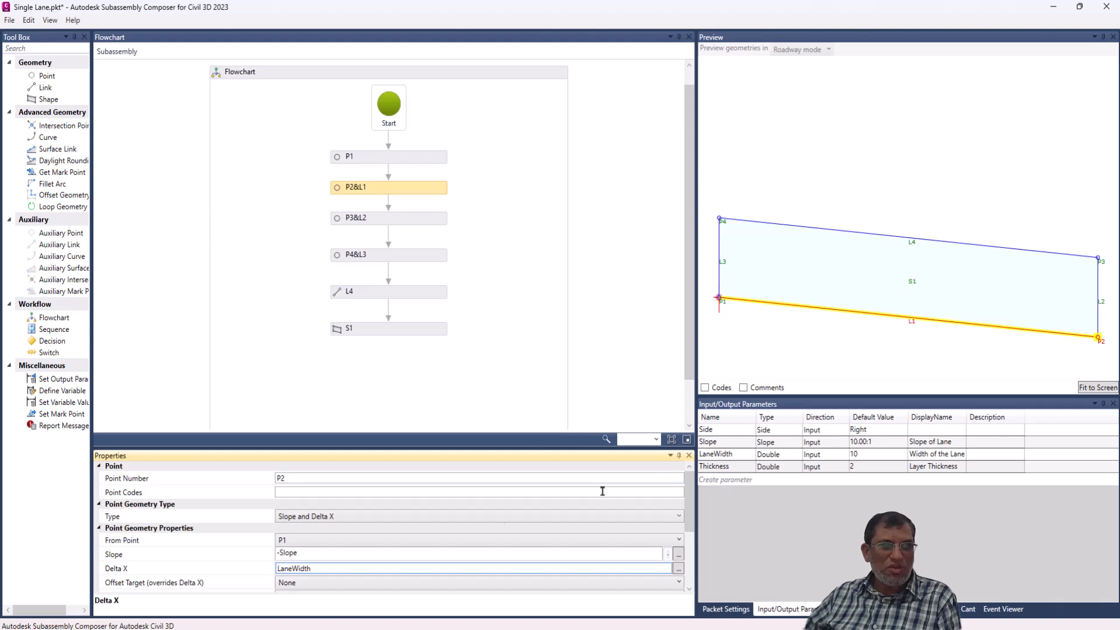
pyautogui.click(279, 553)
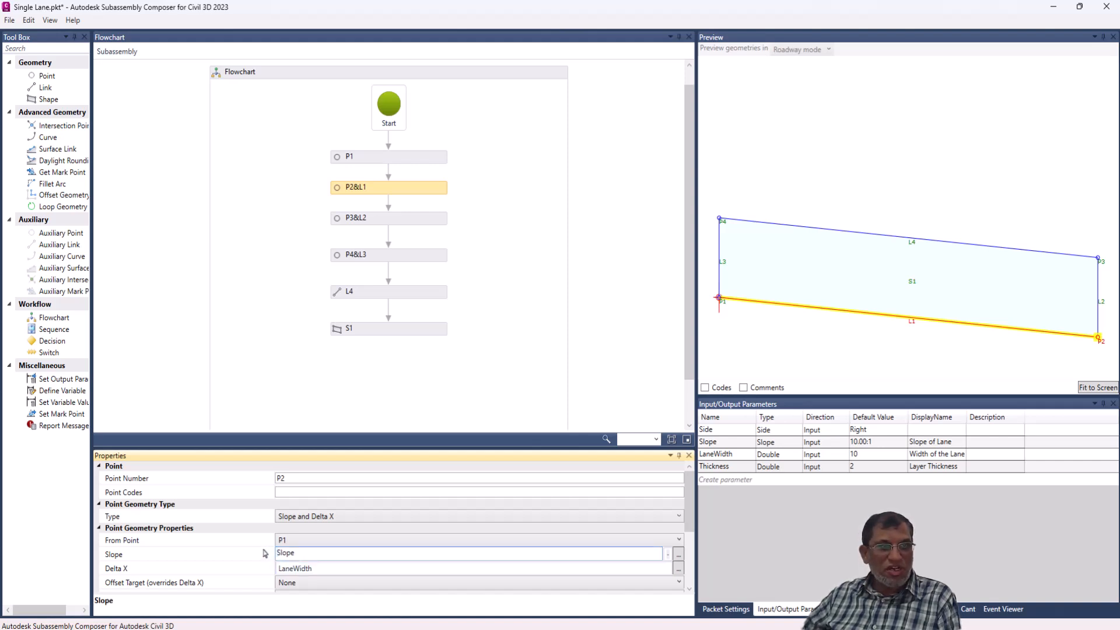
pyautogui.click(346, 544)
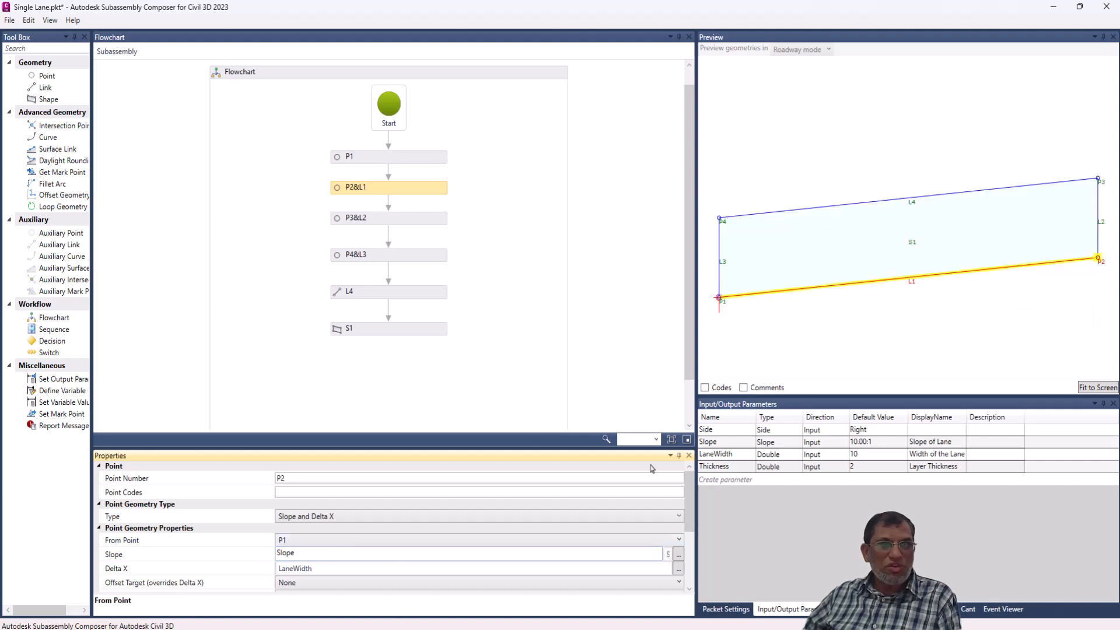
pyautogui.click(293, 552)
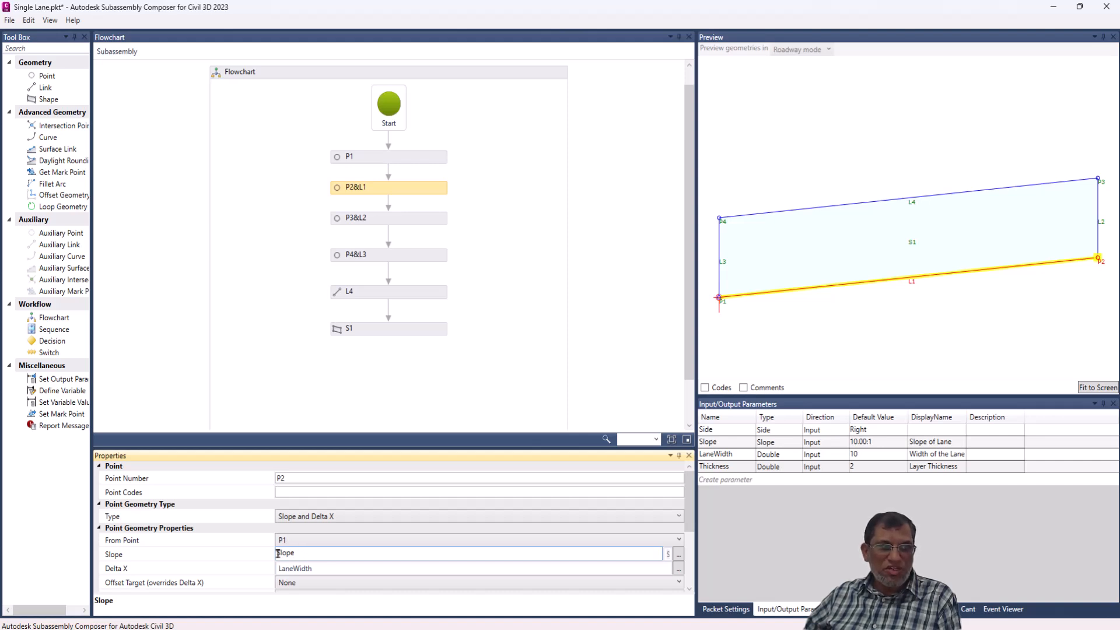
pyautogui.write('-')
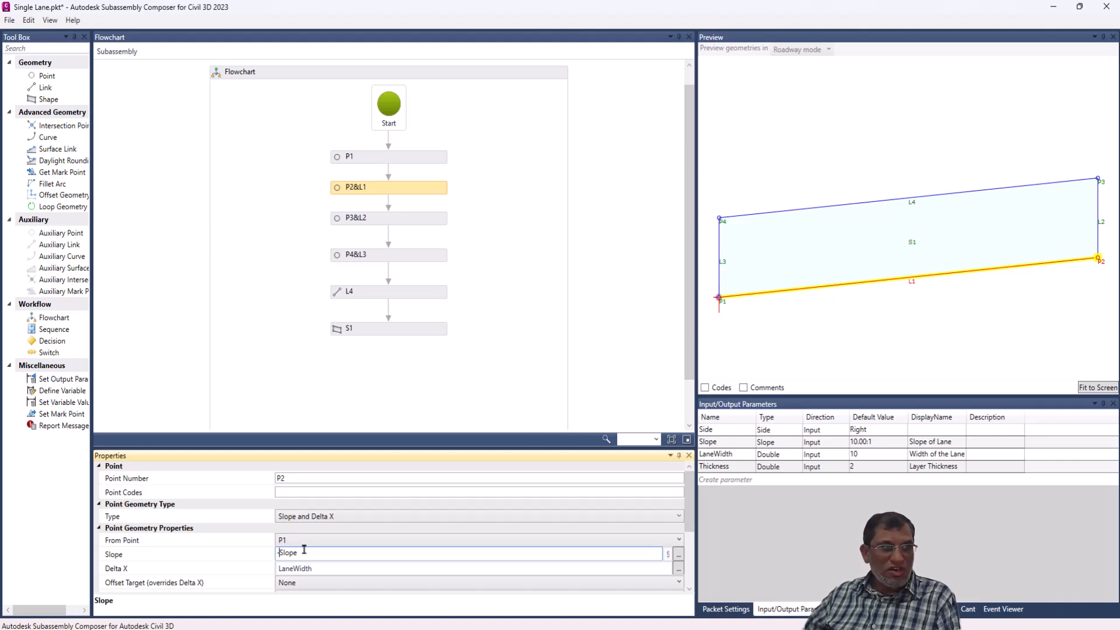
pyautogui.click(356, 543)
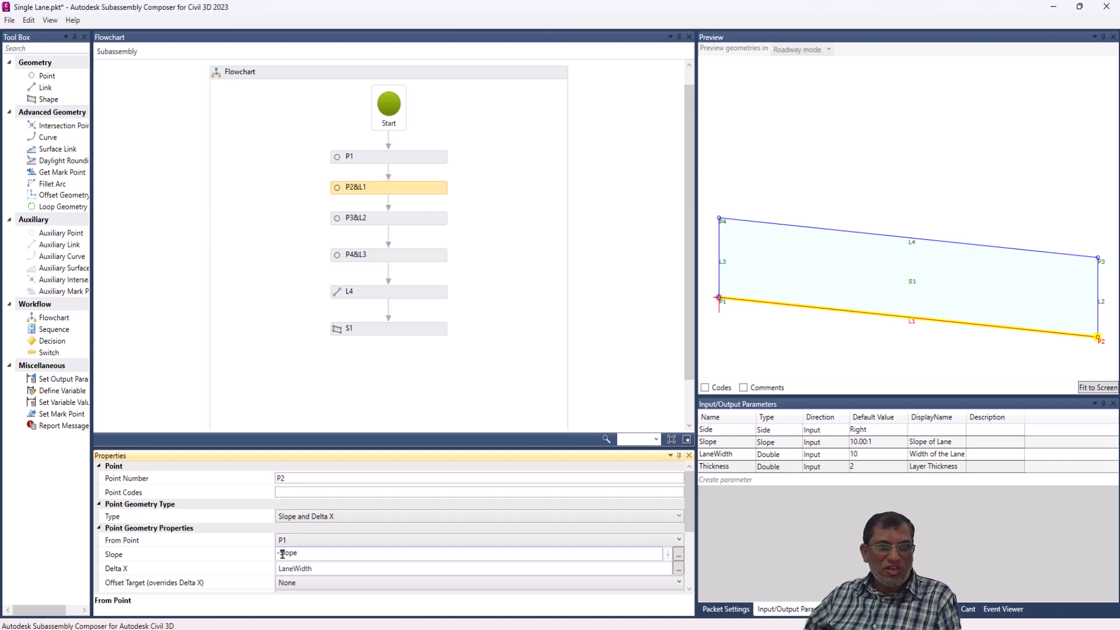
# Step: Review the geometry properties of points P3 and P4, link L4 and shape S1 against the preview
pyautogui.click(419, 219)
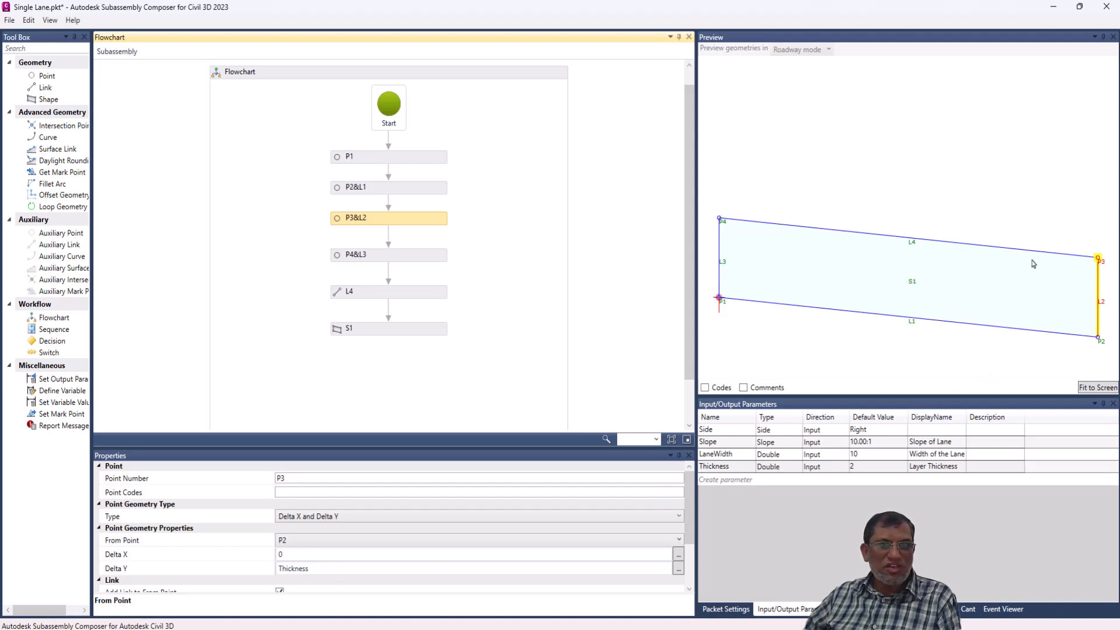
pyautogui.click(315, 570)
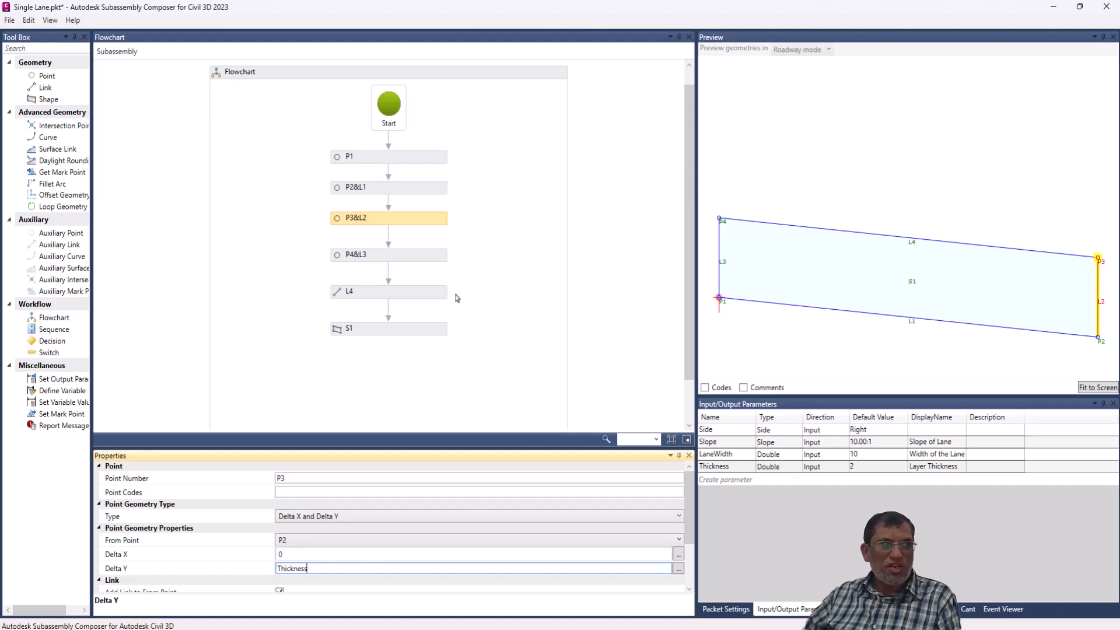
pyautogui.click(421, 261)
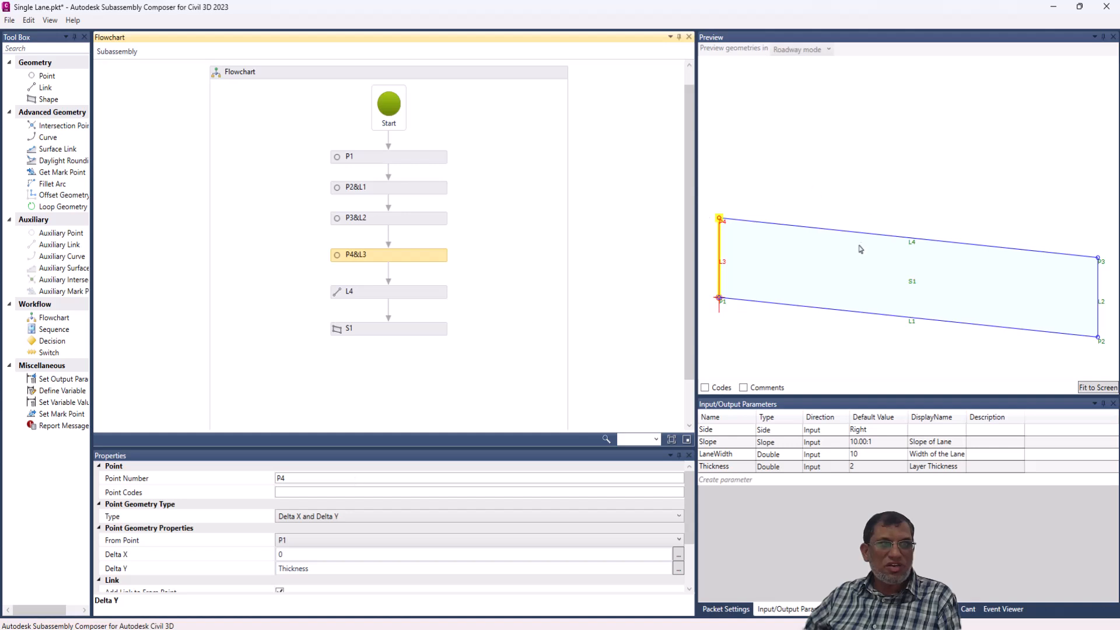
pyautogui.click(432, 295)
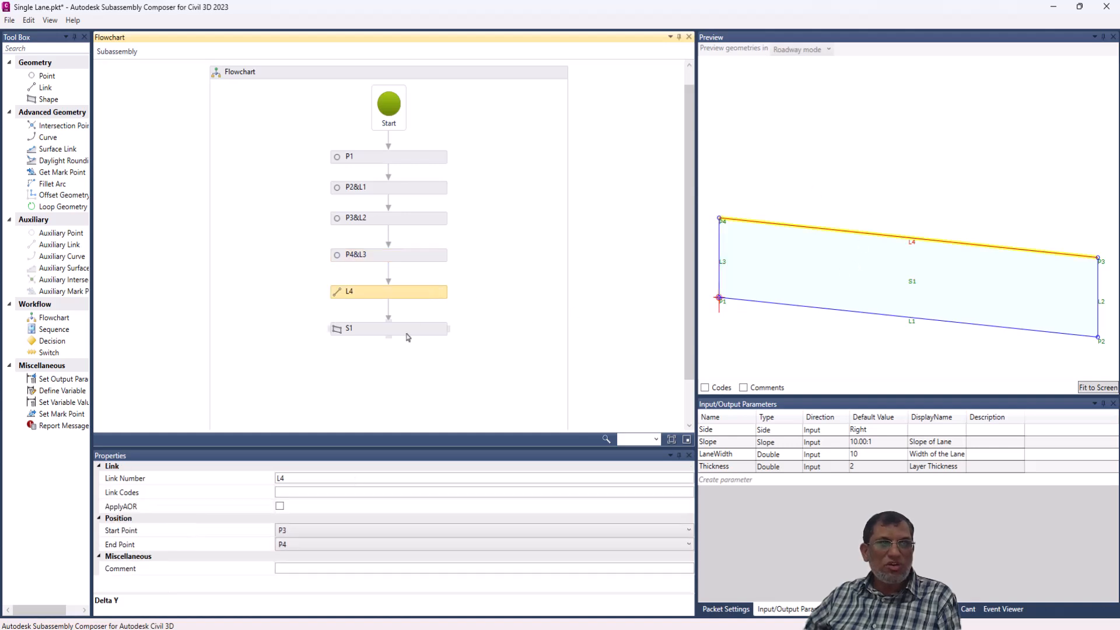
pyautogui.click(407, 336)
pyautogui.click(417, 294)
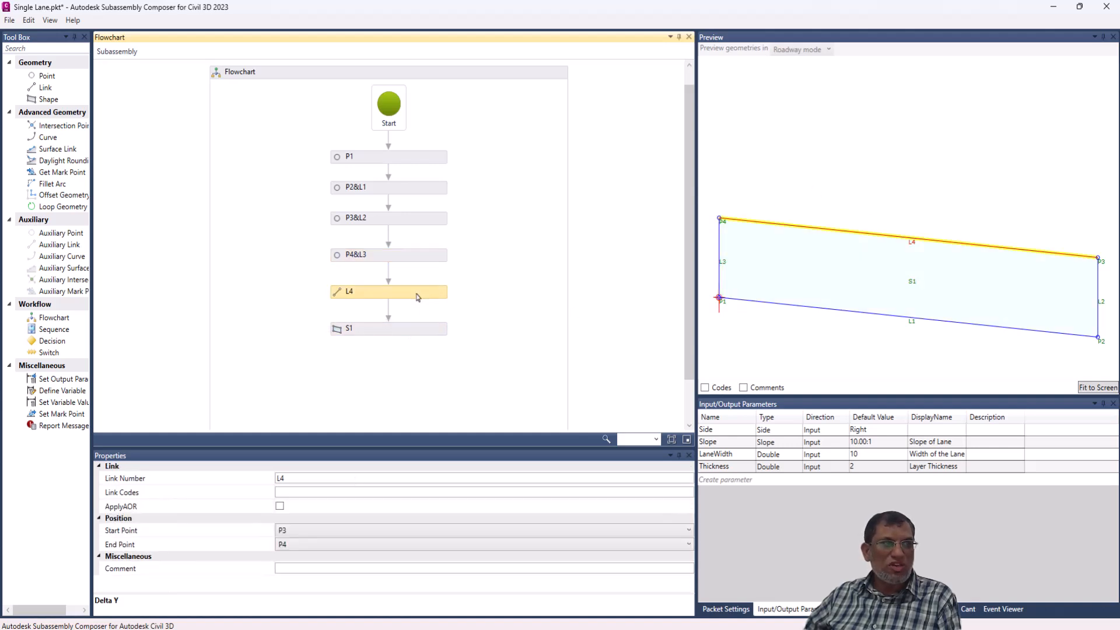
pyautogui.click(424, 328)
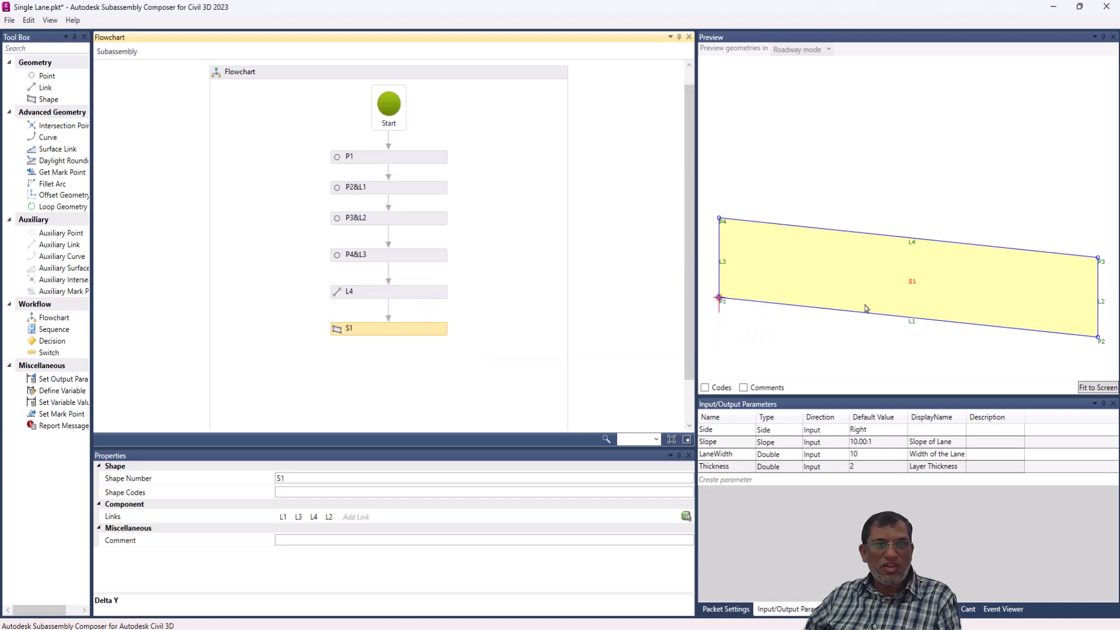
# Step: Set the default values of the Slope parameter to 20:1 and the LaneWidth parameter to 20
pyautogui.click(874, 442)
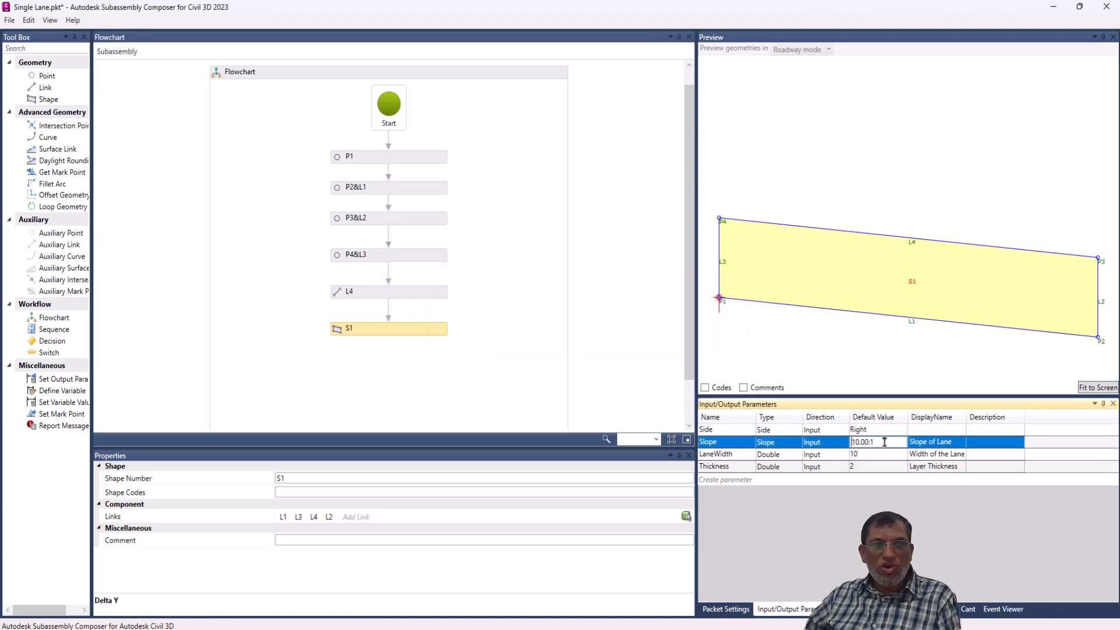
pyautogui.moveTo(885, 442); pyautogui.dragTo(851, 444)
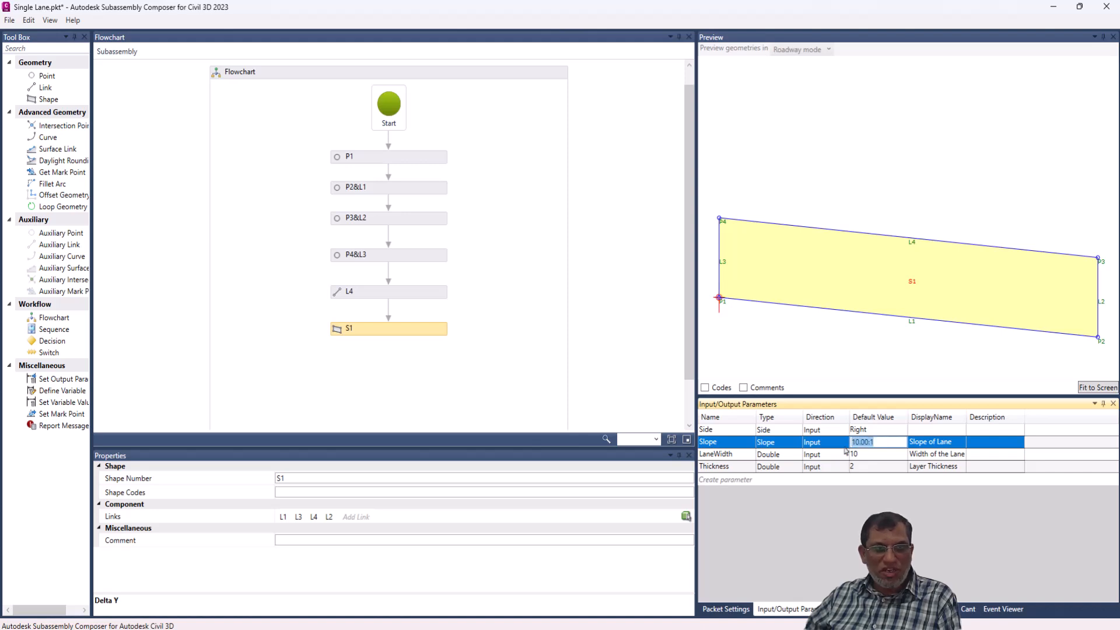
pyautogui.write('20')
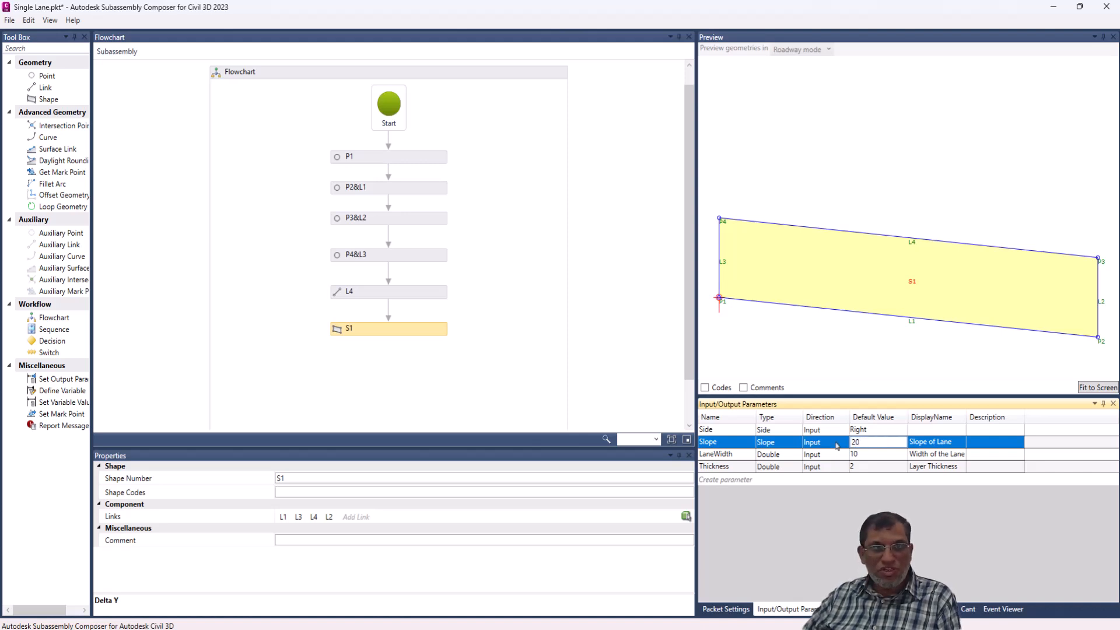
pyautogui.press('Return')
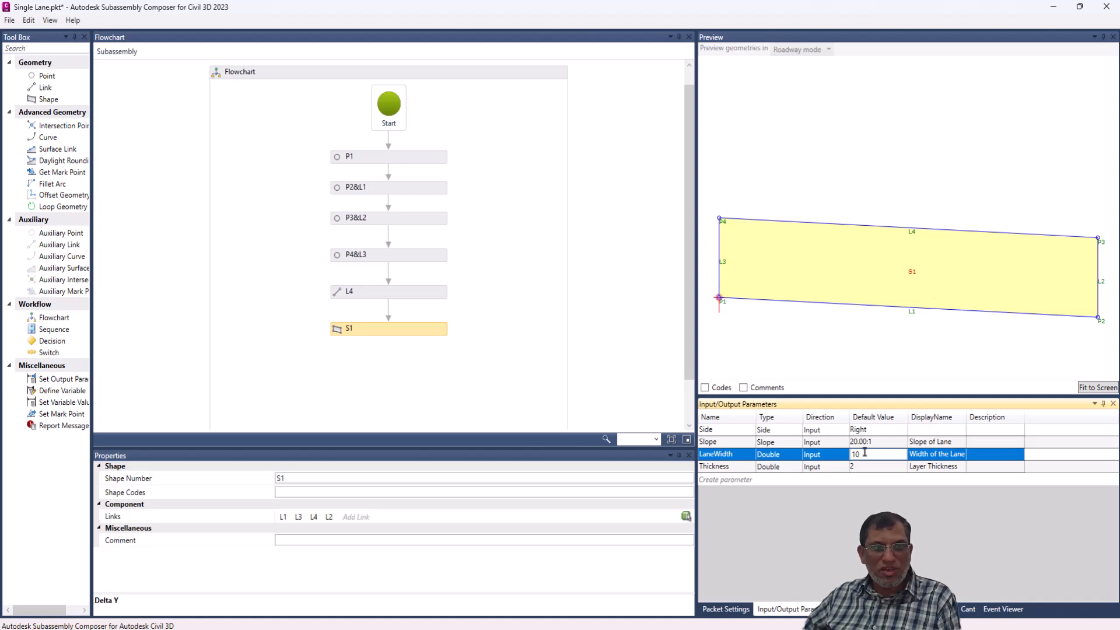
pyautogui.moveTo(864, 453); pyautogui.dragTo(851, 455)
pyautogui.write('30')
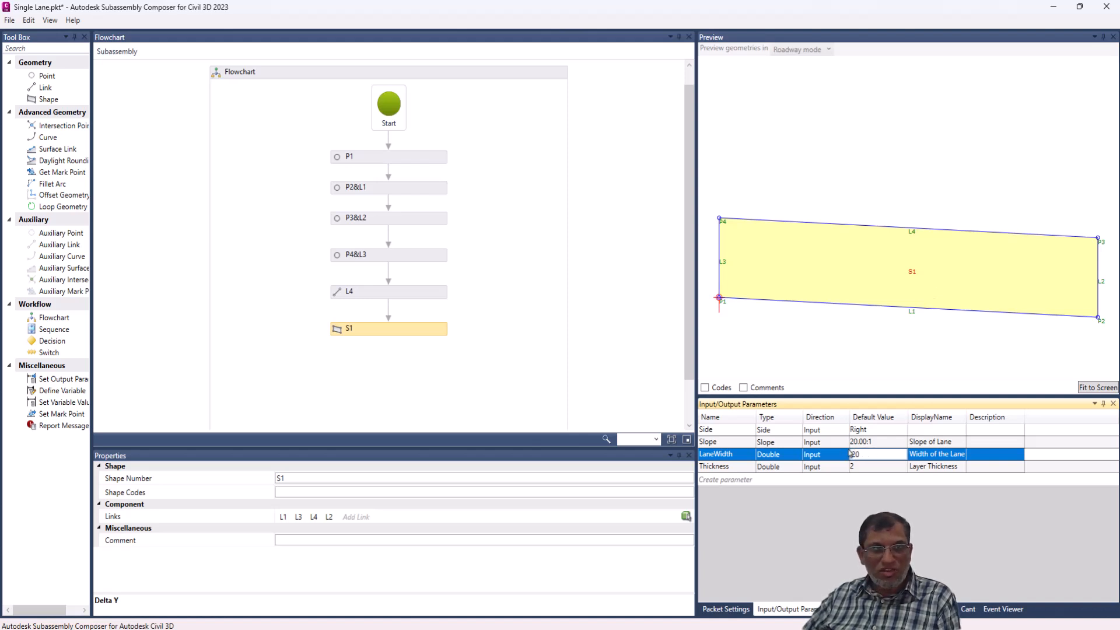
pyautogui.press('Return')
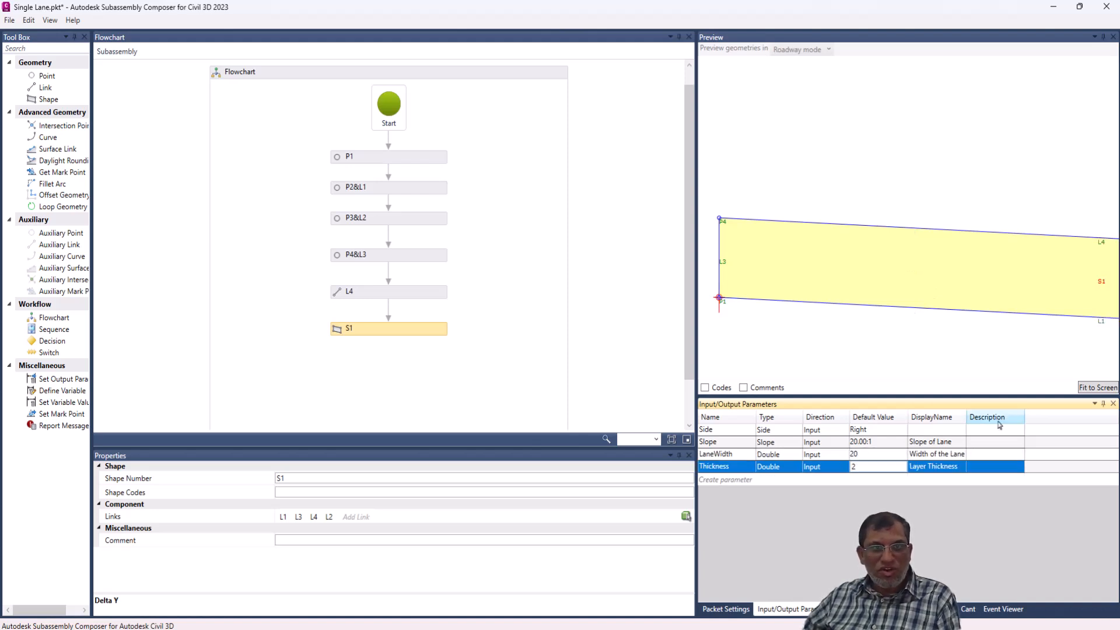
pyautogui.click(1106, 389)
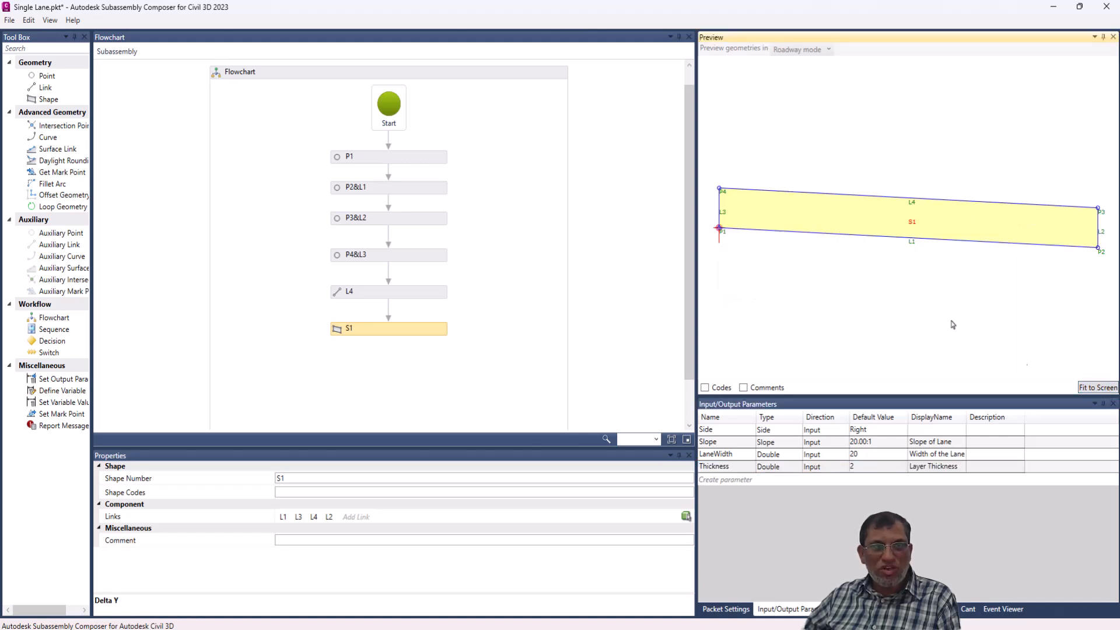
# Step: Set the default value of the Thickness parameter to 5
pyautogui.click(866, 466)
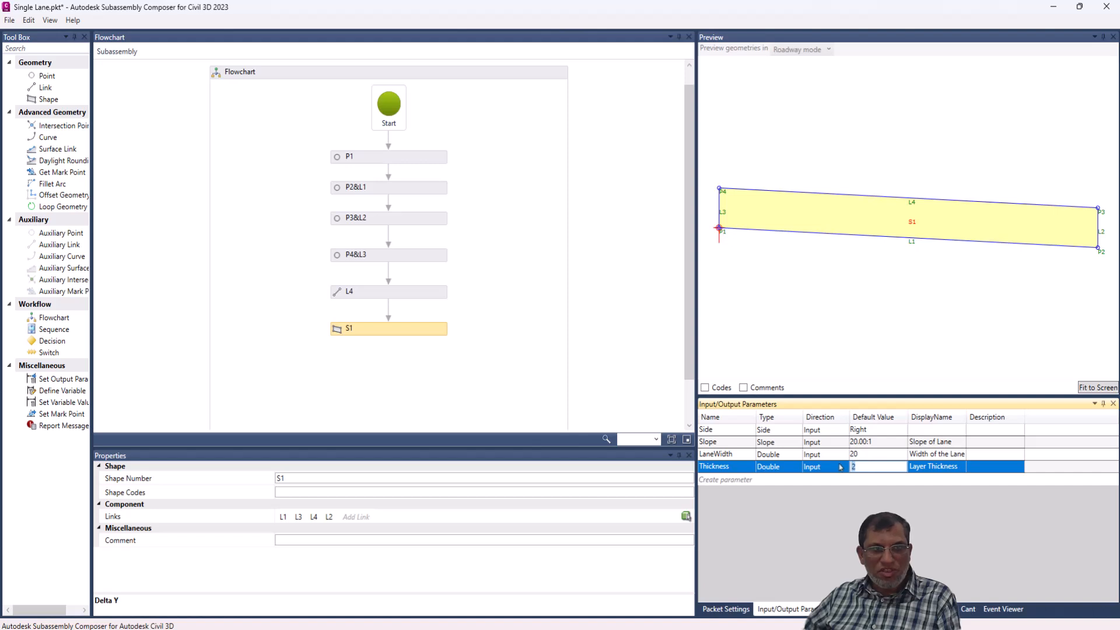
pyautogui.write('5')
pyautogui.press('Return')
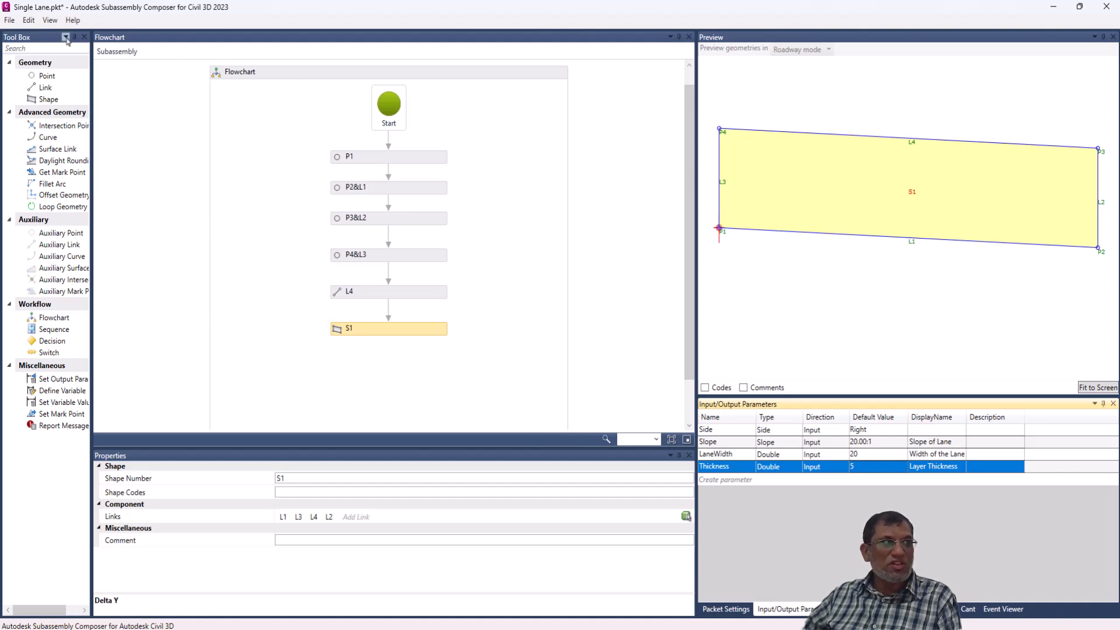
pyautogui.click(9, 19)
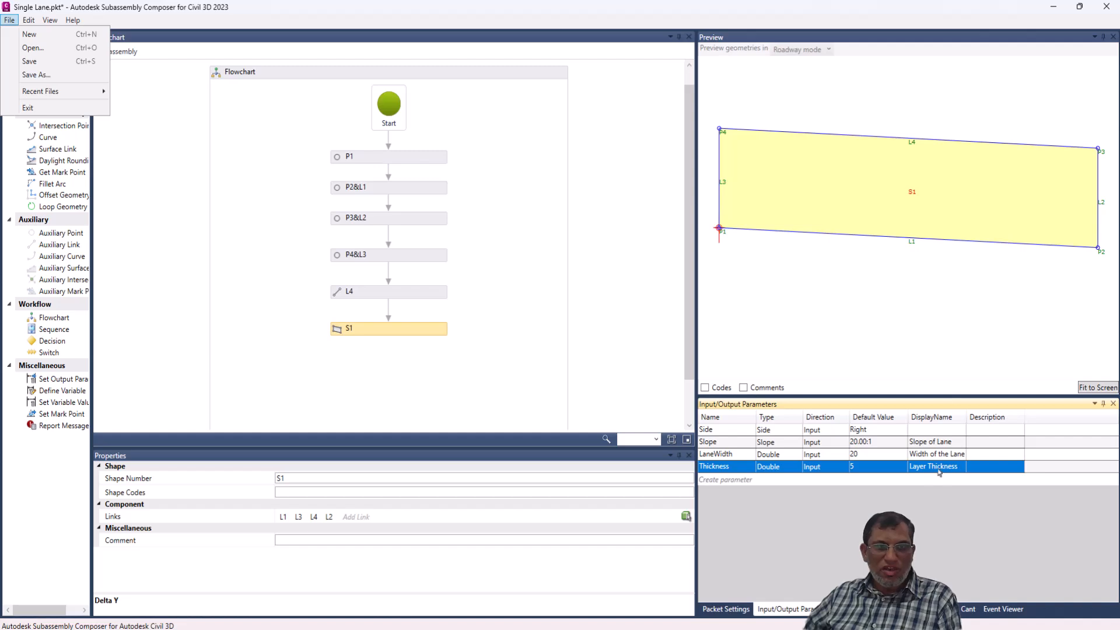
pyautogui.click(995, 310)
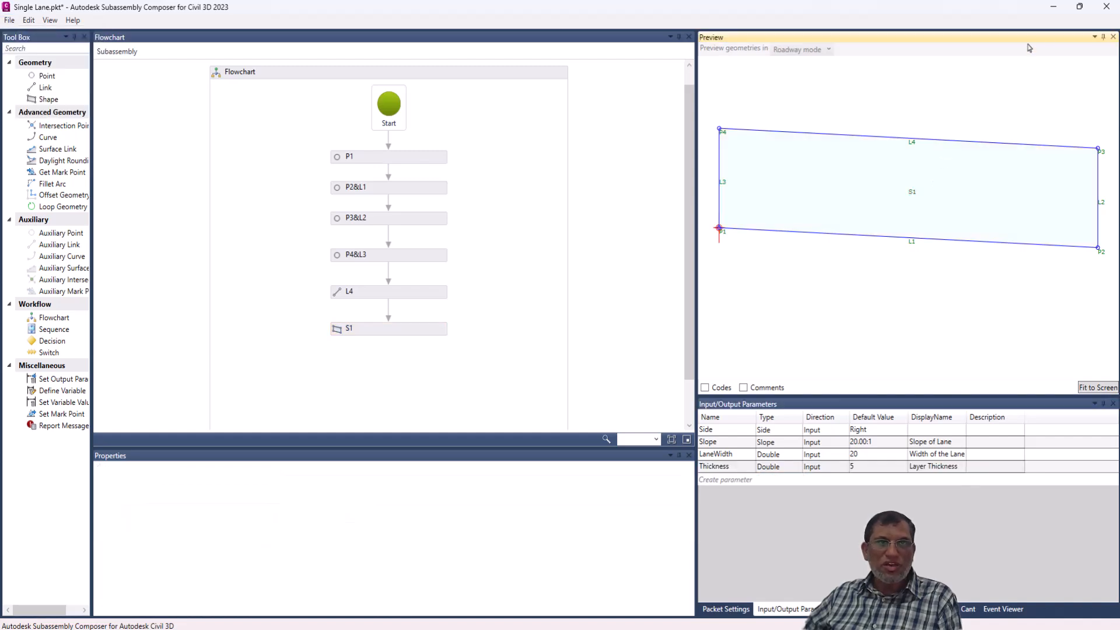
# Step: Switch to Civil 3D, clear the selection and display the tool palette that holds Subassembly1
pyautogui.click(1055, 7)
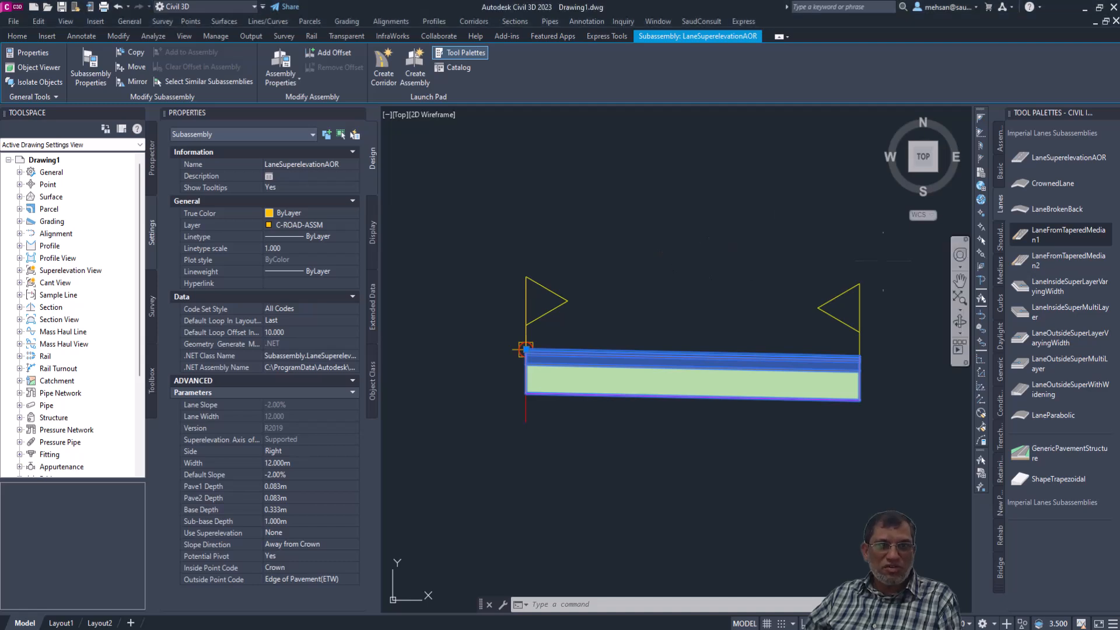
pyautogui.press('Escape')
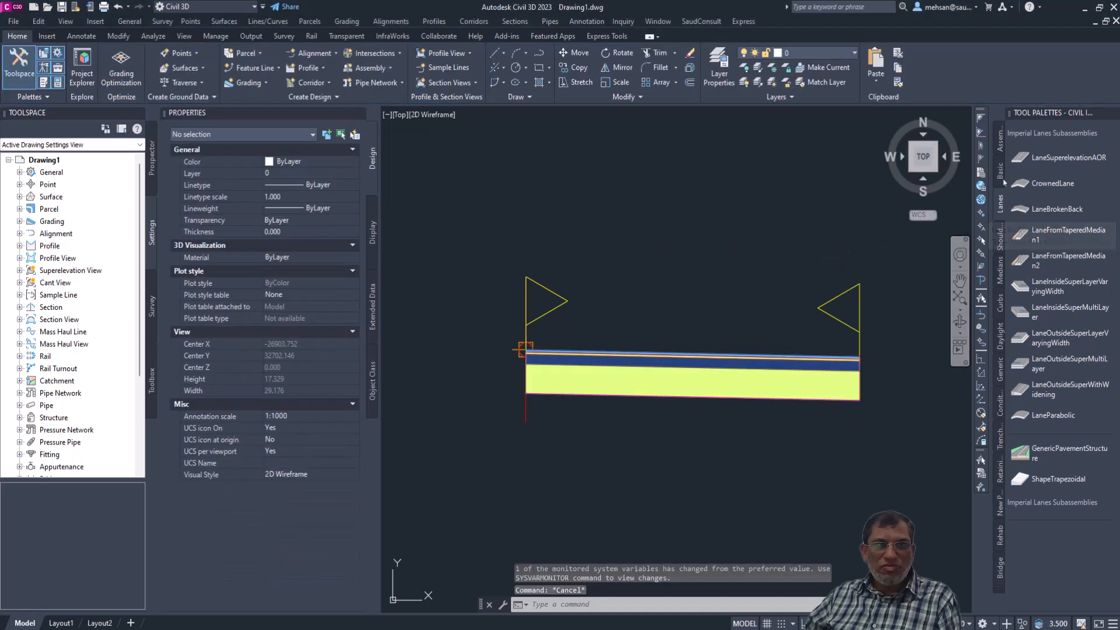
pyautogui.rightClick(1000, 371)
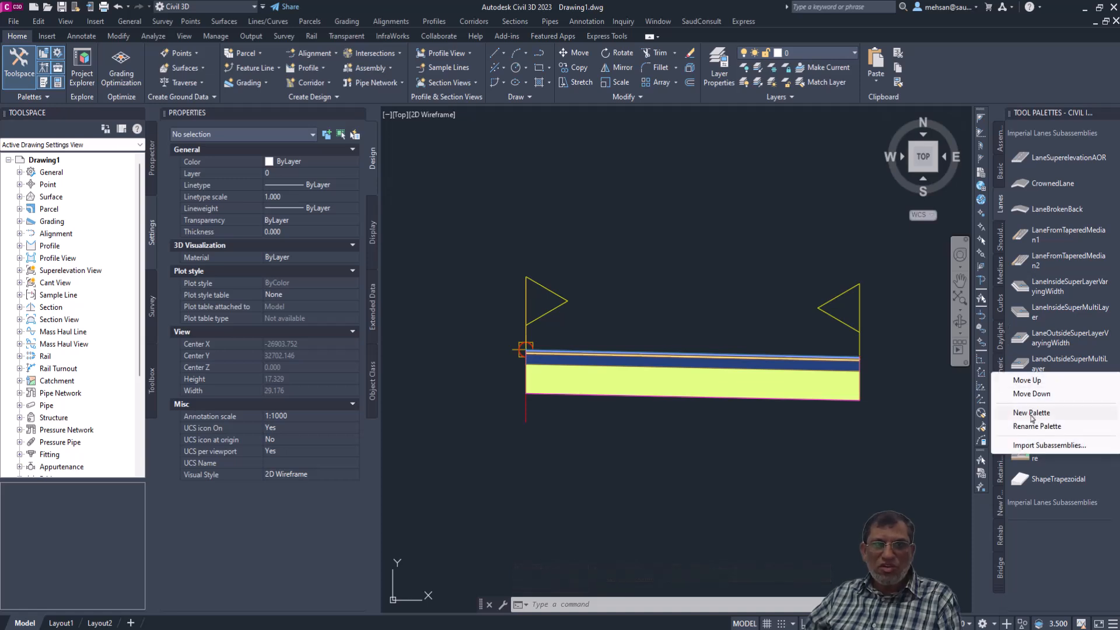
pyautogui.click(1031, 413)
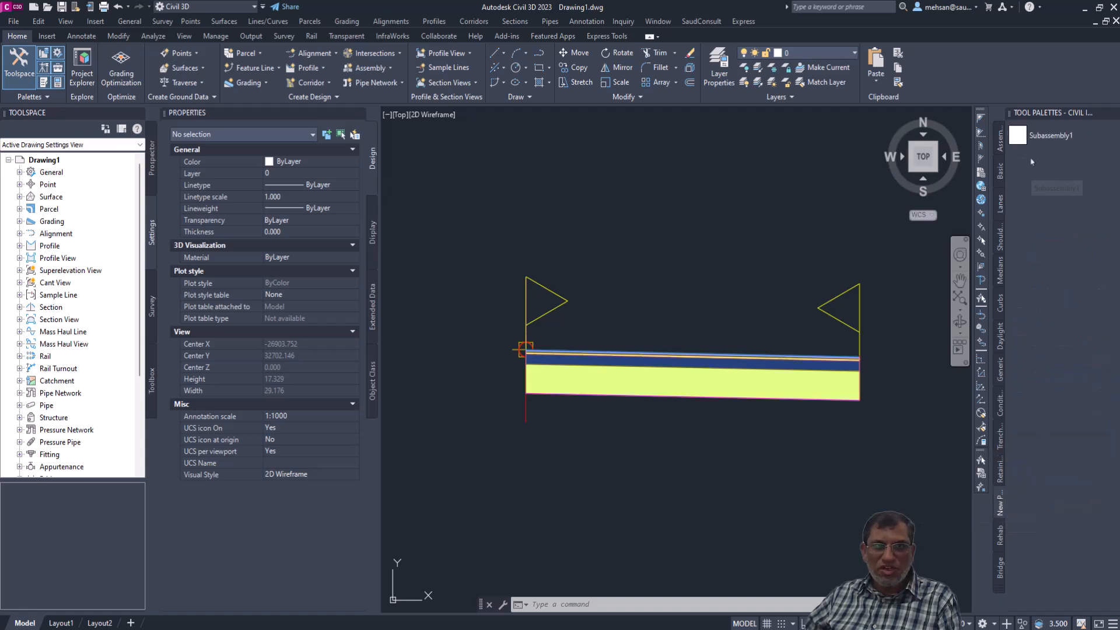
pyautogui.rightClick(1001, 503)
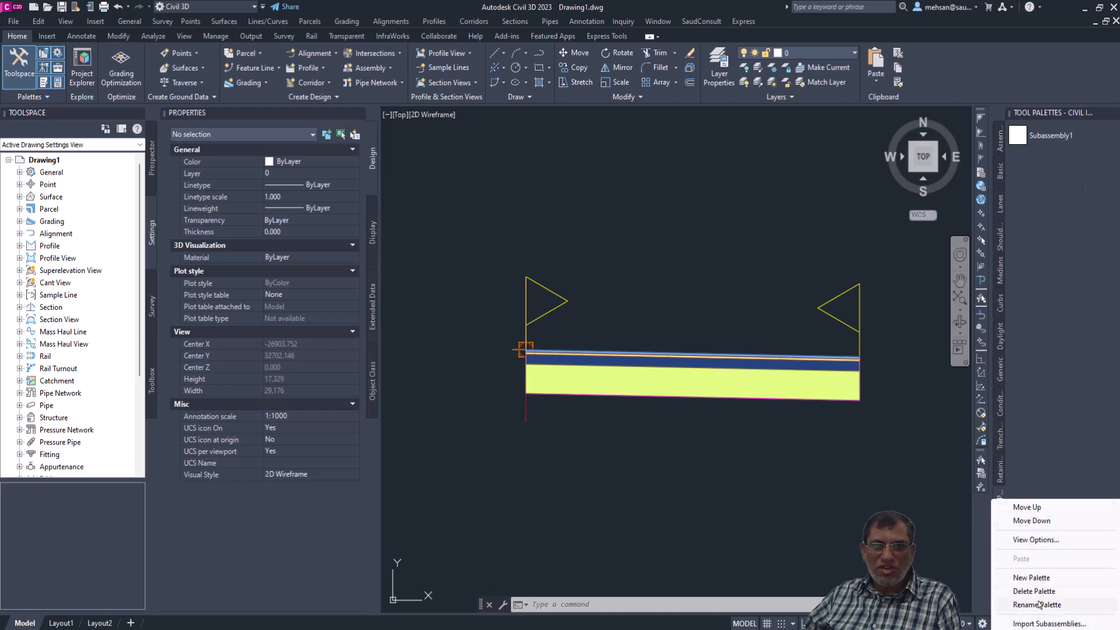
pyautogui.click(1037, 623)
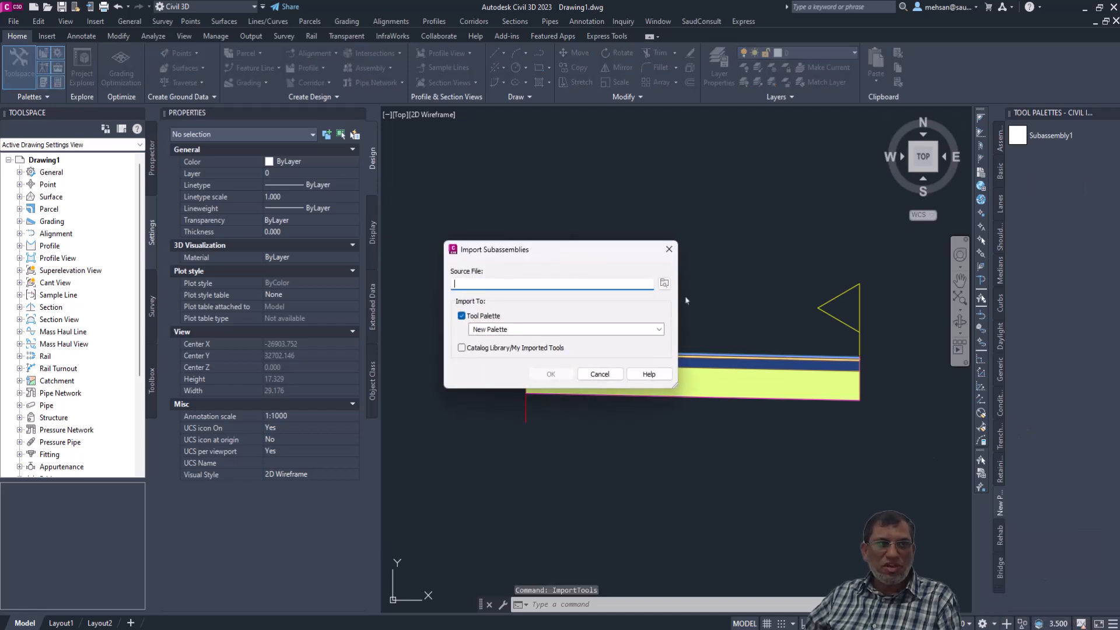
pyautogui.click(663, 283)
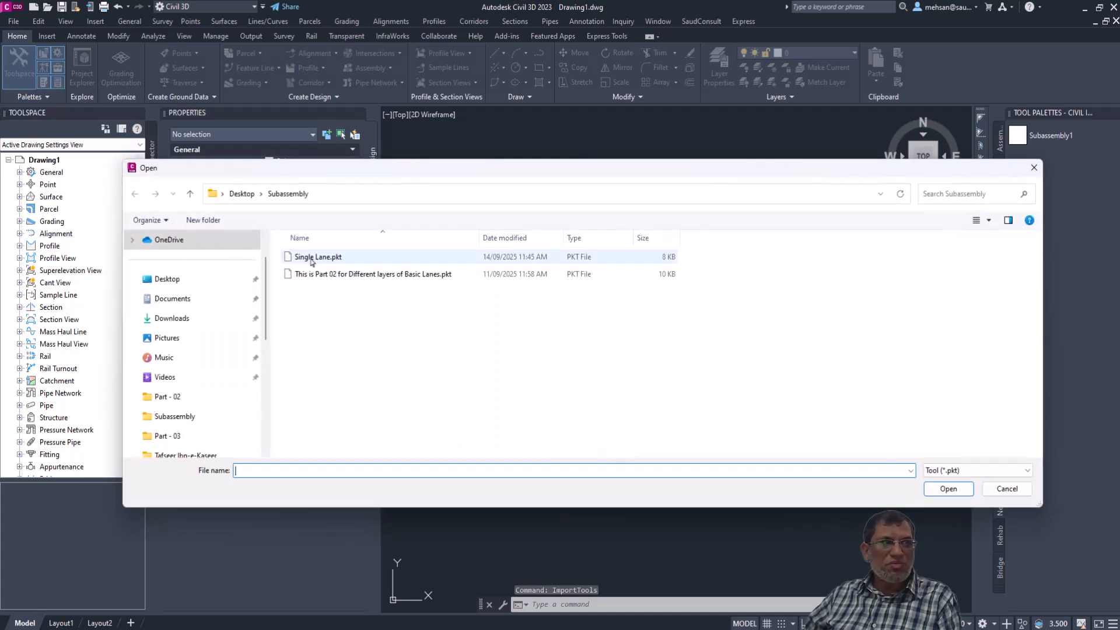
pyautogui.click(1034, 167)
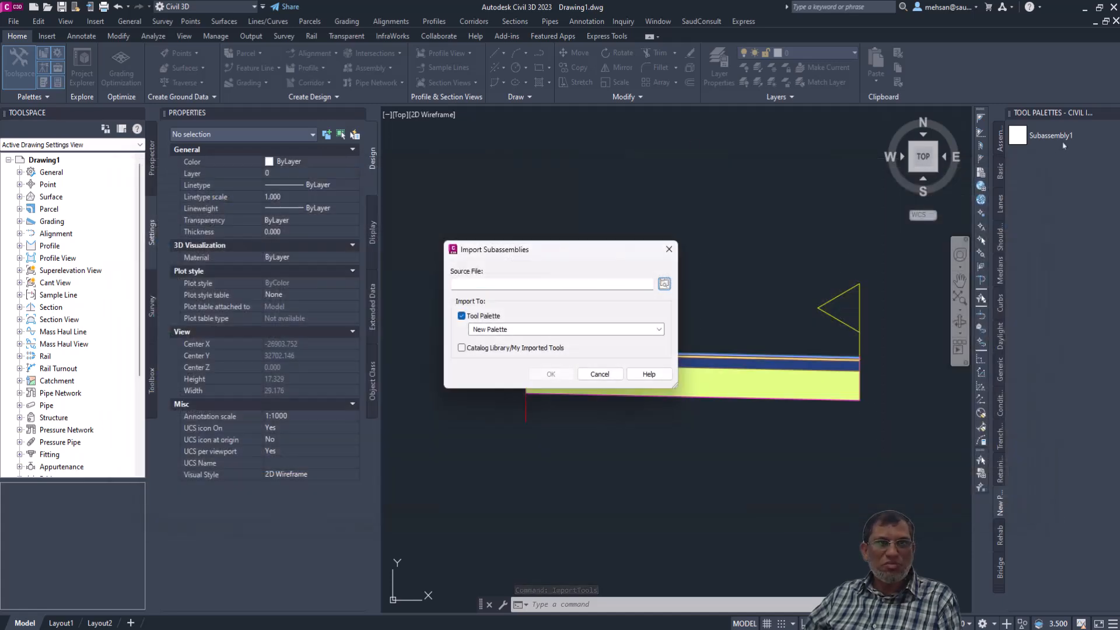
pyautogui.click(1037, 138)
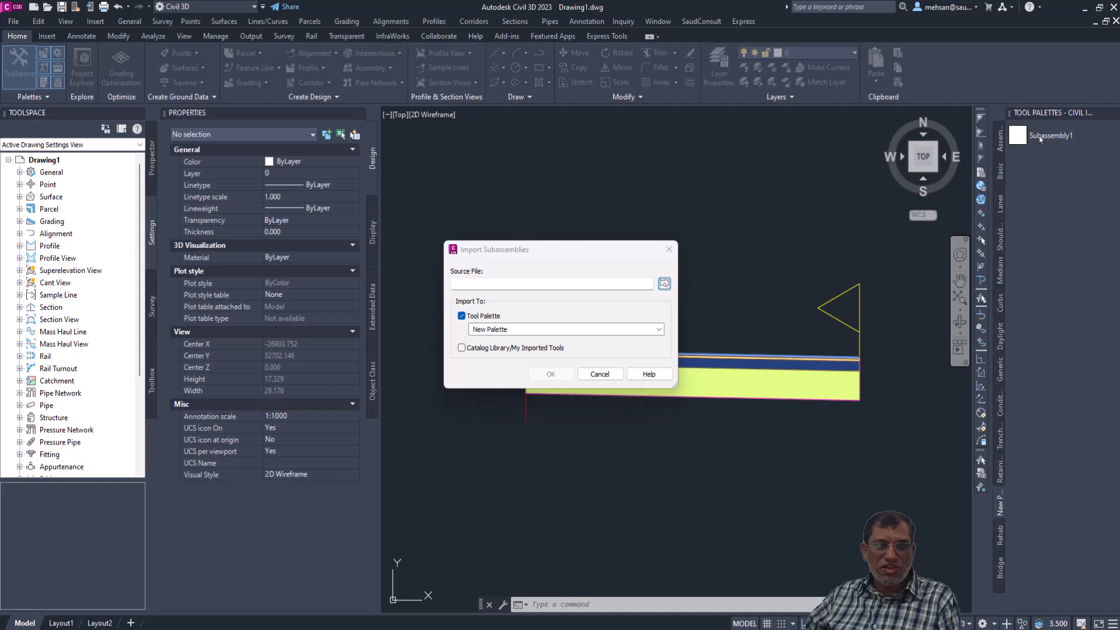
pyautogui.press('Escape')
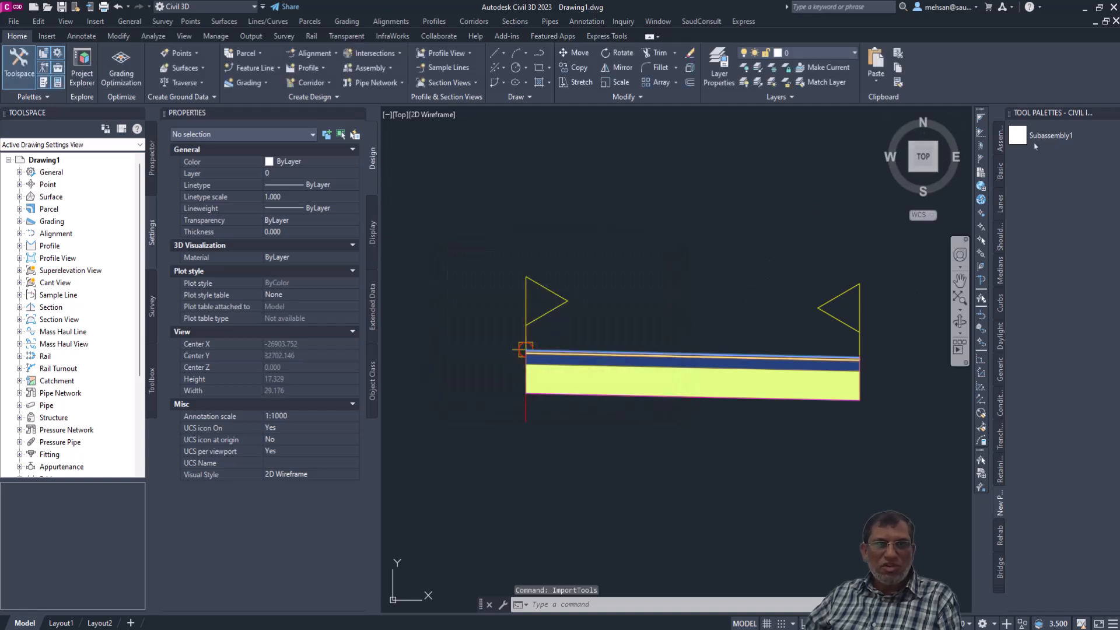
pyautogui.click(1049, 137)
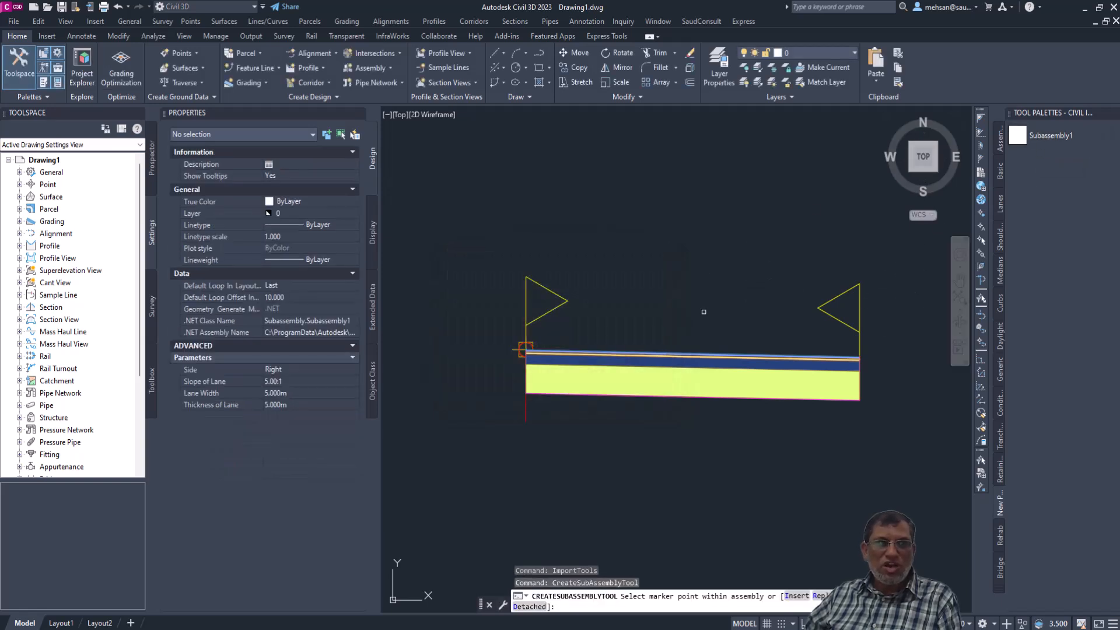
pyautogui.press('Escape')
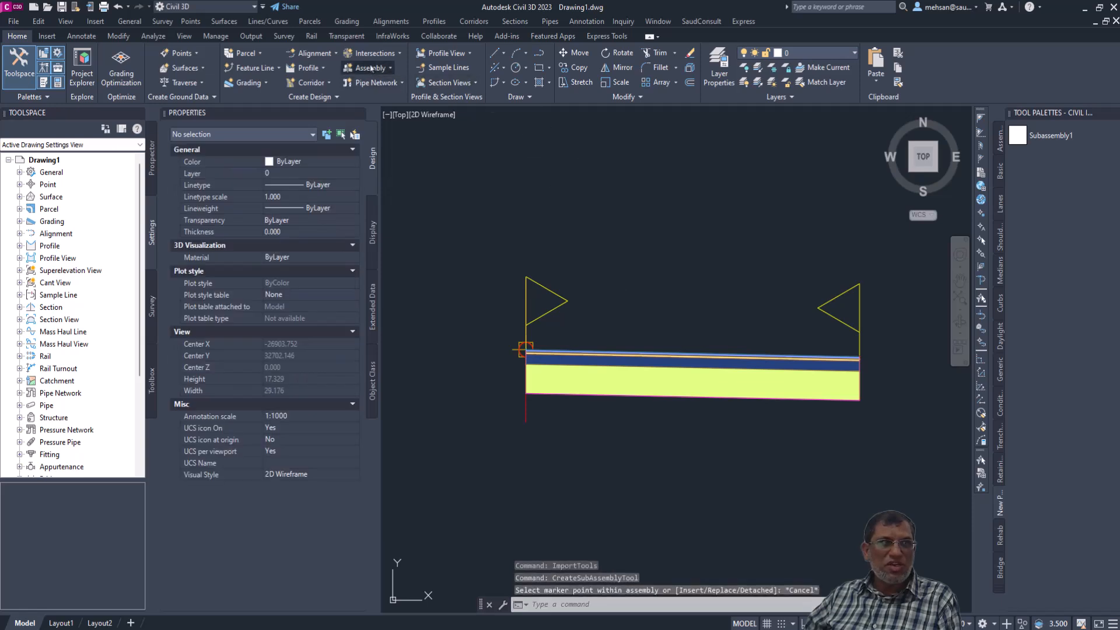
# Step: Create an assembly with the default name, type and styles, placing its baseline in empty space away from the existing lane assembly
pyautogui.click(390, 68)
pyautogui.click(389, 87)
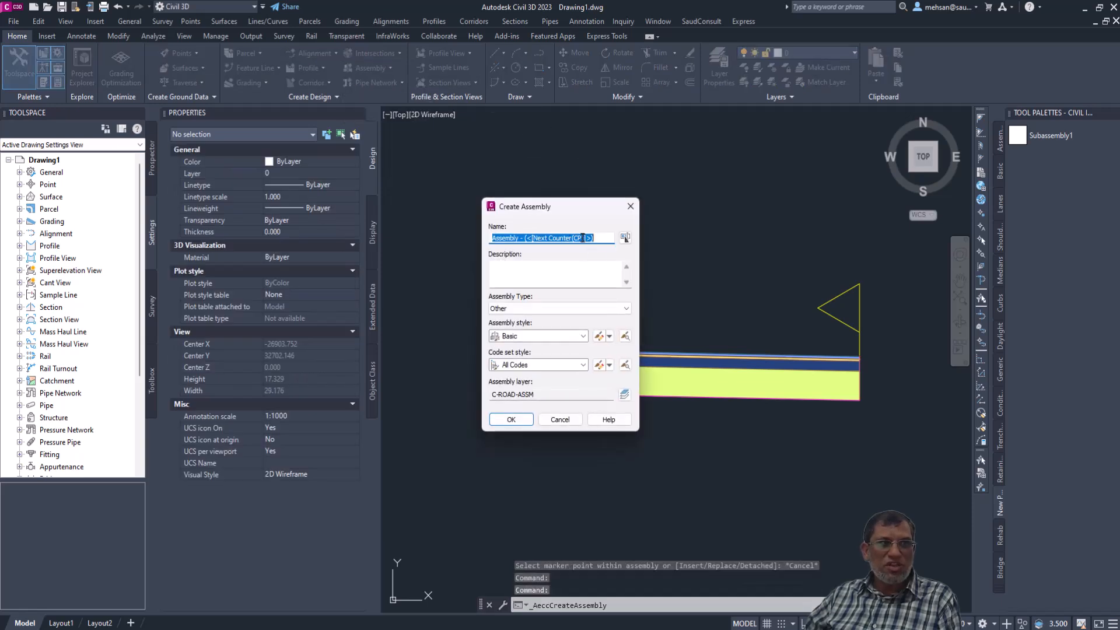
pyautogui.click(517, 422)
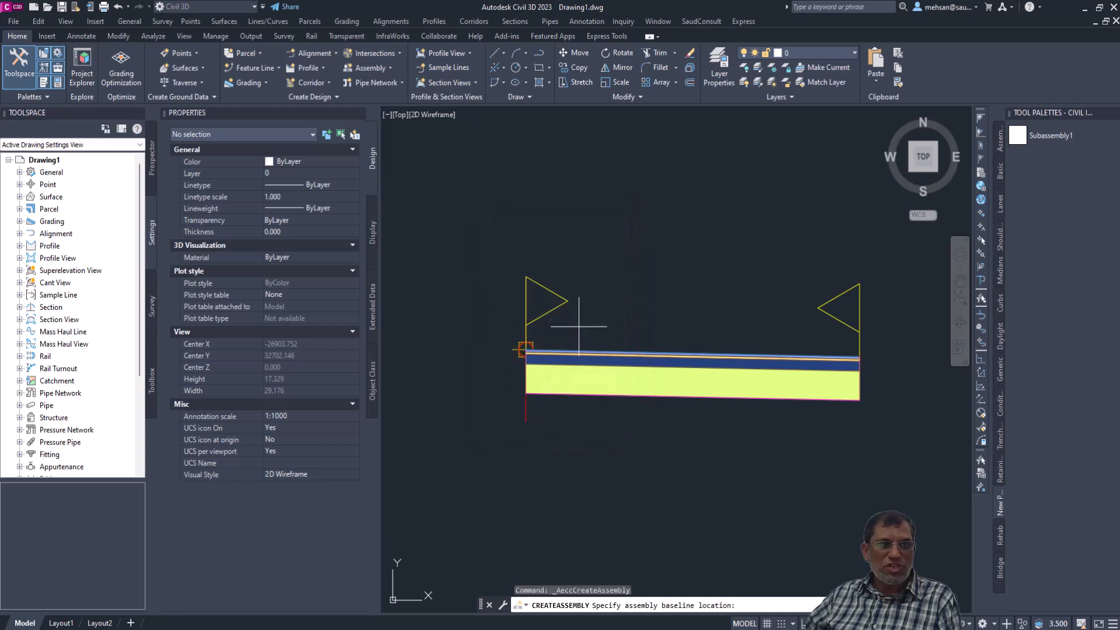
pyautogui.scroll(-5, 611, 302)
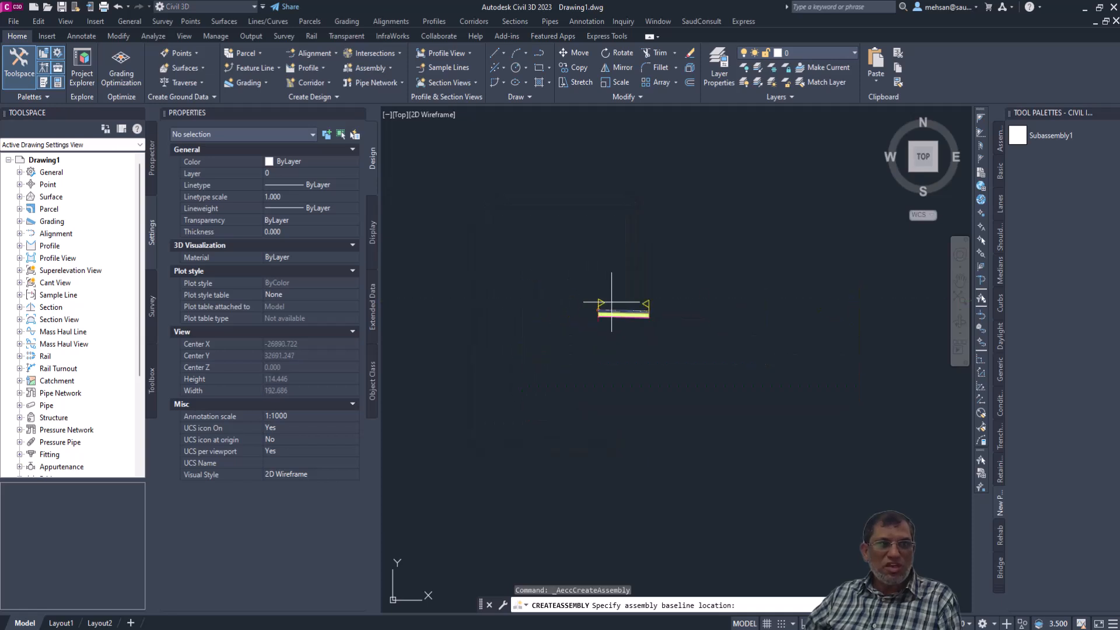
pyautogui.click(479, 285)
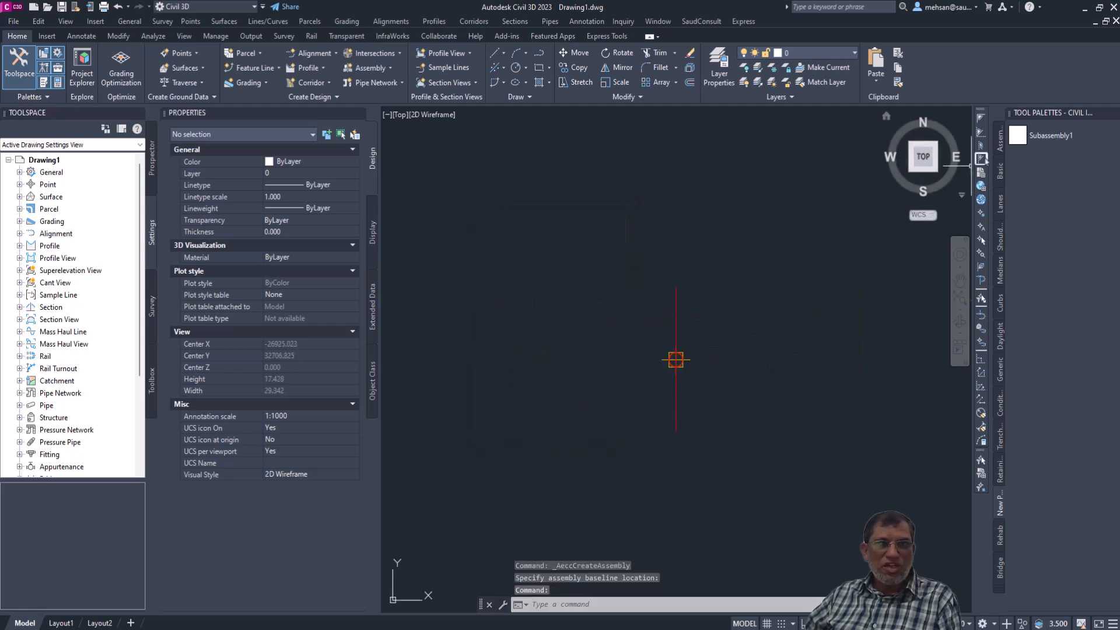
# Step: Attach Subassembly1 to the marker point of the new assembly baseline
pyautogui.moveTo(980, 199)
pyautogui.mouseDown()
pyautogui.moveTo(695, 387)
pyautogui.moveTo(676, 360)
pyautogui.mouseUp()
pyautogui.click(679, 354)
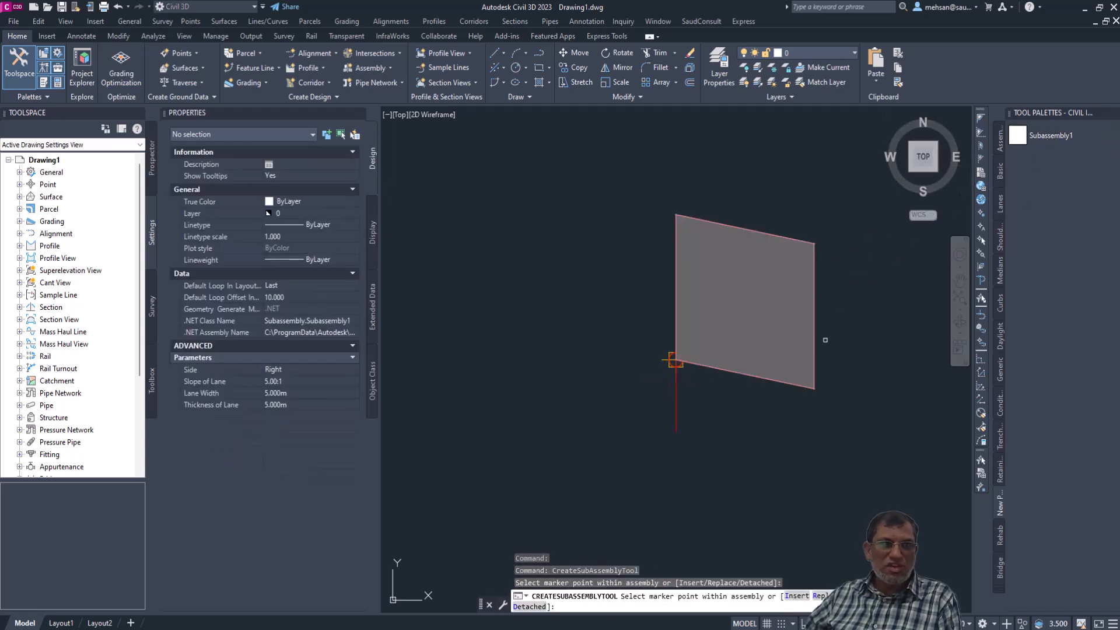
pyautogui.press('Escape')
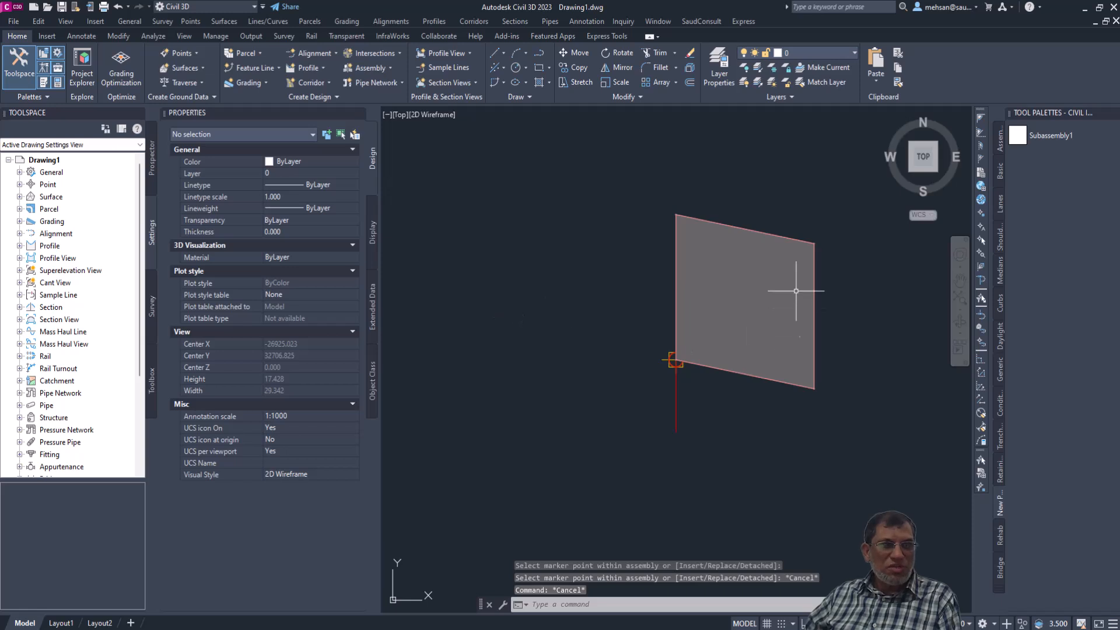
# Step: Set the placed Subassembly1's Thickness of Lane to 5 m and its Lane Width to 20 m
pyautogui.click(779, 233)
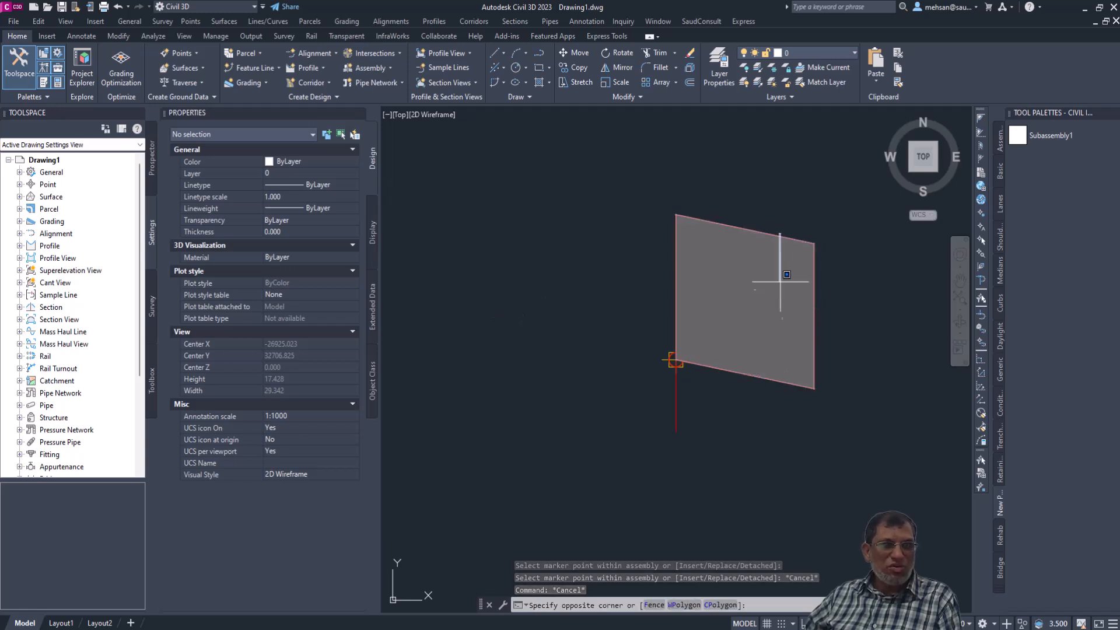
pyautogui.click(774, 266)
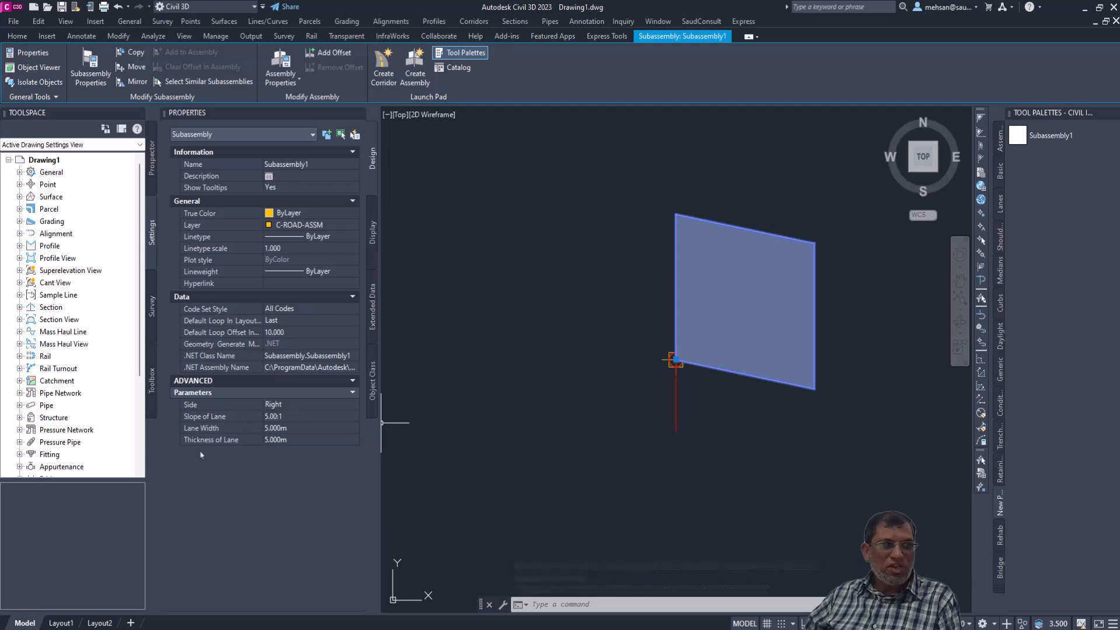
pyautogui.click(287, 442)
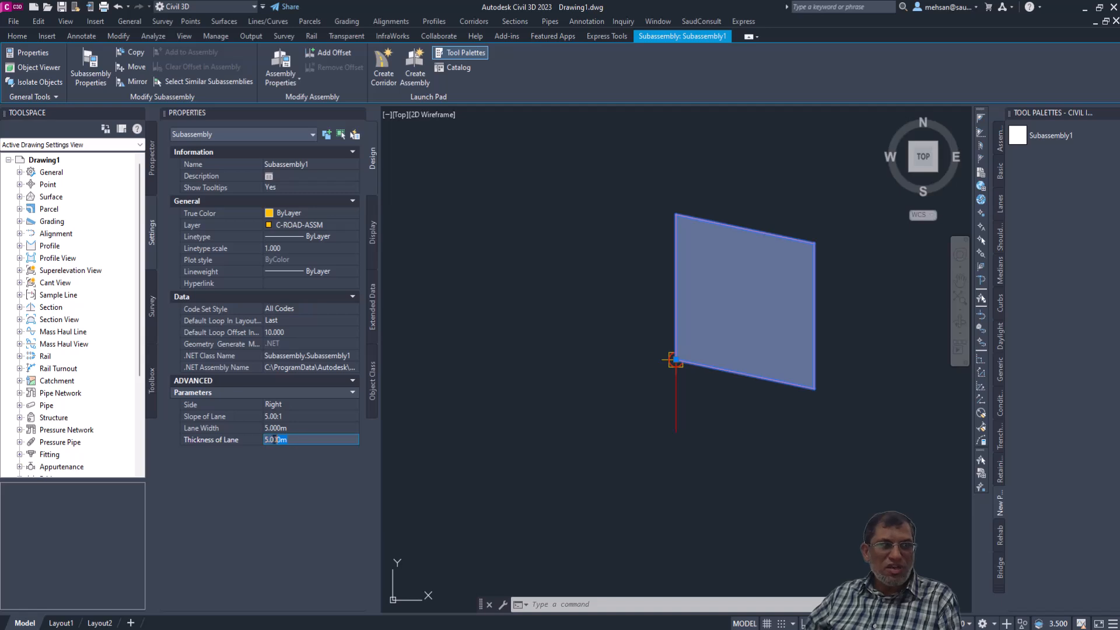
pyautogui.write('5')
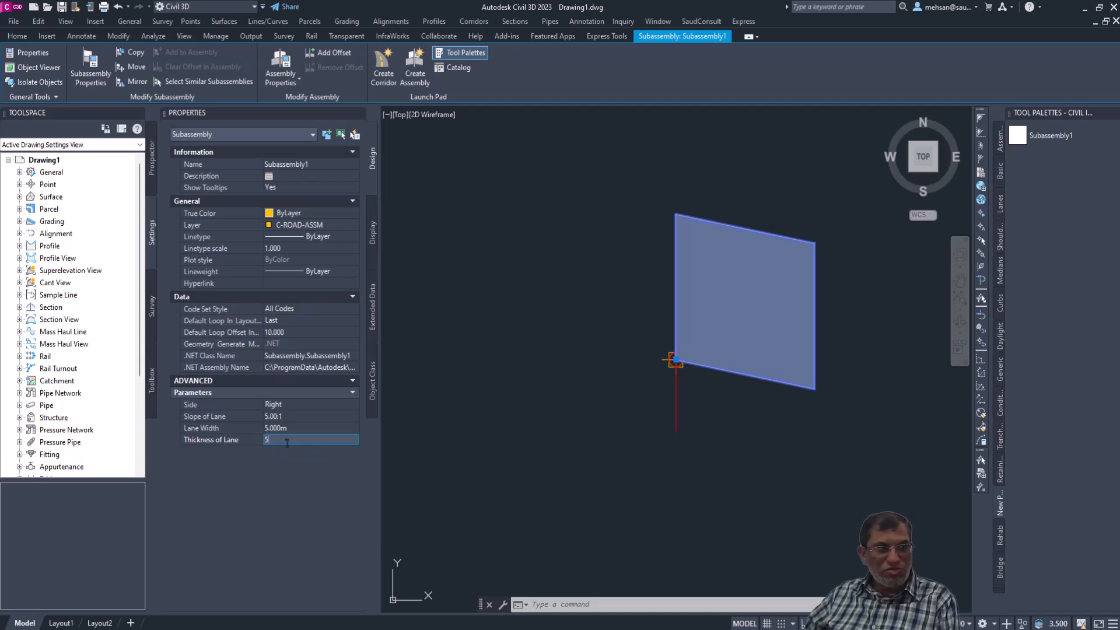
pyautogui.click(294, 428)
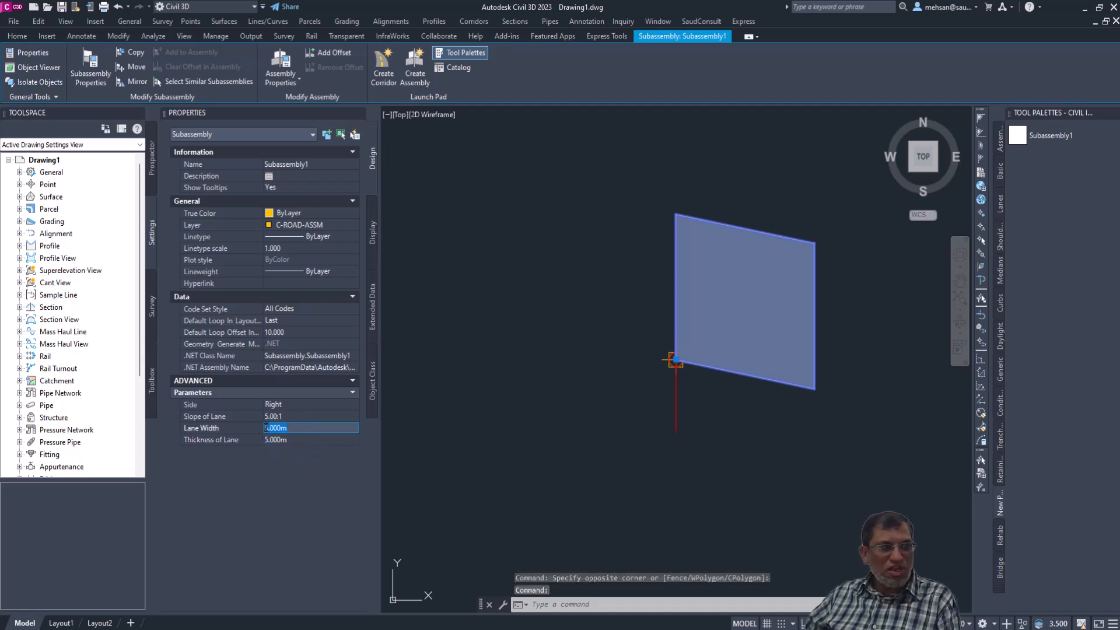
pyautogui.write('20')
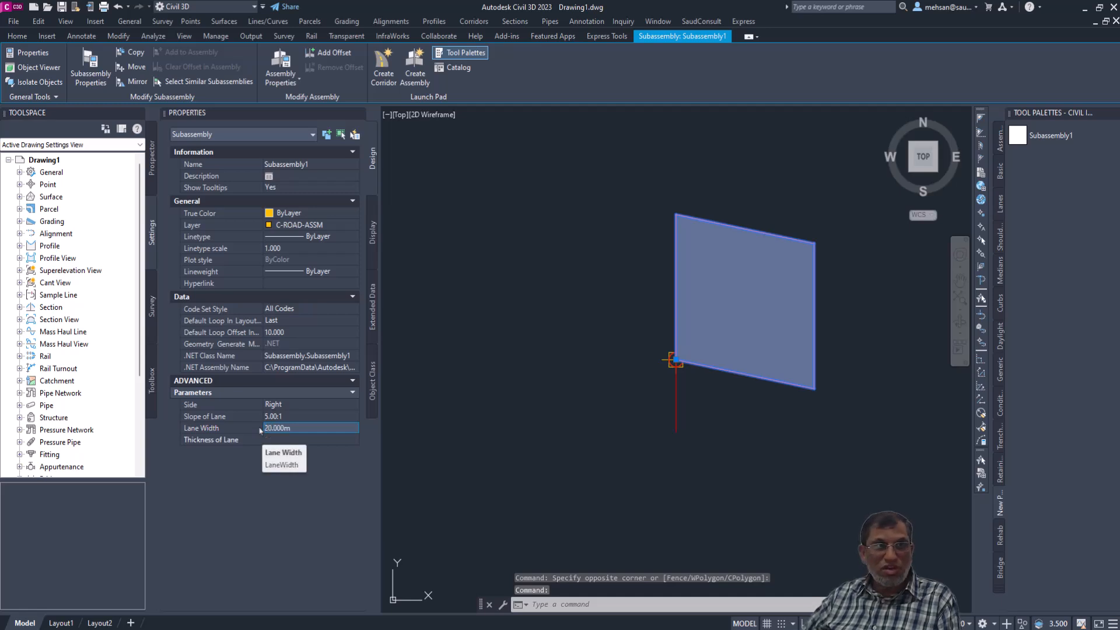
pyautogui.press('Tab')
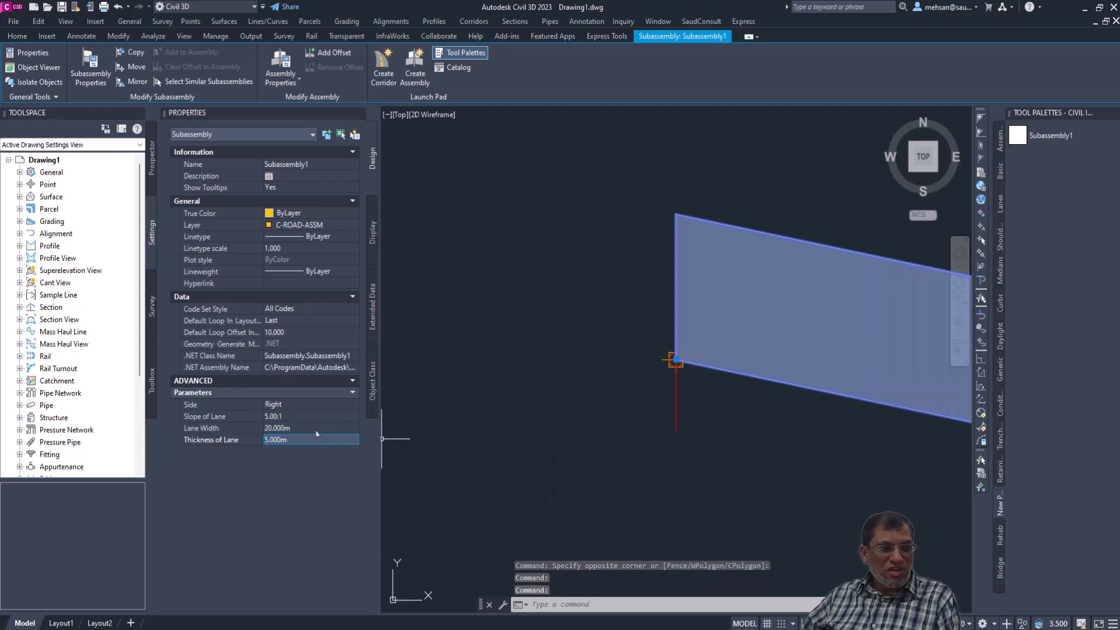
# Step: Set the placed Subassembly1's Slope of Lane to 10:1
pyautogui.click(298, 417)
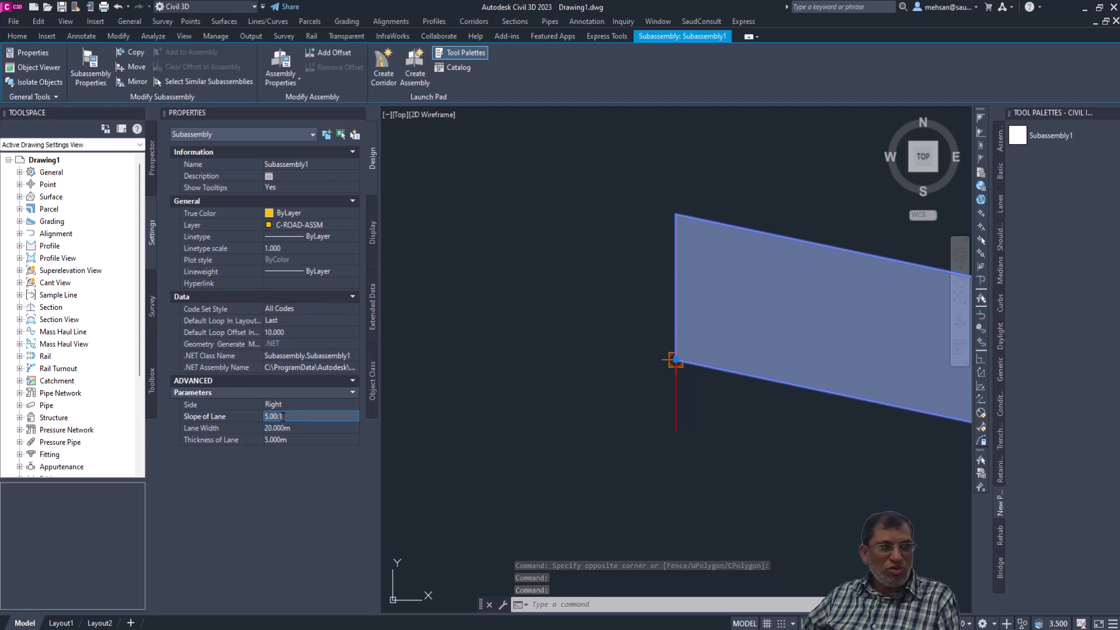
pyautogui.write('10')
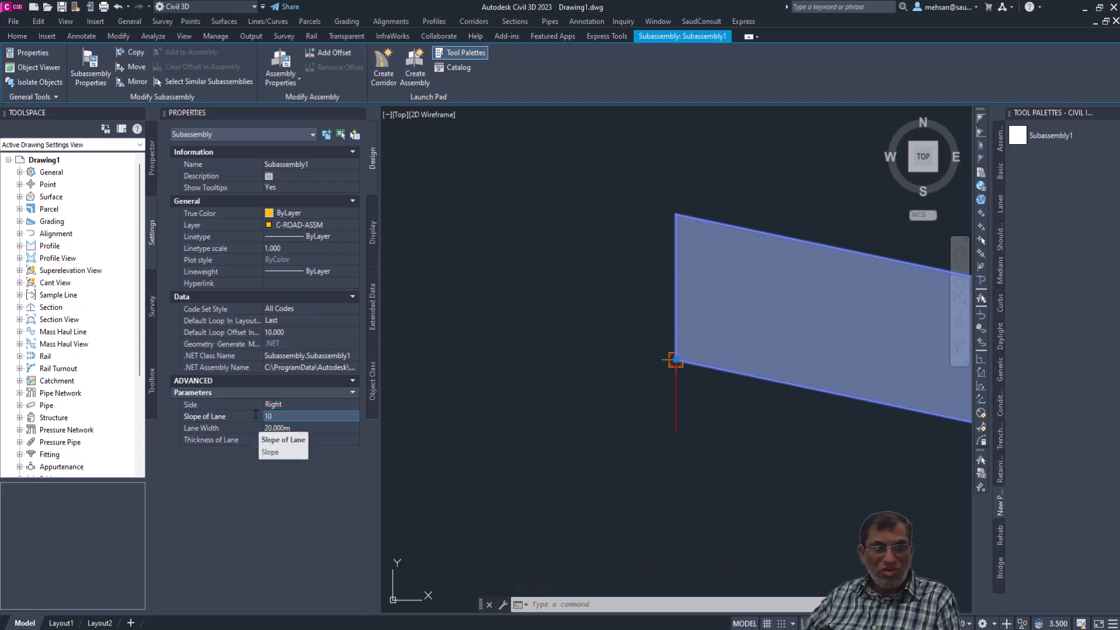
pyautogui.press('Tab')
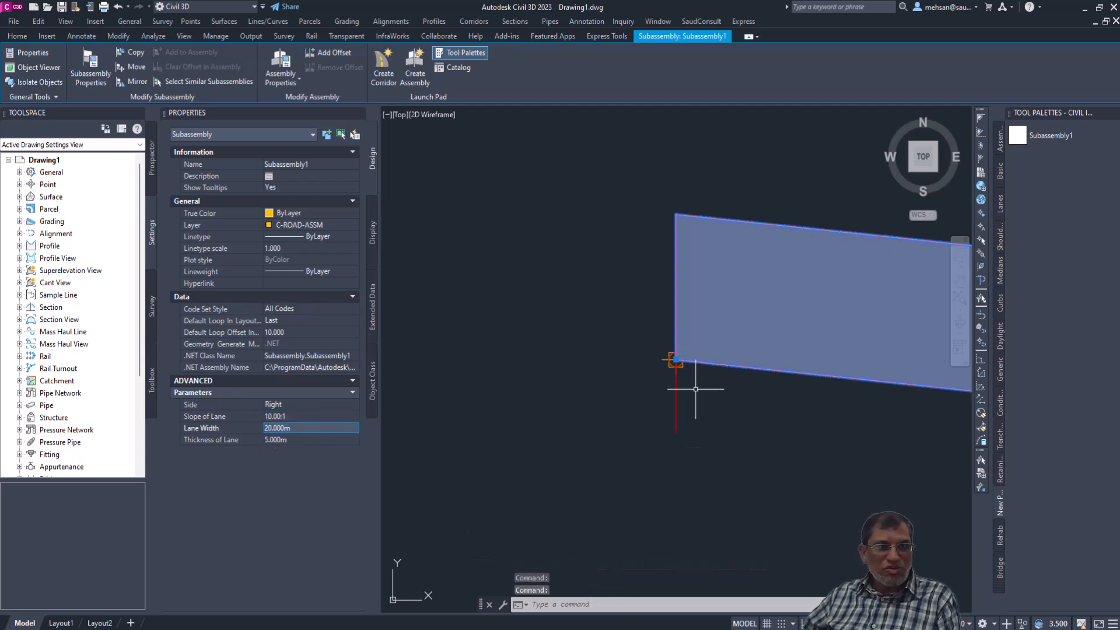
# Step: Delete the older assembly together with its LaneSuperelevationAOR subassembly, keeping only the one with Subassembly1
pyautogui.write('z')
pyautogui.press('Return')
pyautogui.write('e')
pyautogui.press('Return')
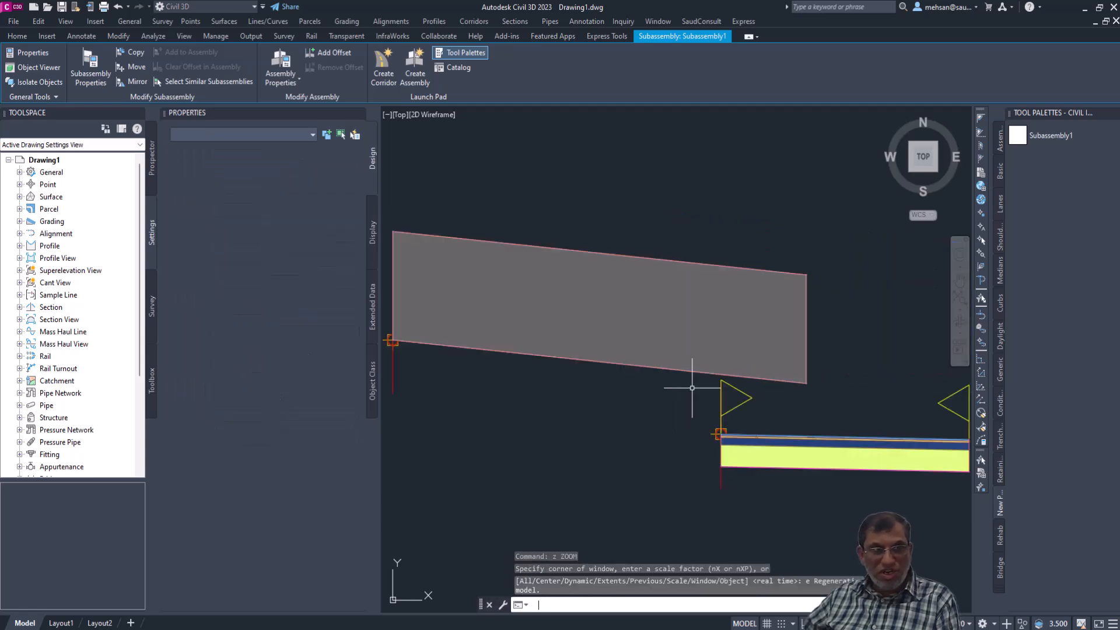
pyautogui.press('Escape')
pyautogui.scroll(-5, 690, 372)
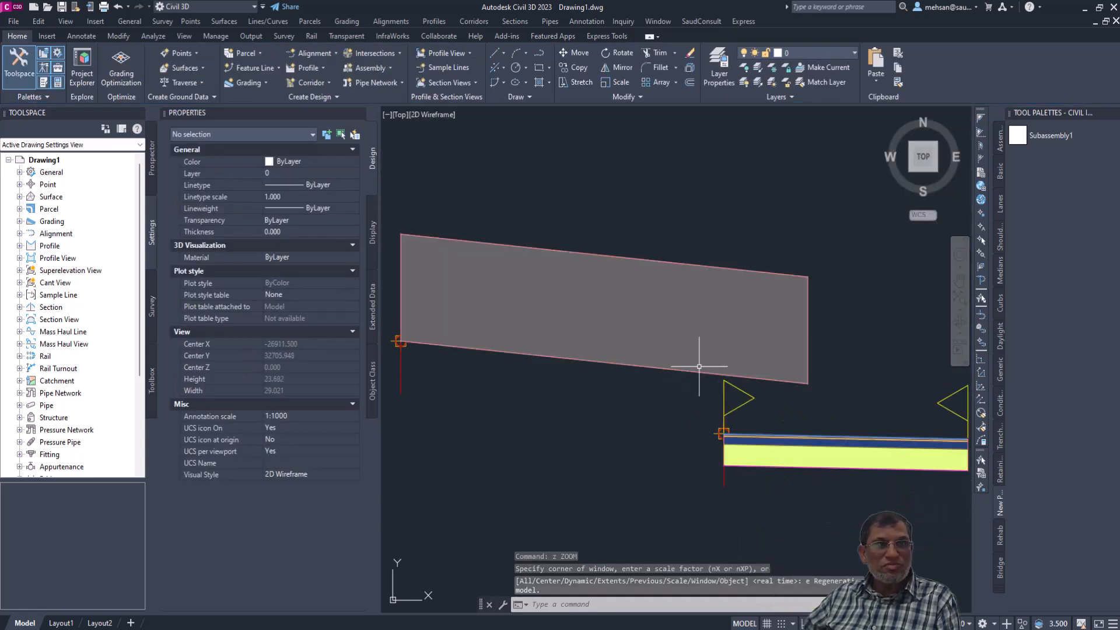
pyautogui.press('Escape')
pyautogui.press('Escape')
pyautogui.click(870, 375)
pyautogui.click(659, 447)
pyautogui.press('Delete')
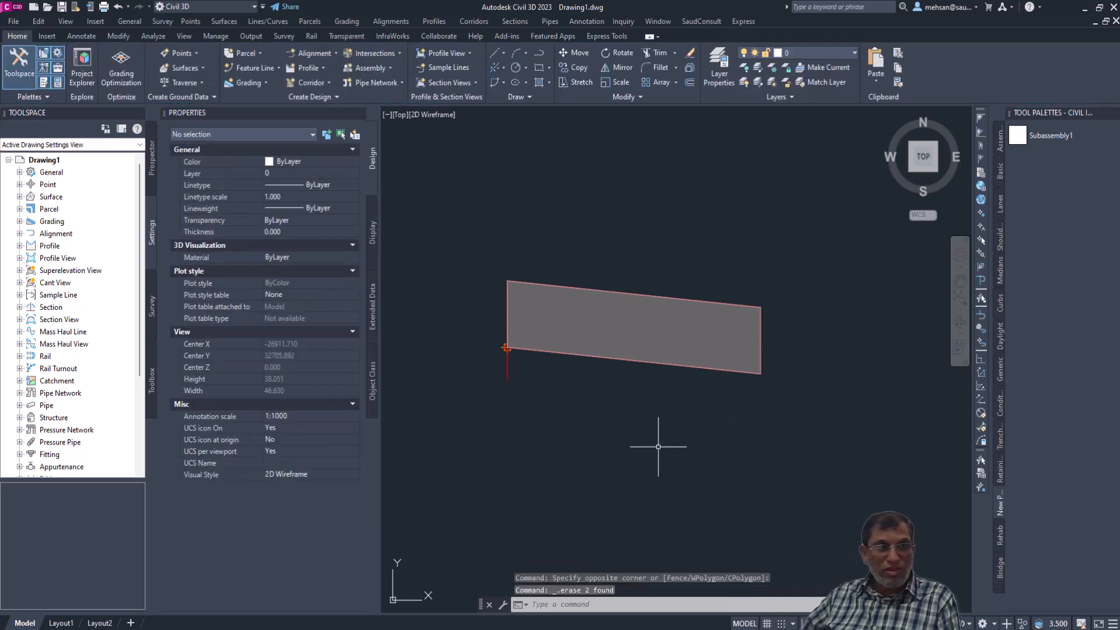
# Step: Set the Thickness of Lane of the placed Subassembly1 to 1 m and clear the selection
pyautogui.scroll(7, 555, 322)
pyautogui.scroll(-3, 560, 324)
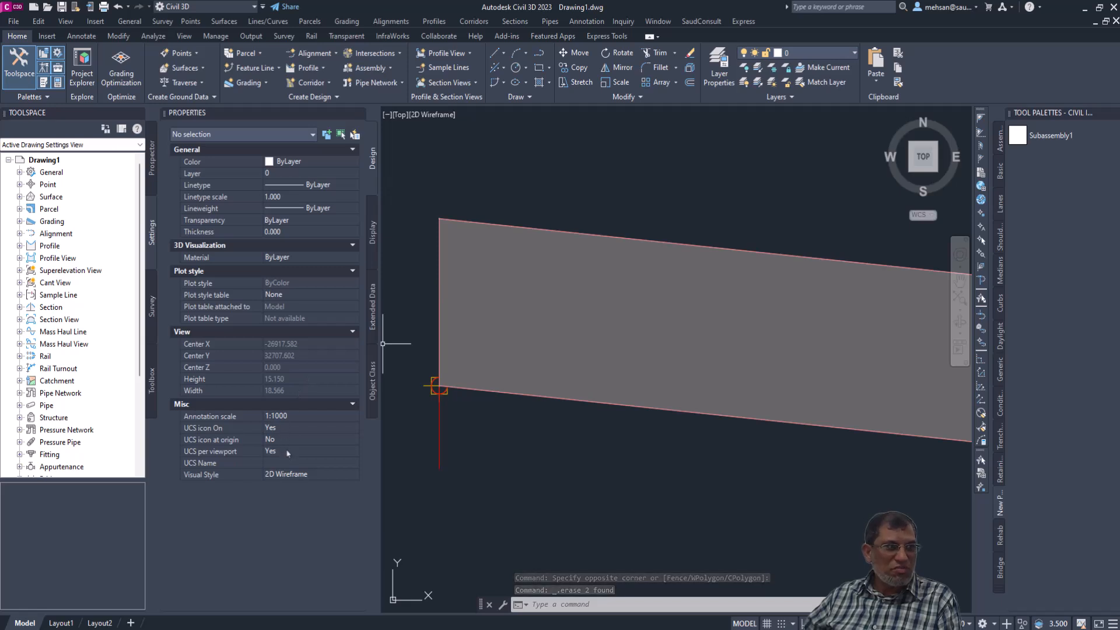
pyautogui.press('Escape')
pyautogui.click(474, 385)
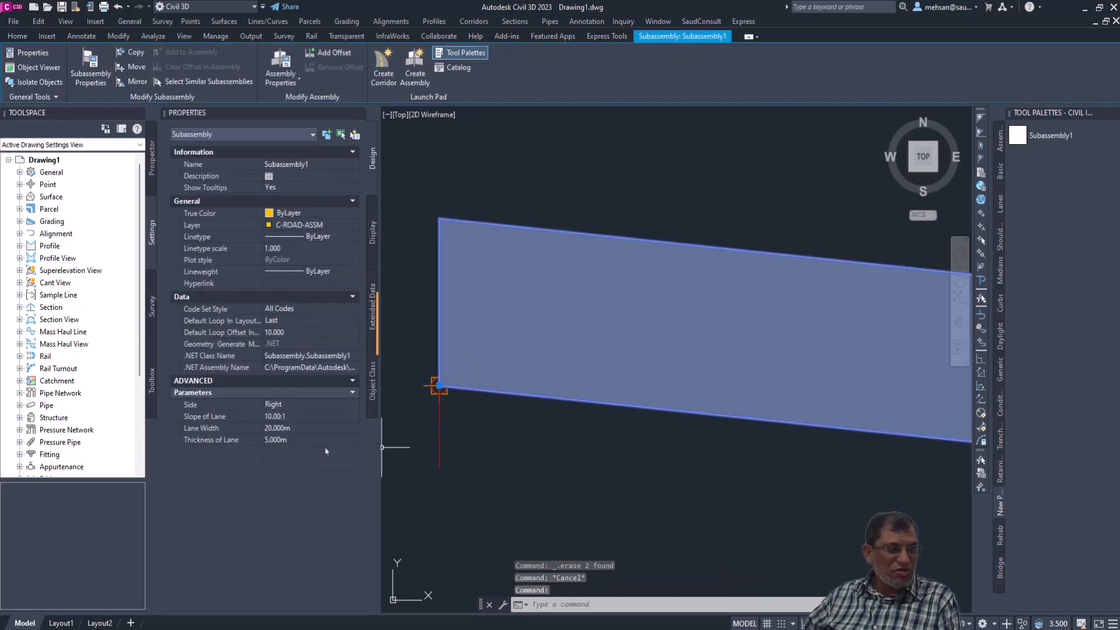
pyautogui.click(295, 439)
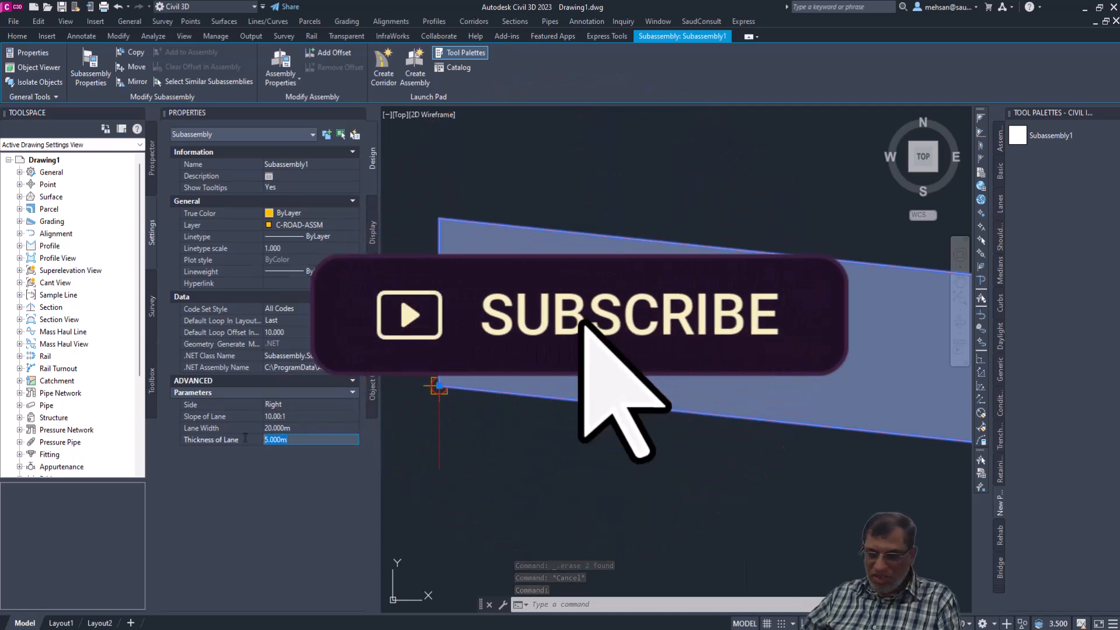
pyautogui.press('Return')
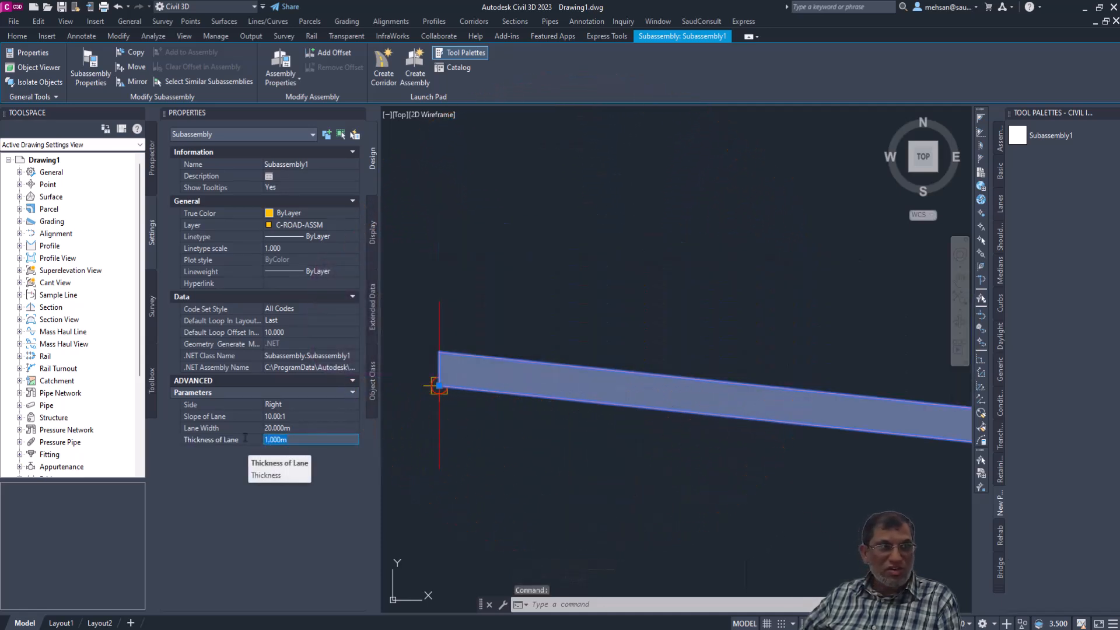
pyautogui.press('Escape')
pyautogui.press('Escape')
# Step: Examine the lane's cross-section from the assembly baseline to its outer edge, both close up and as a whole
pyautogui.scroll(-2, 610, 388)
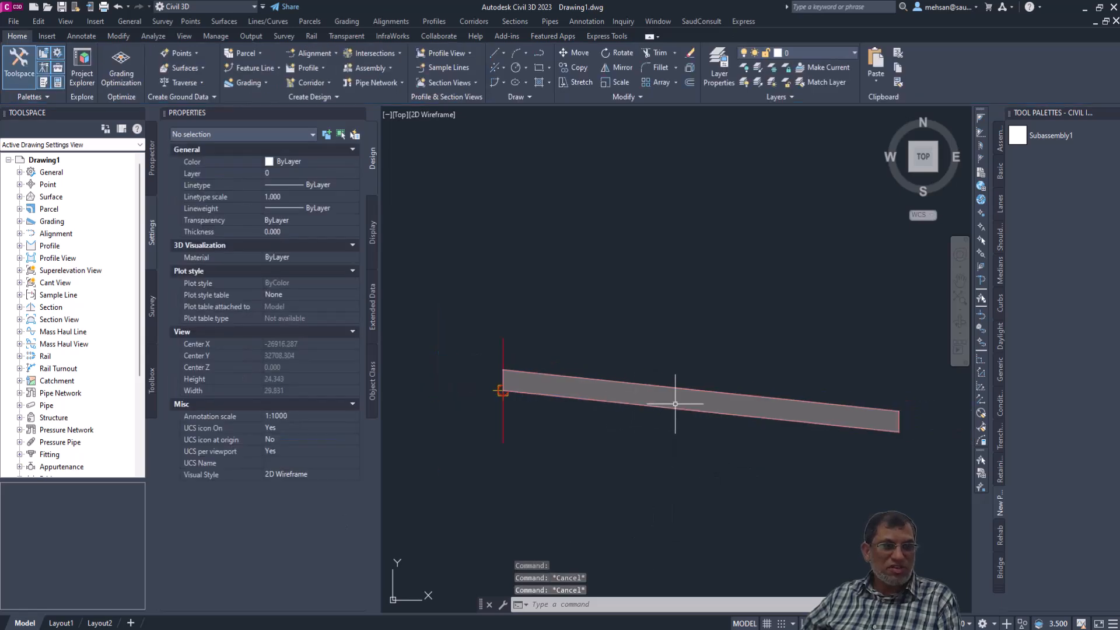
pyautogui.scroll(2, 889, 413)
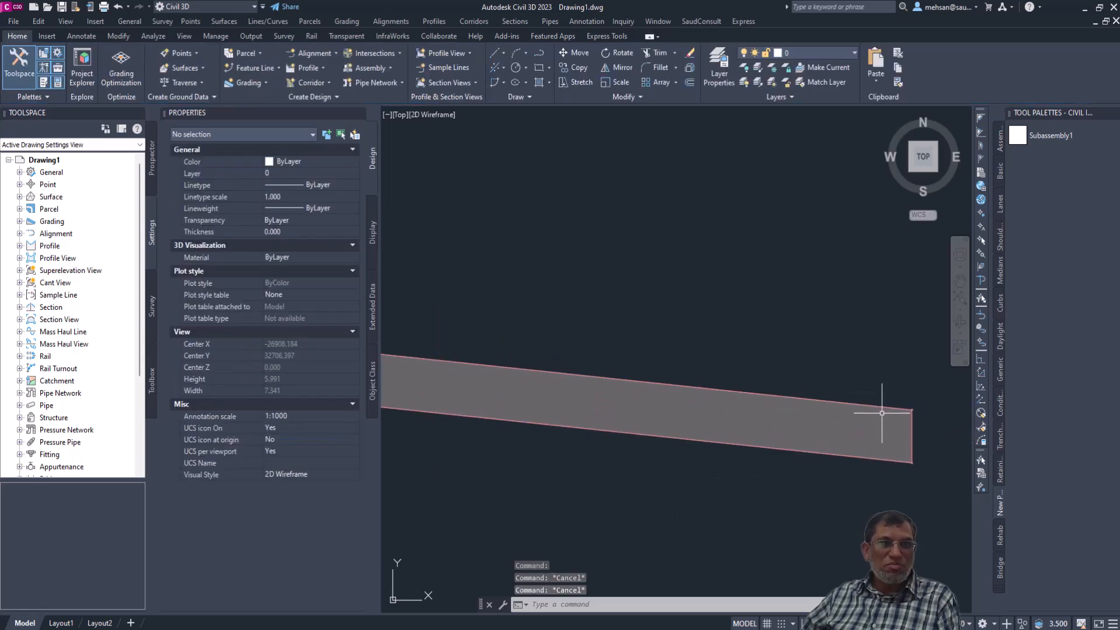
pyautogui.scroll(-6, 805, 410)
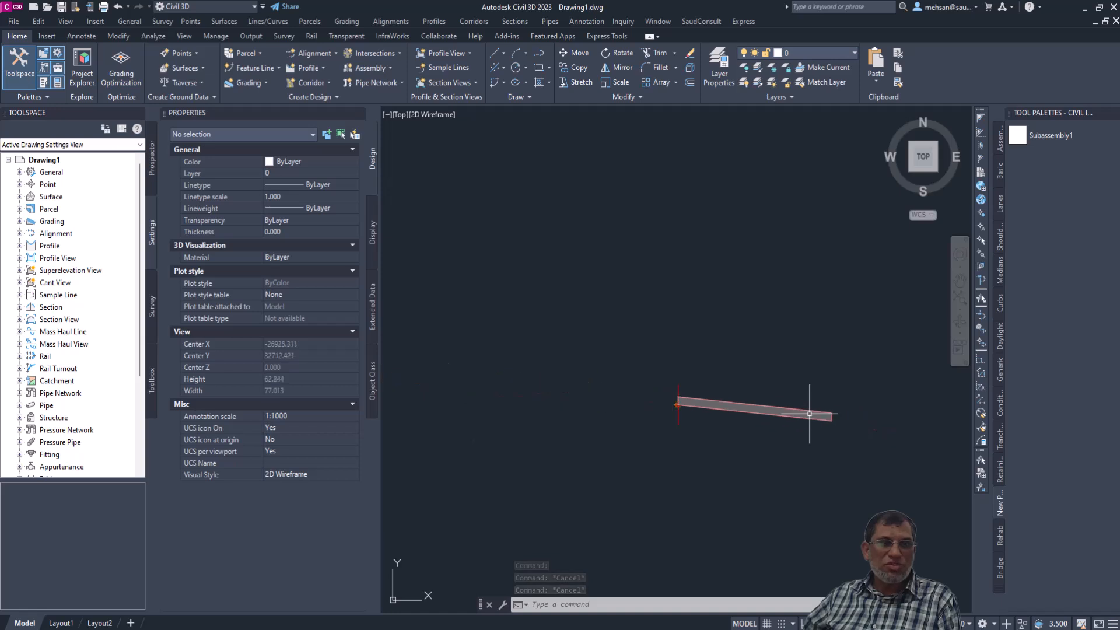
pyautogui.scroll(-2, 819, 424)
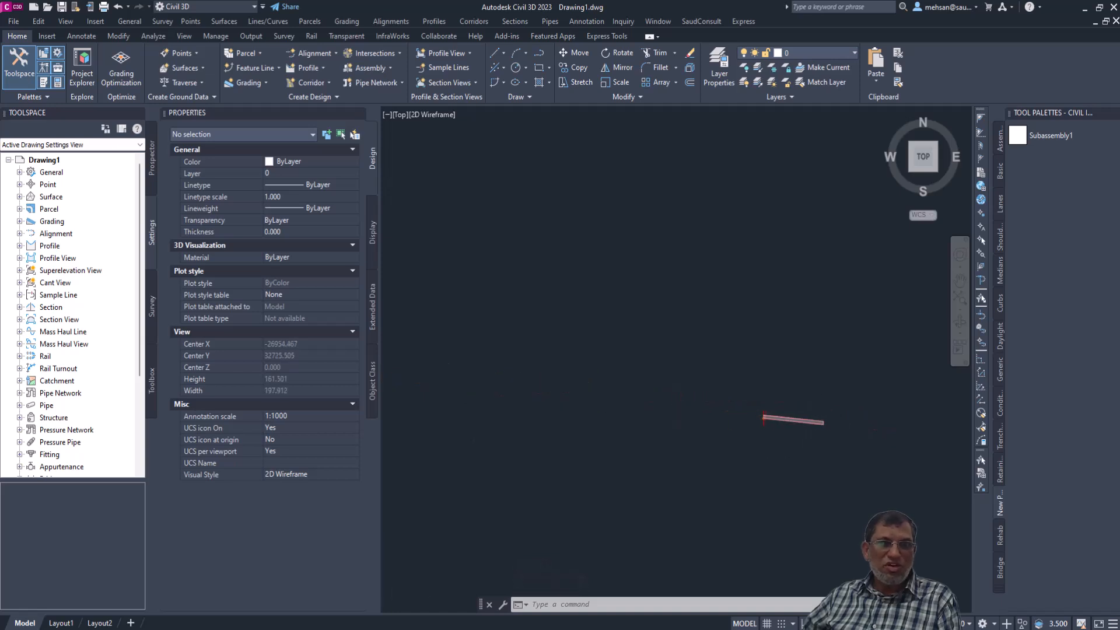
pyautogui.scroll(15, 822, 424)
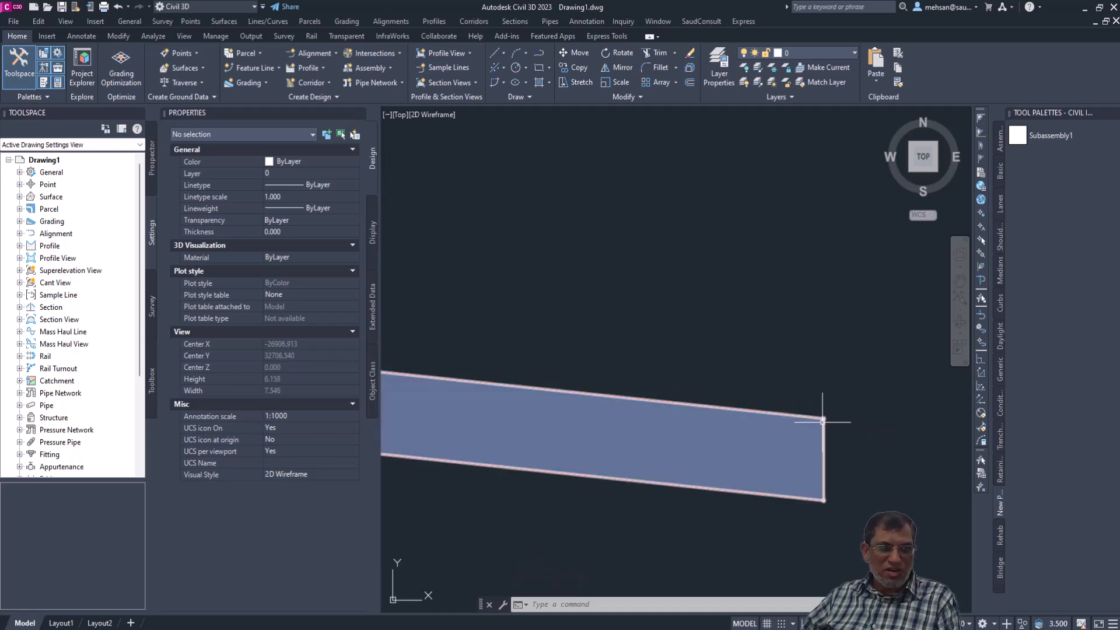
pyautogui.scroll(-7, 805, 424)
pyautogui.scroll(-2, 799, 424)
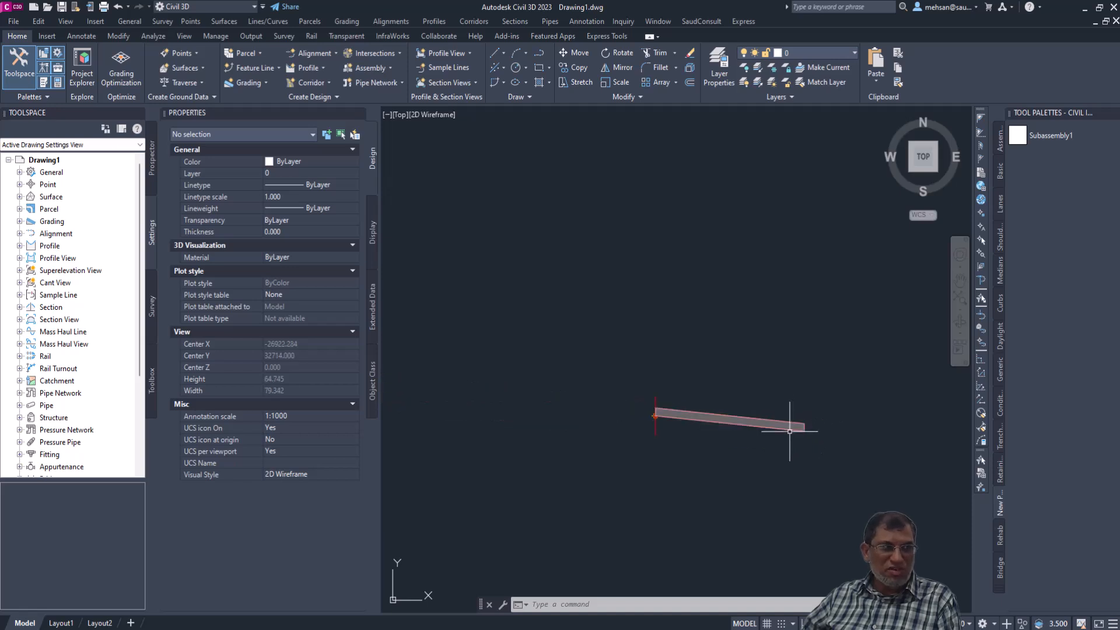
pyautogui.scroll(4, 785, 438)
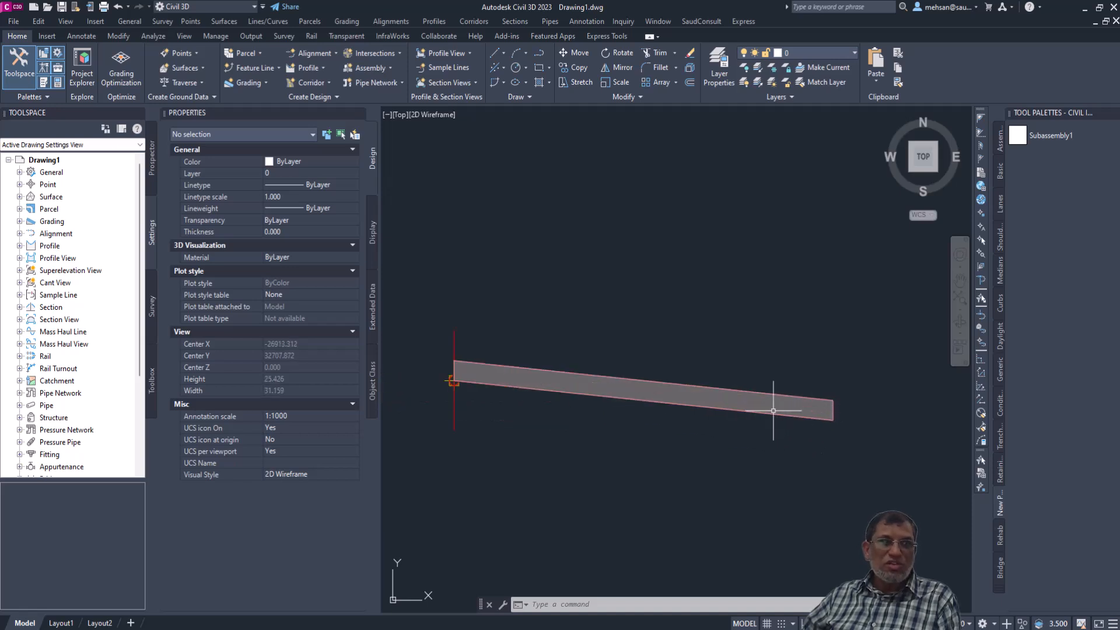